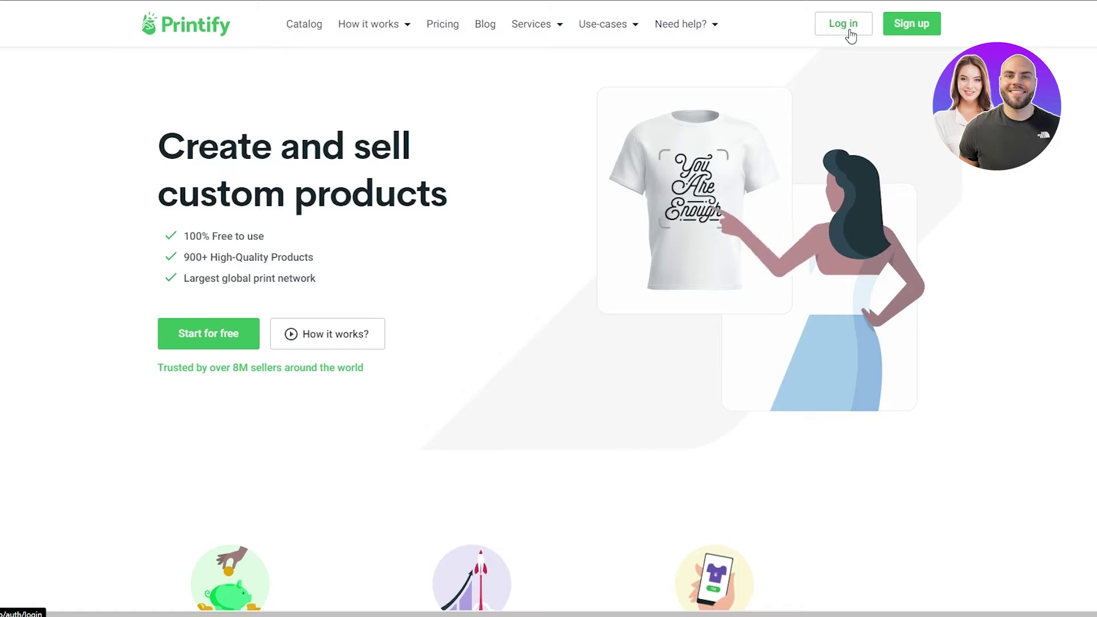
# Log in to Printify and scroll through the account dashboard.
pyautogui.click(928, 26)
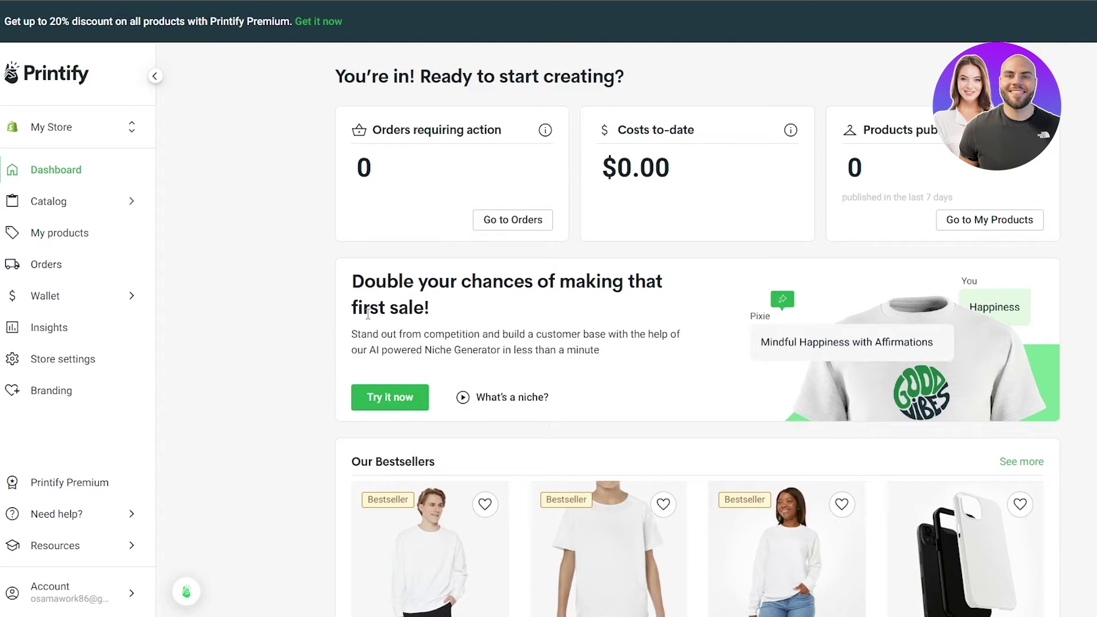
pyautogui.scroll(-5, 367, 314)
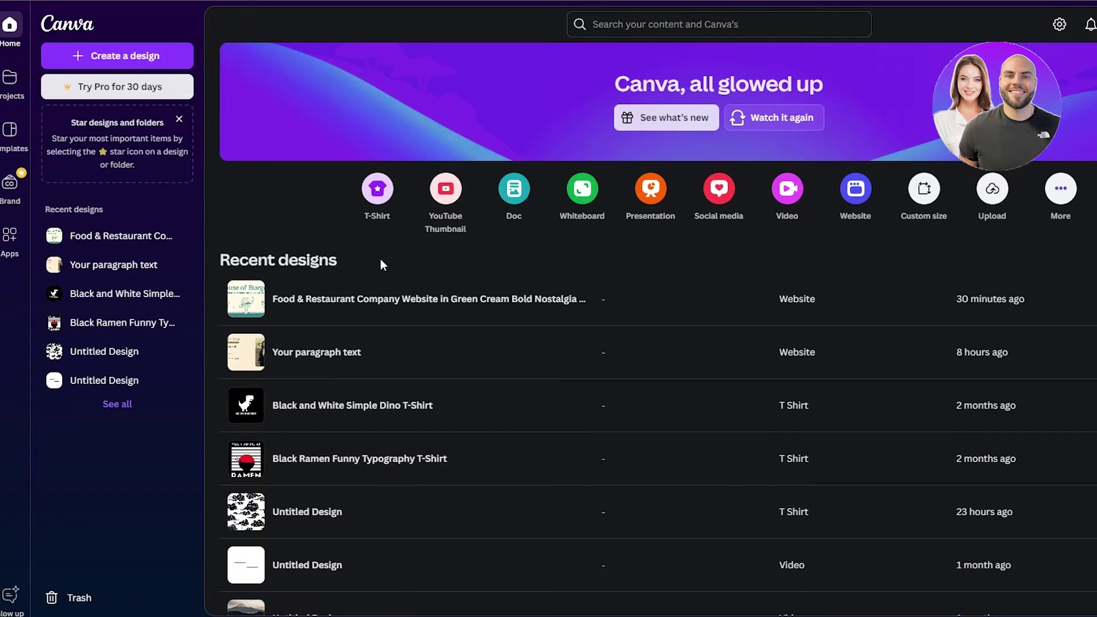
# Start a new blank T-shirt design in Canva and browse the T-shirt templates.
pyautogui.click(376, 188)
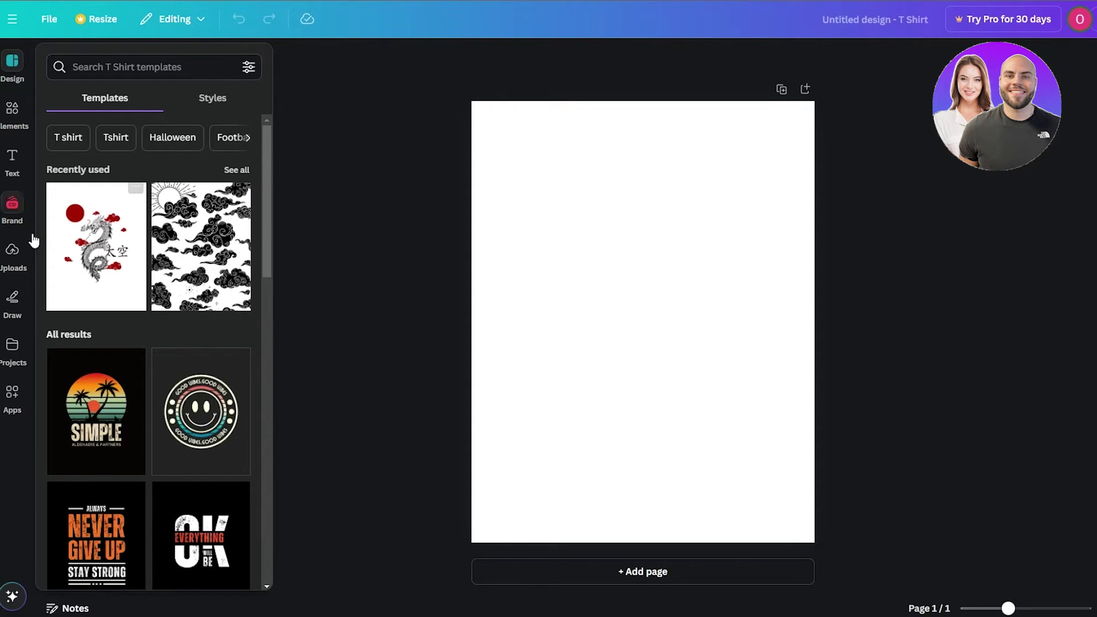
pyautogui.scroll(-1, 143, 280)
pyautogui.scroll(-4, 143, 280)
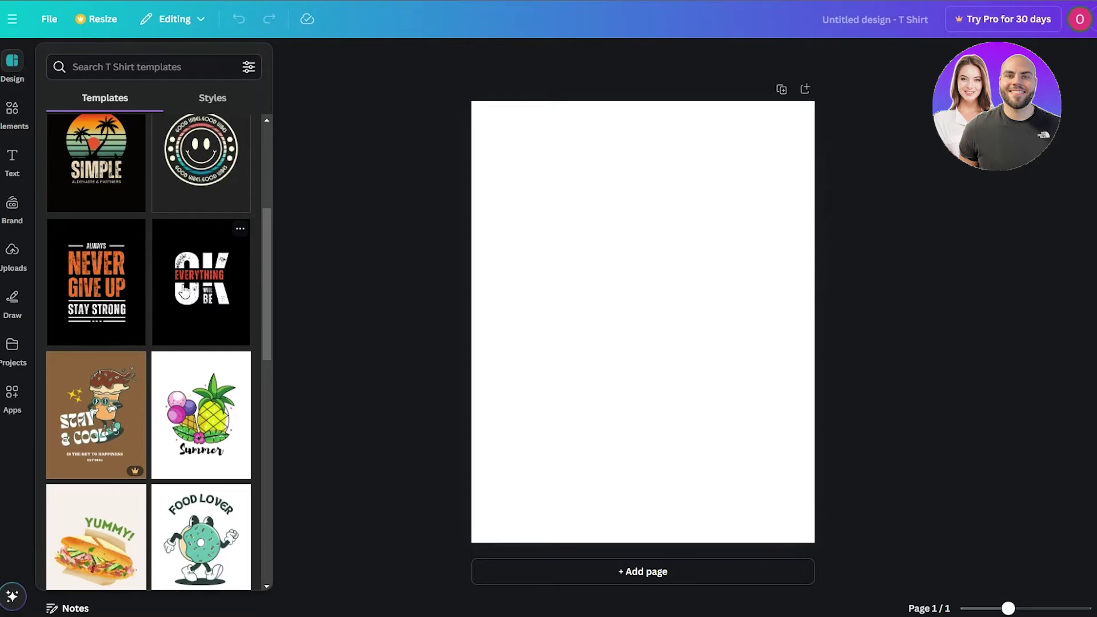
pyautogui.scroll(-4, 184, 292)
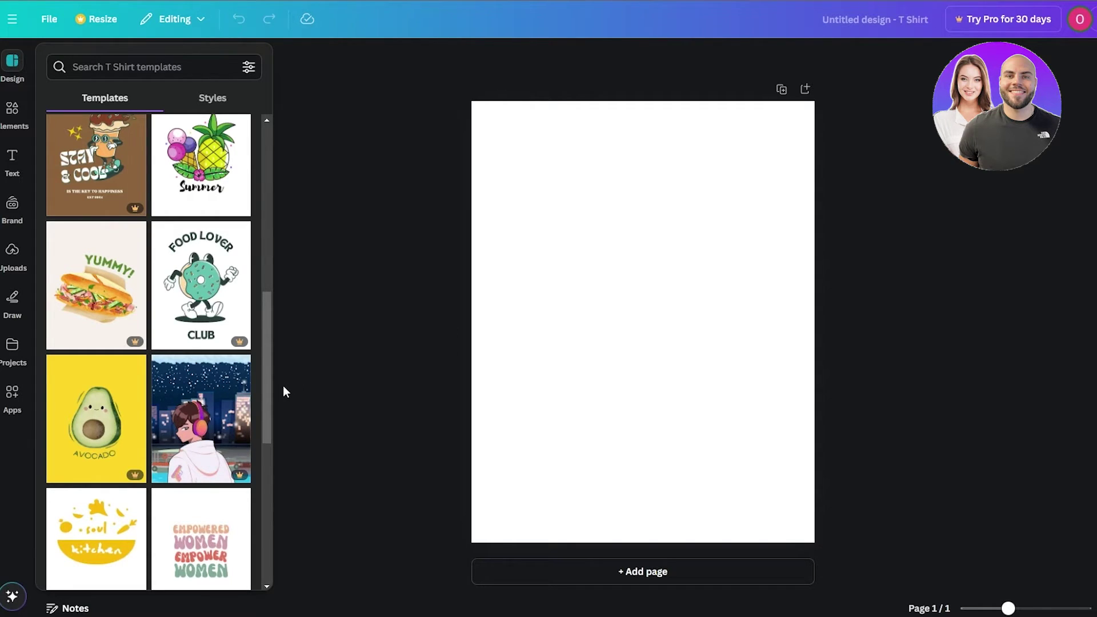
pyautogui.scroll(-1, 137, 372)
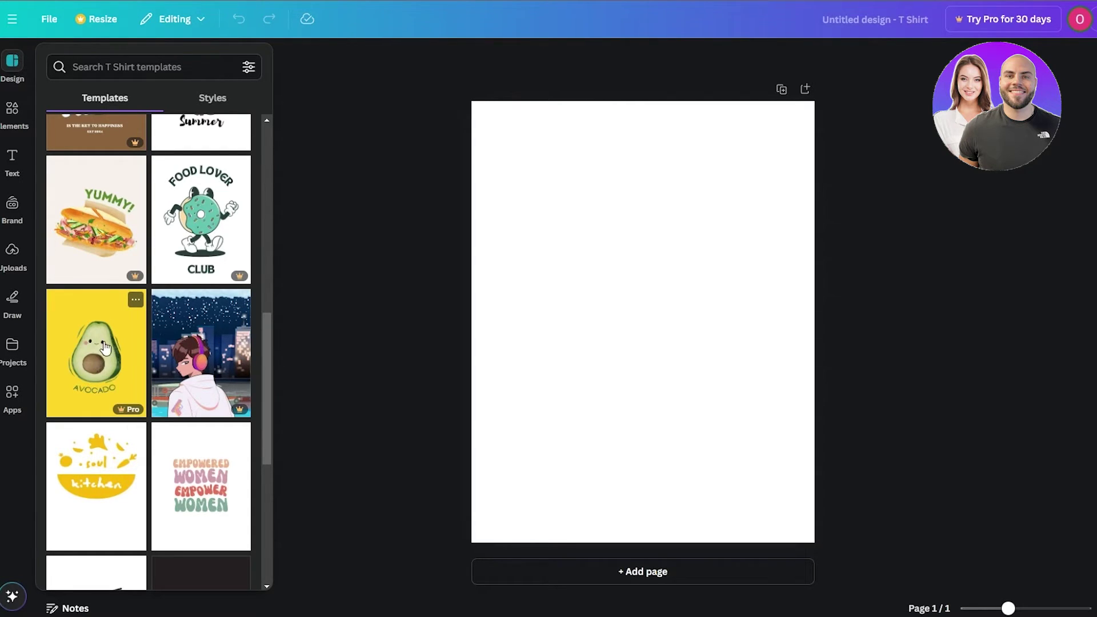
pyautogui.scroll(5, 110, 350)
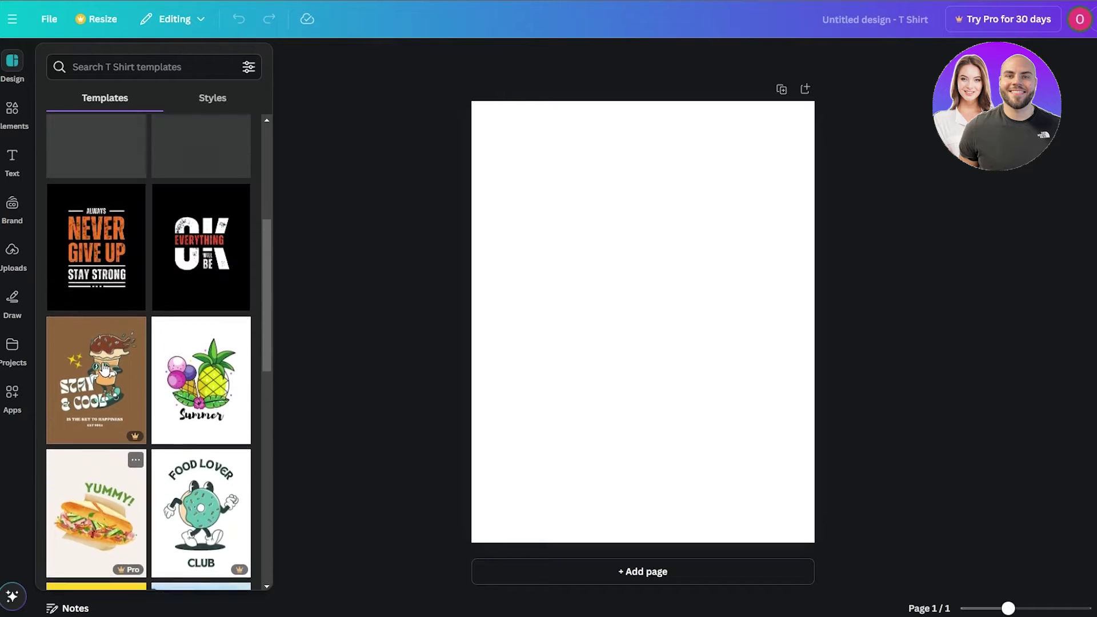
pyautogui.scroll(-10, 179, 286)
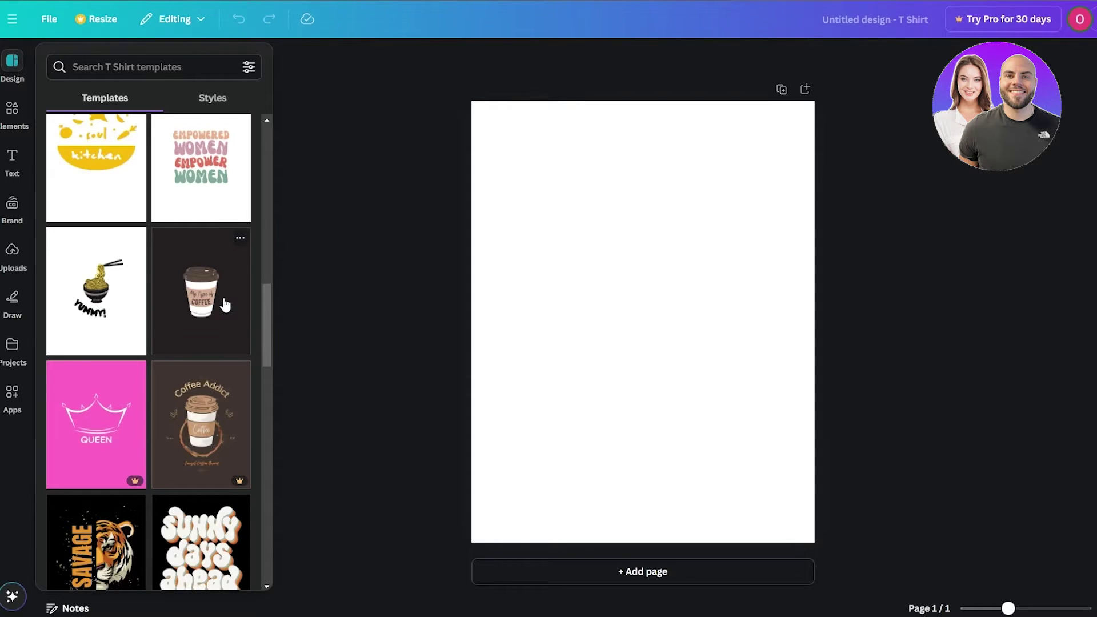
# Apply the Japanese noodle 'YUMMY!' template to page 1 and add a blank page 2.
pyautogui.click(124, 292)
pyautogui.click(633, 304)
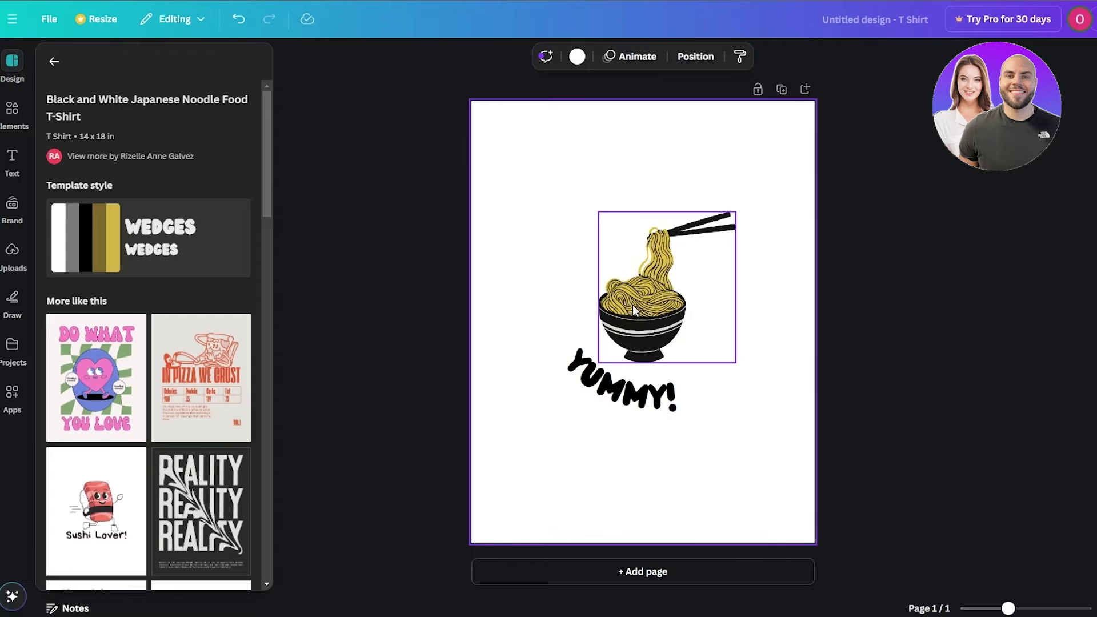
pyautogui.click(949, 380)
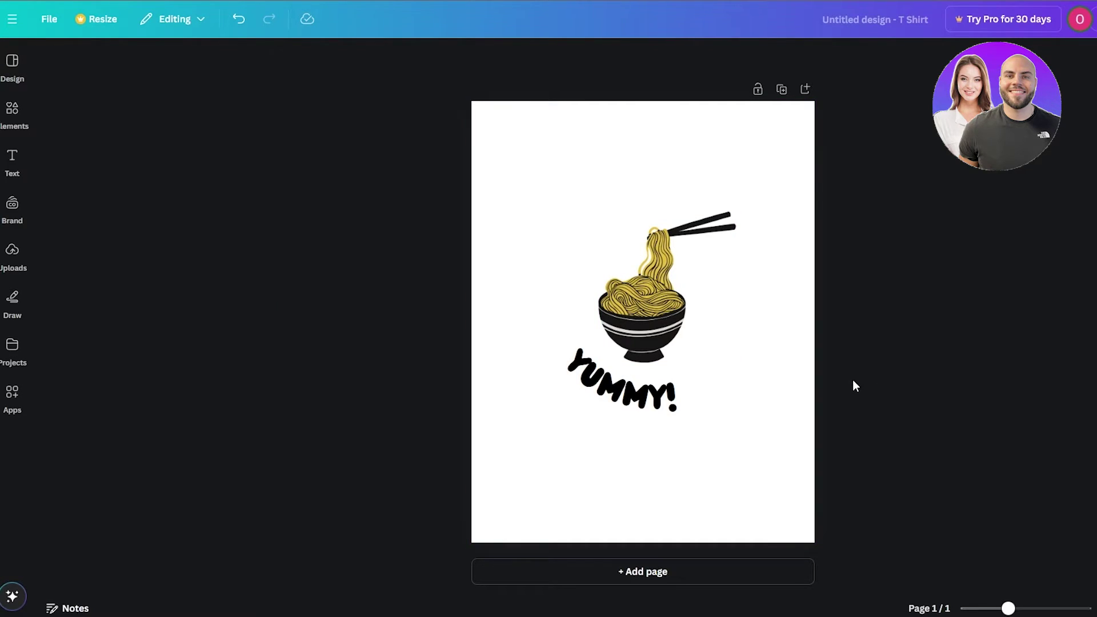
pyautogui.click(725, 439)
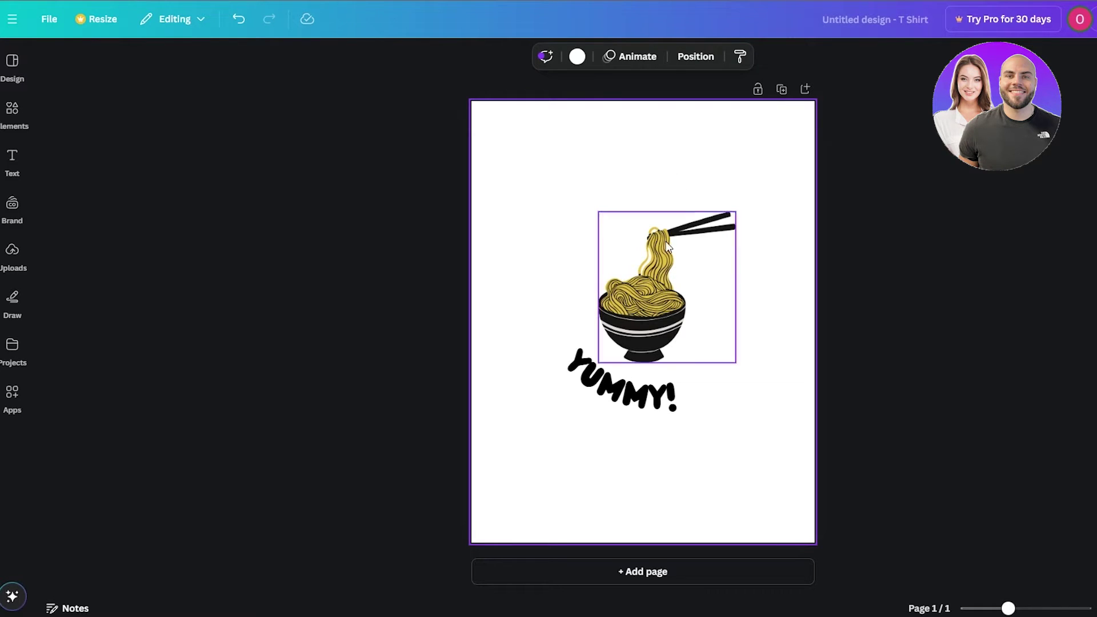
pyautogui.click(13, 62)
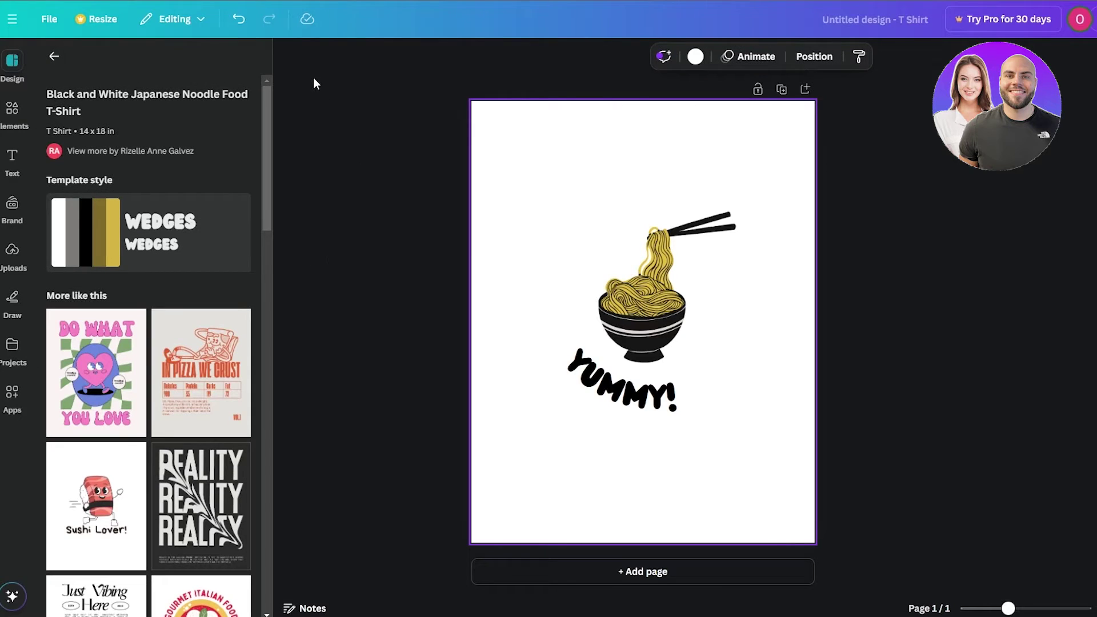
pyautogui.click(290, 55)
# Apply the 'Sushi Lover!' template to page 2 and add a blank page 3.
pyautogui.click(12, 112)
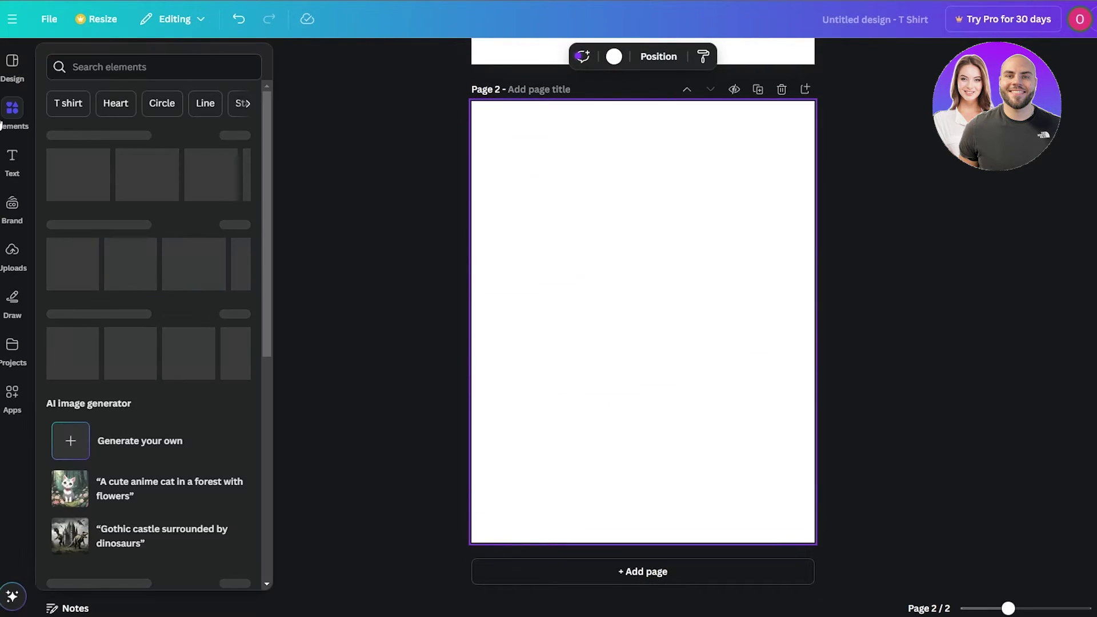
pyautogui.click(17, 70)
pyautogui.scroll(-5, 95, 389)
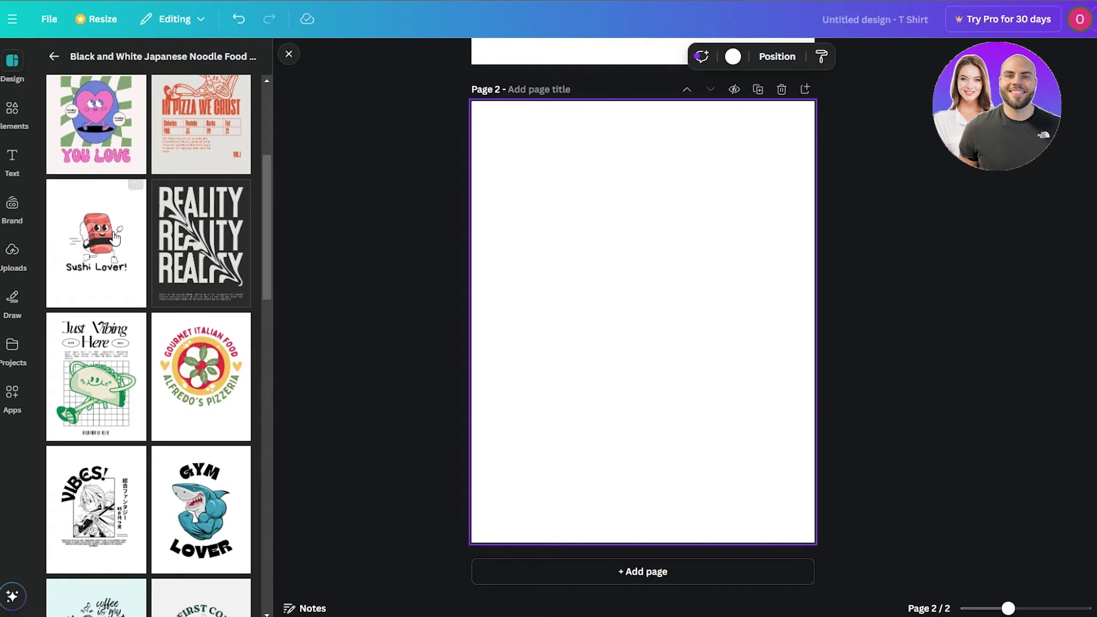
pyautogui.click(117, 255)
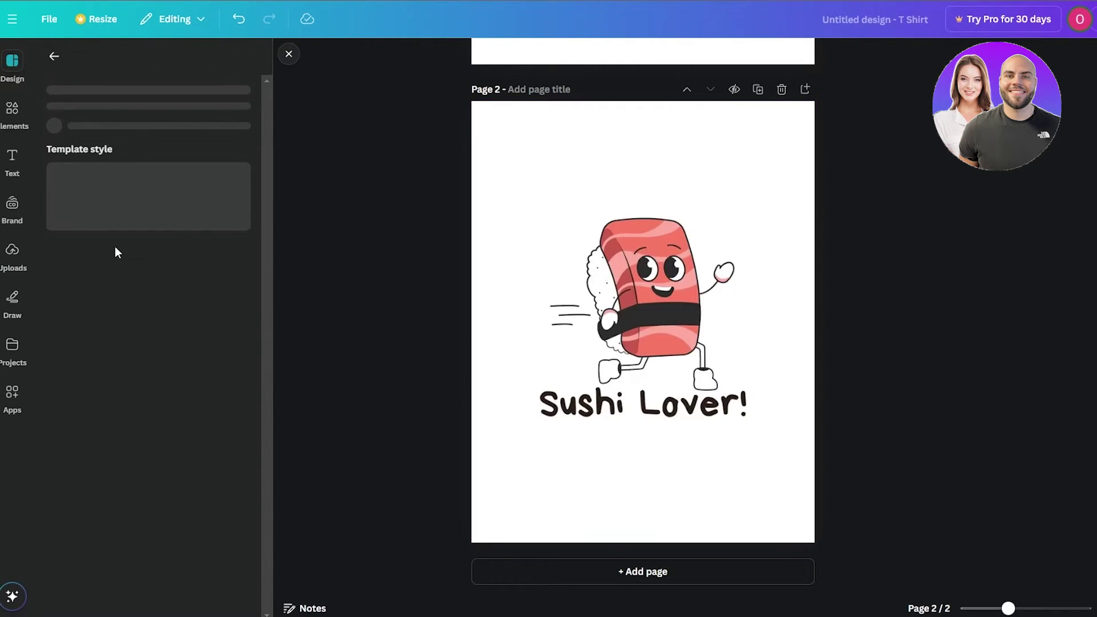
pyautogui.scroll(5, 674, 397)
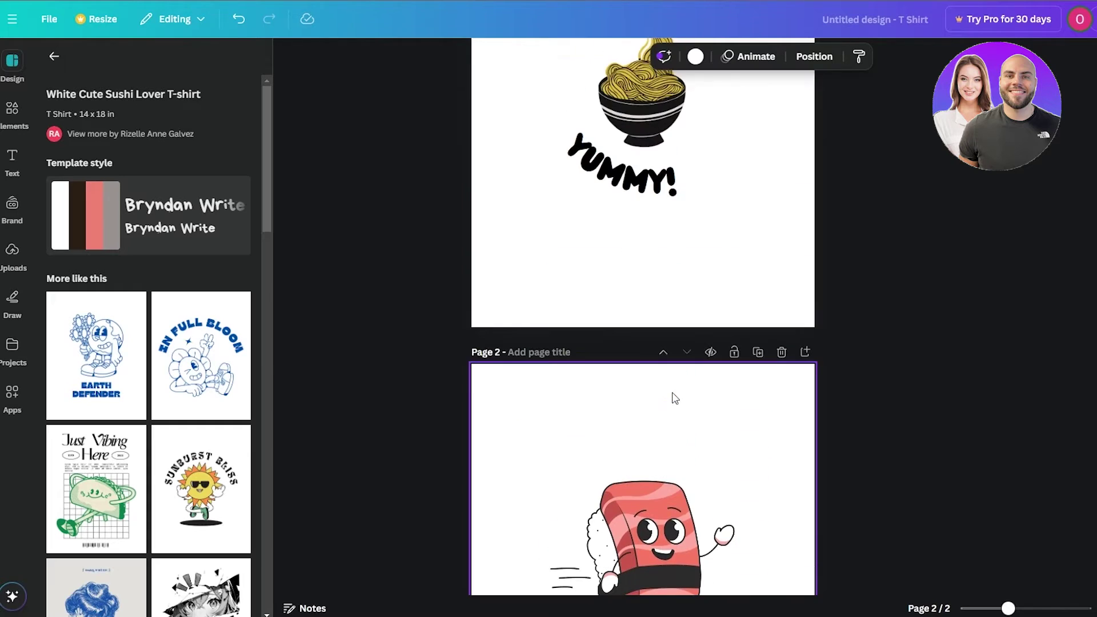
pyautogui.scroll(-3, 666, 309)
pyautogui.scroll(-3, 664, 306)
pyautogui.scroll(-6, 223, 429)
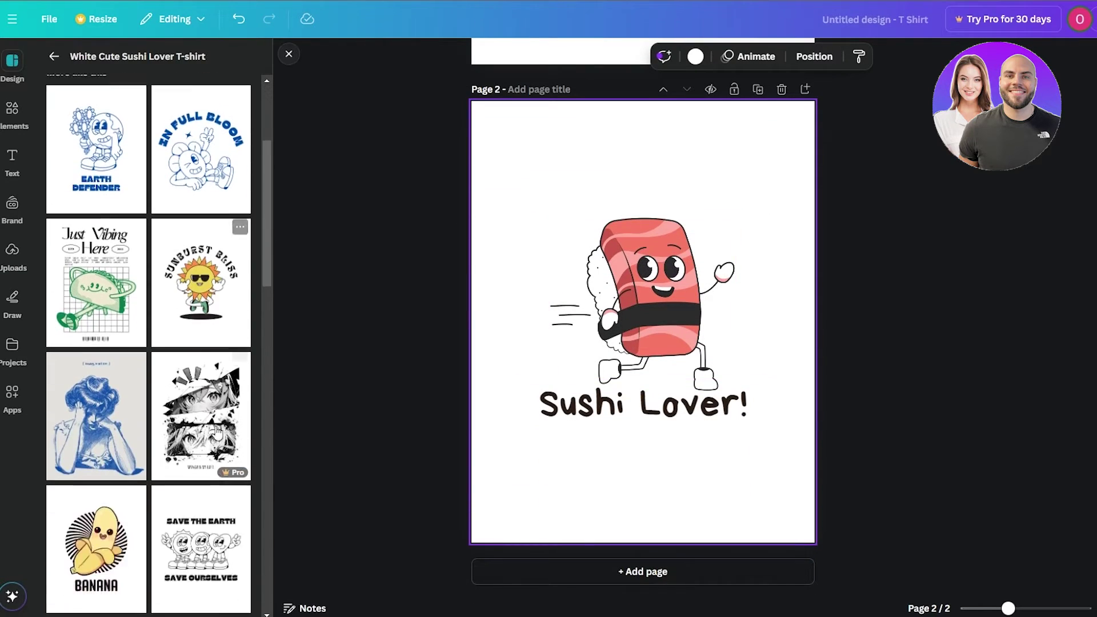
pyautogui.click(658, 573)
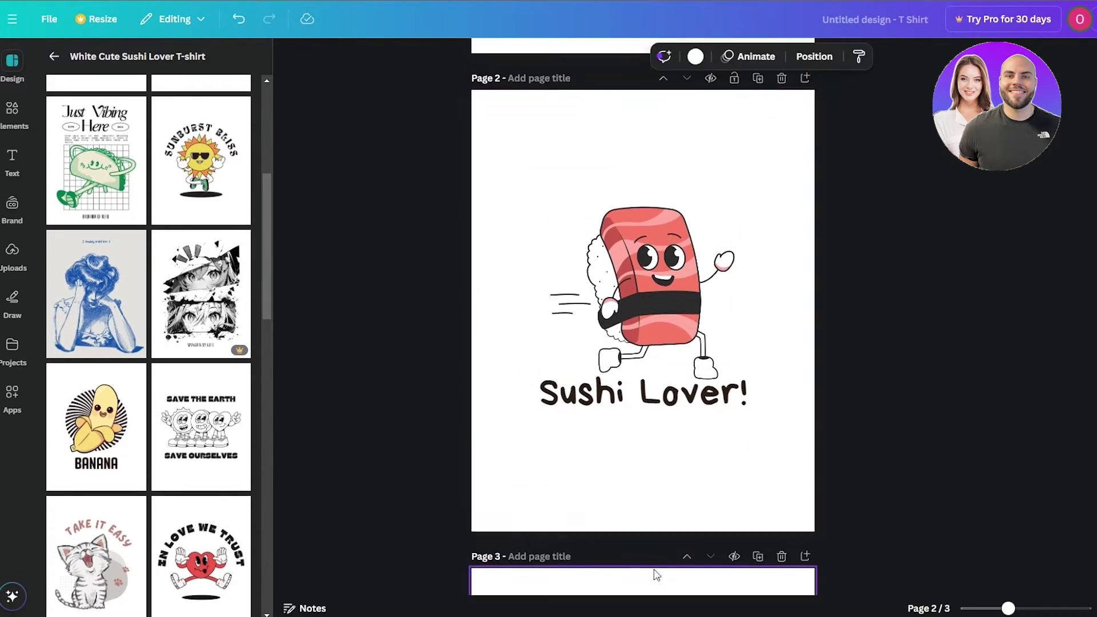
pyautogui.scroll(10, 697, 240)
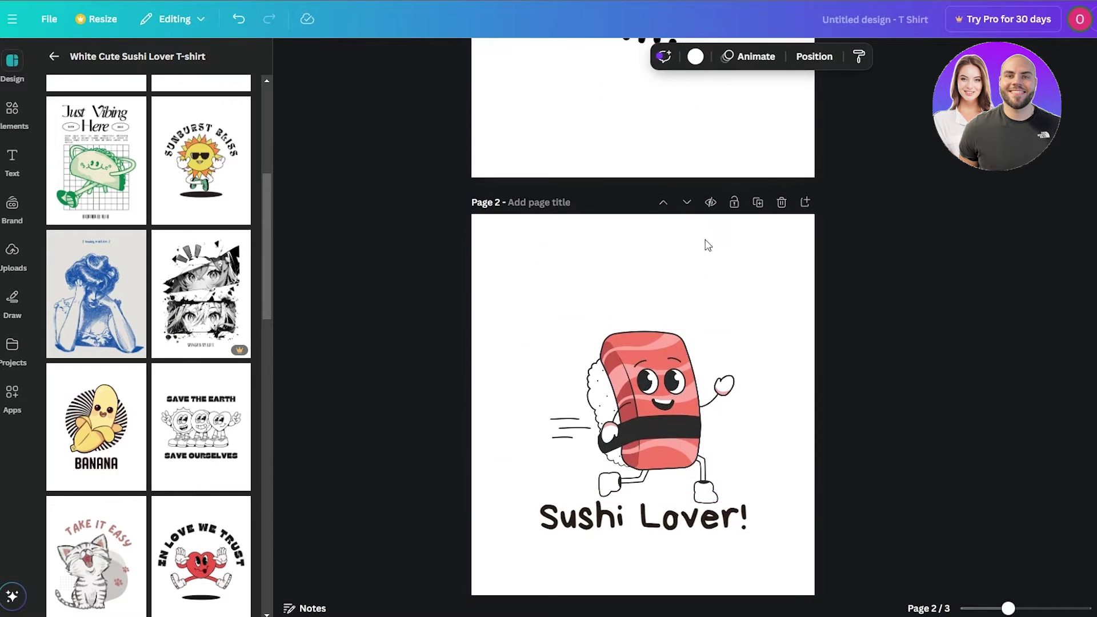
pyautogui.scroll(-10, 652, 334)
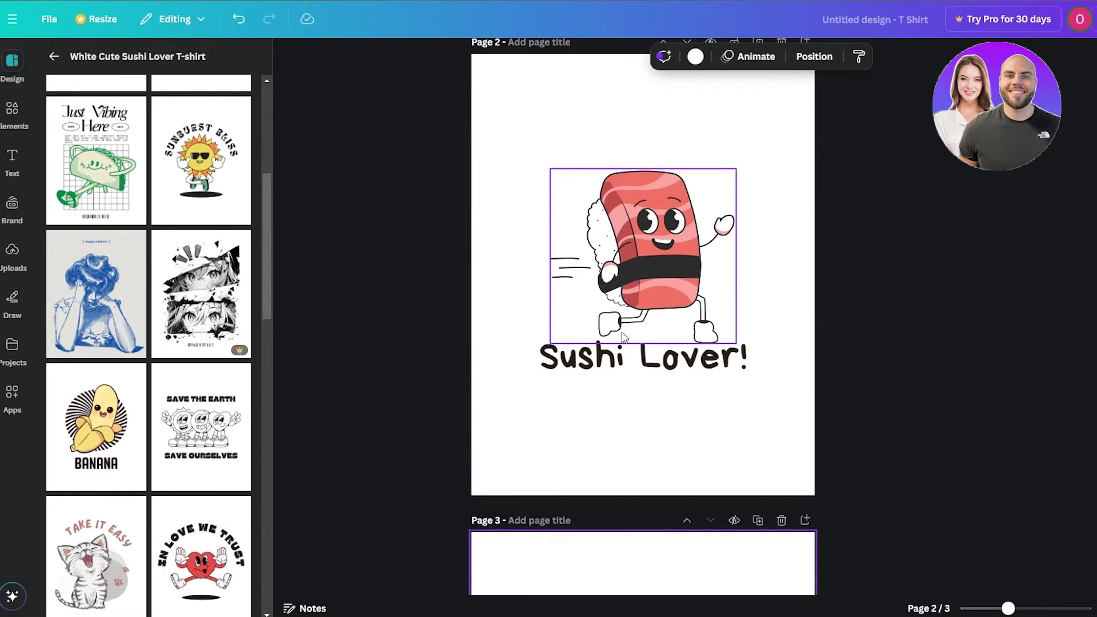
# Open the Elements library and scroll the canvas down to the blank page 3.
pyautogui.click(12, 108)
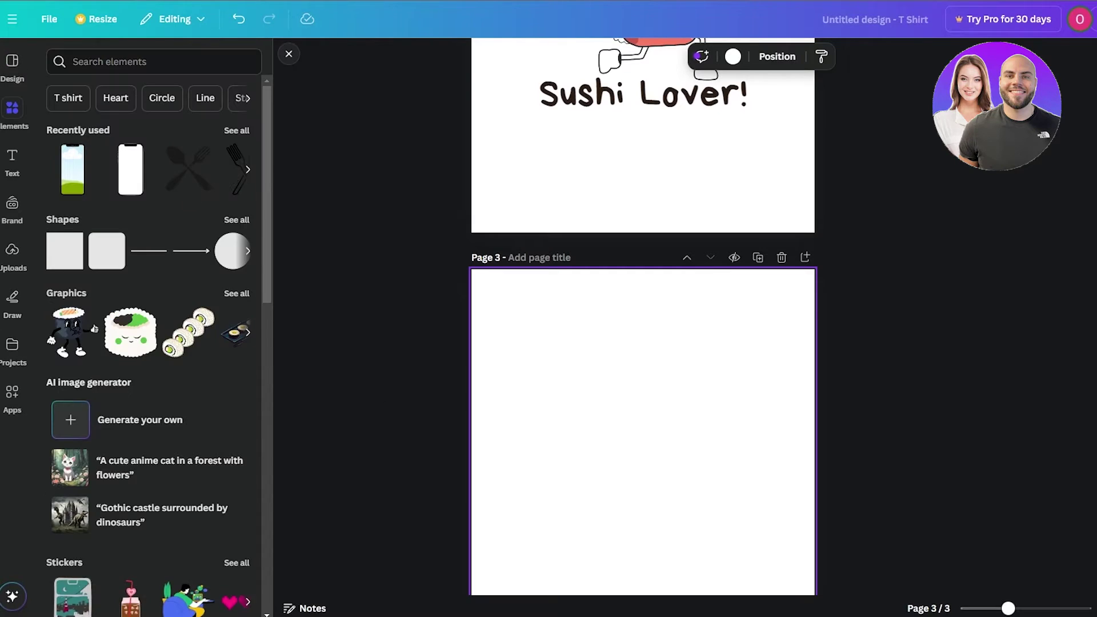
pyautogui.scroll(-5, 249, 403)
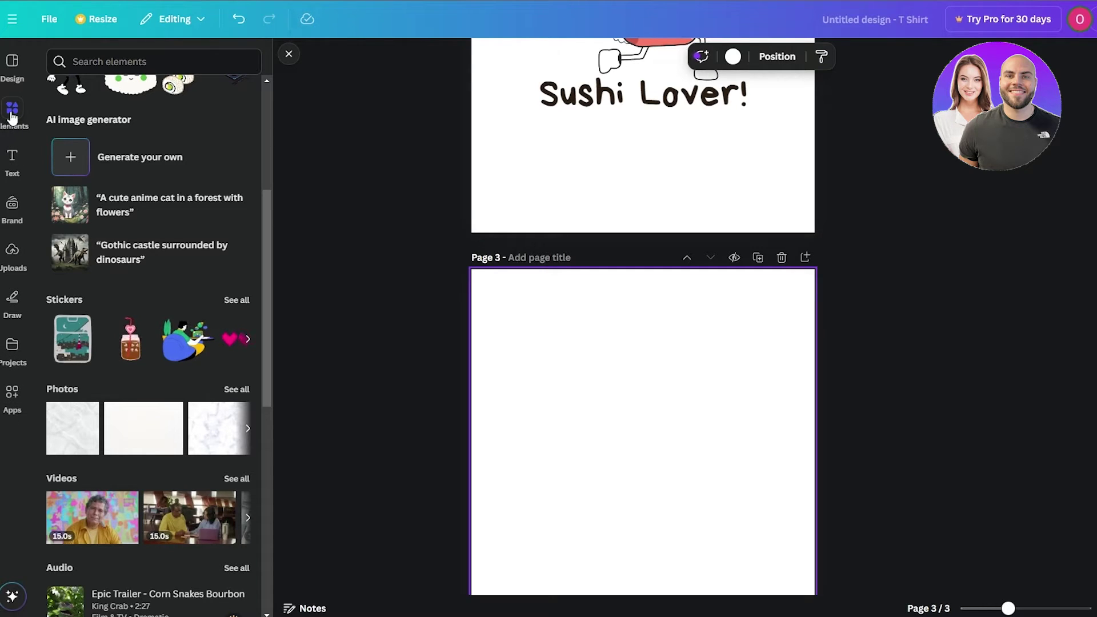
pyautogui.scroll(-3, 99, 237)
pyautogui.scroll(-2, 99, 238)
pyautogui.scroll(1, 166, 266)
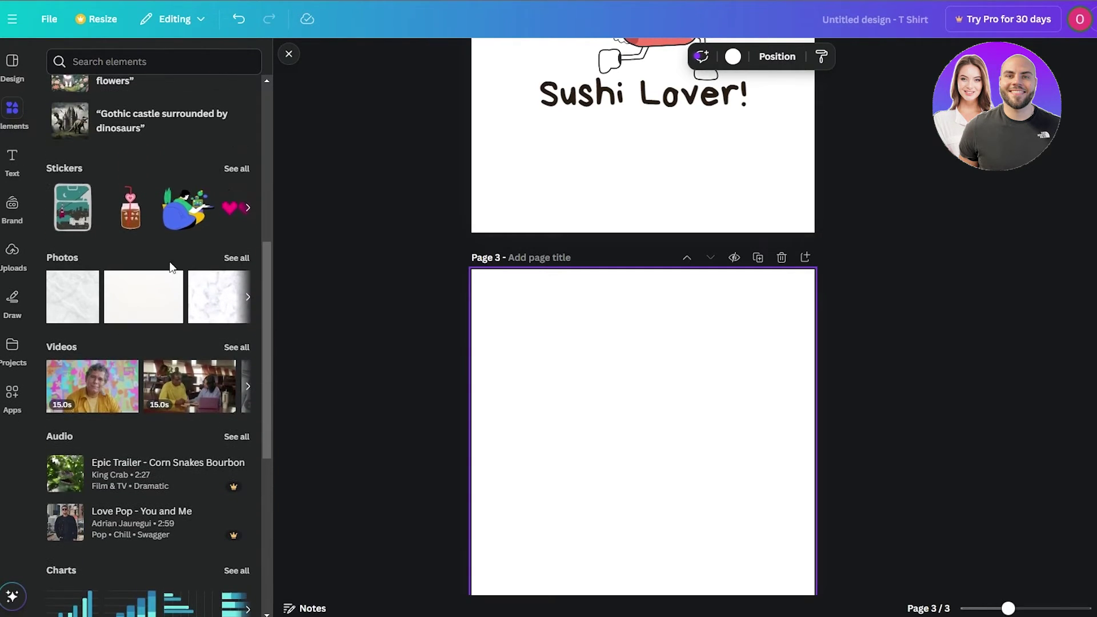
pyautogui.scroll(-5, 163, 264)
pyautogui.scroll(10, 164, 264)
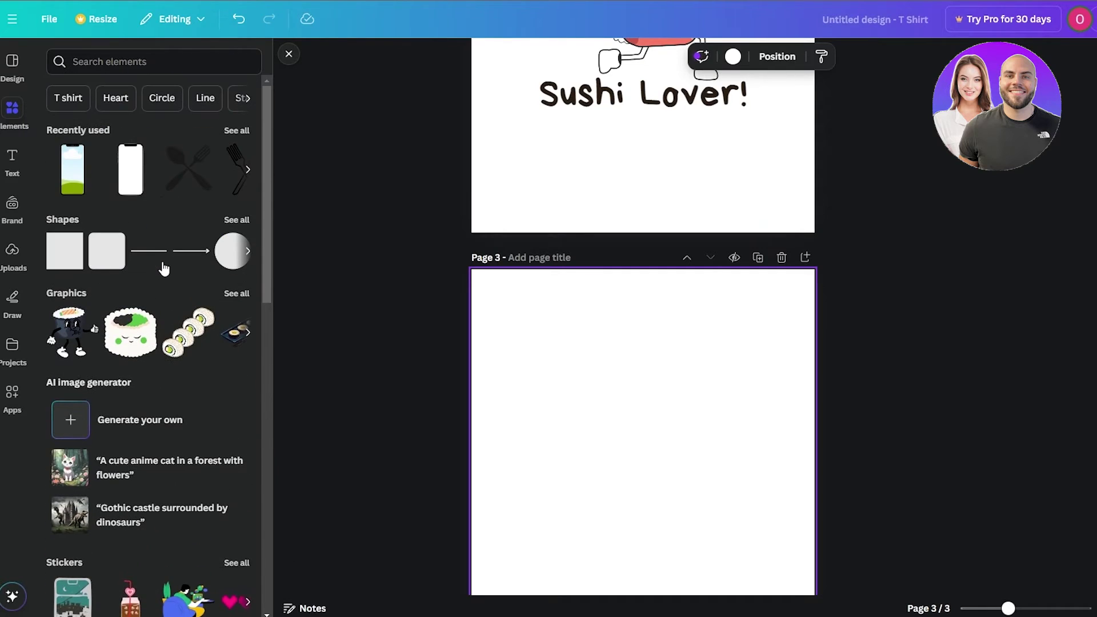
# Put the cursor in the Elements search field, ready to search.
pyautogui.click(133, 61)
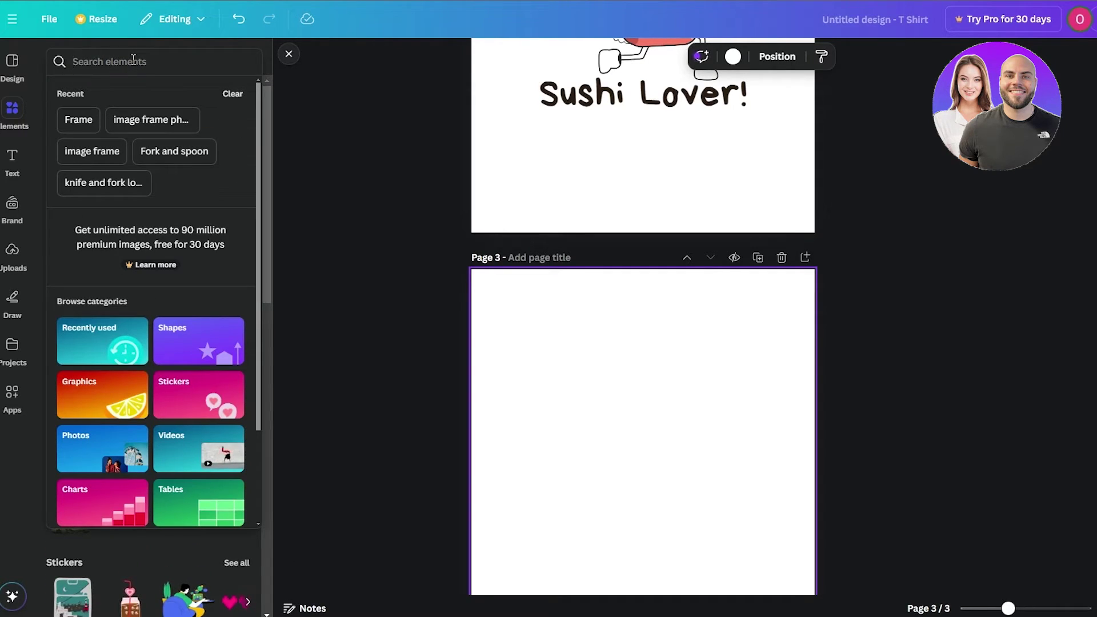
pyautogui.click(588, 375)
pyautogui.scroll(-3, 588, 375)
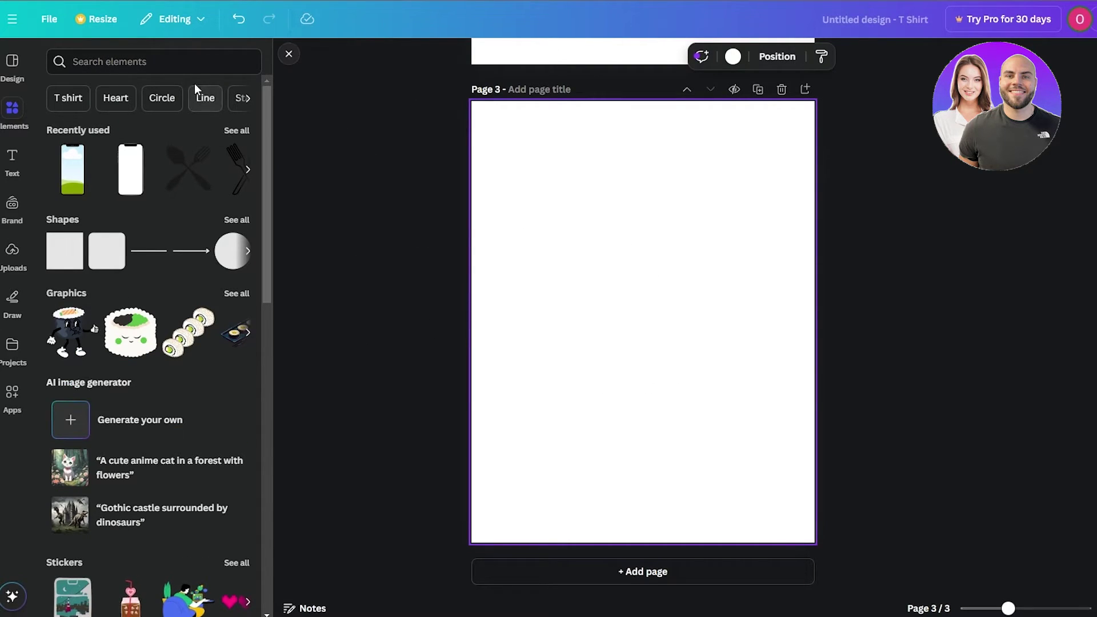
pyautogui.click(176, 64)
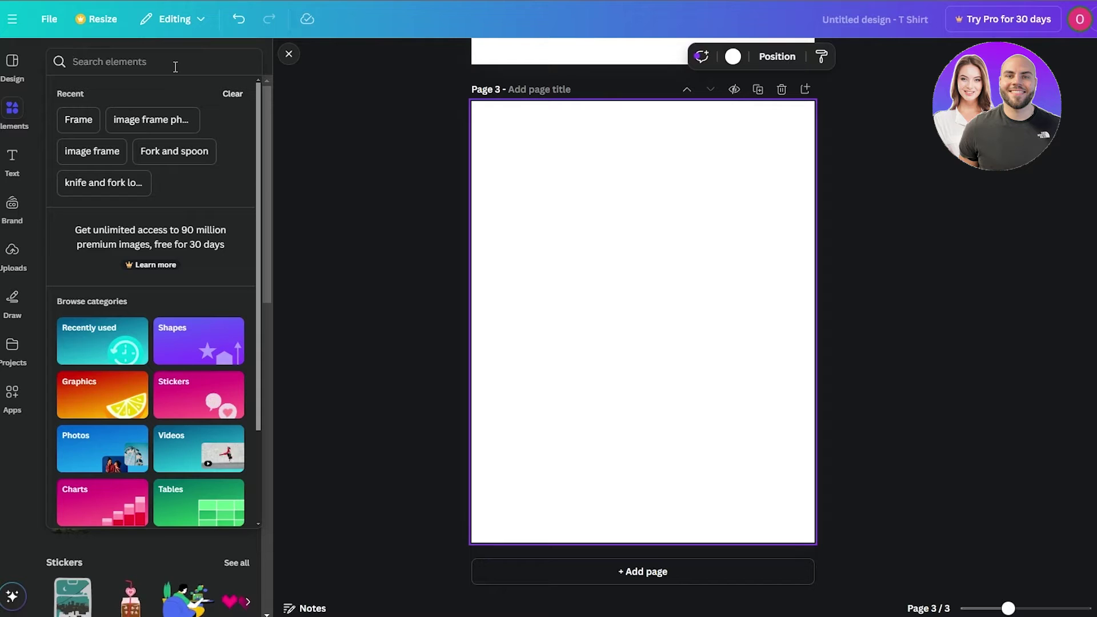
pyautogui.scroll(5, 607, 277)
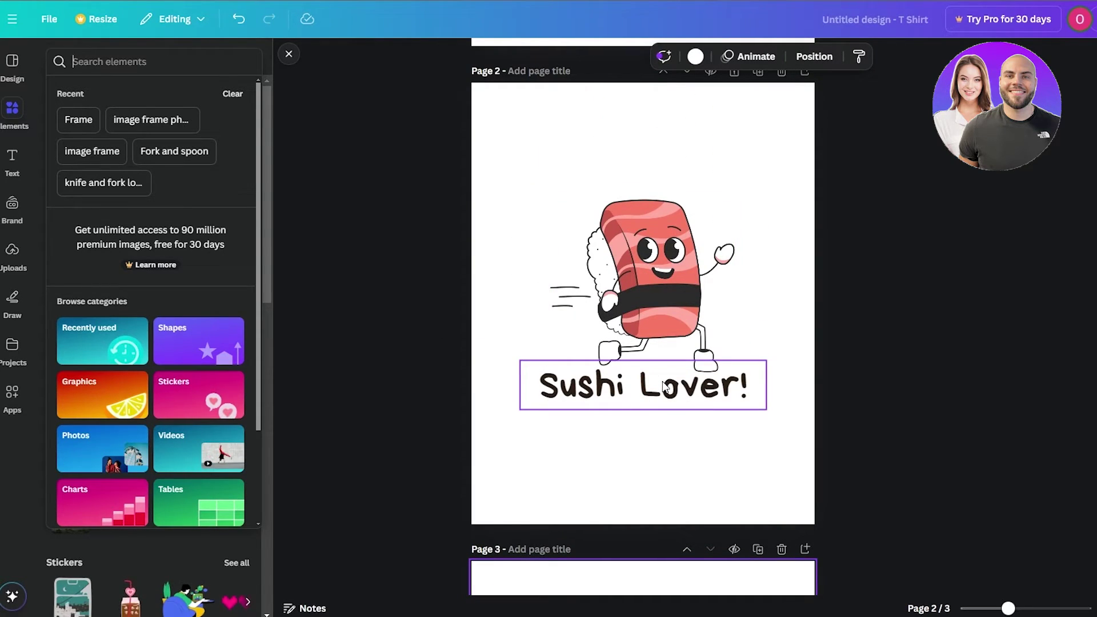
pyautogui.scroll(5, 665, 400)
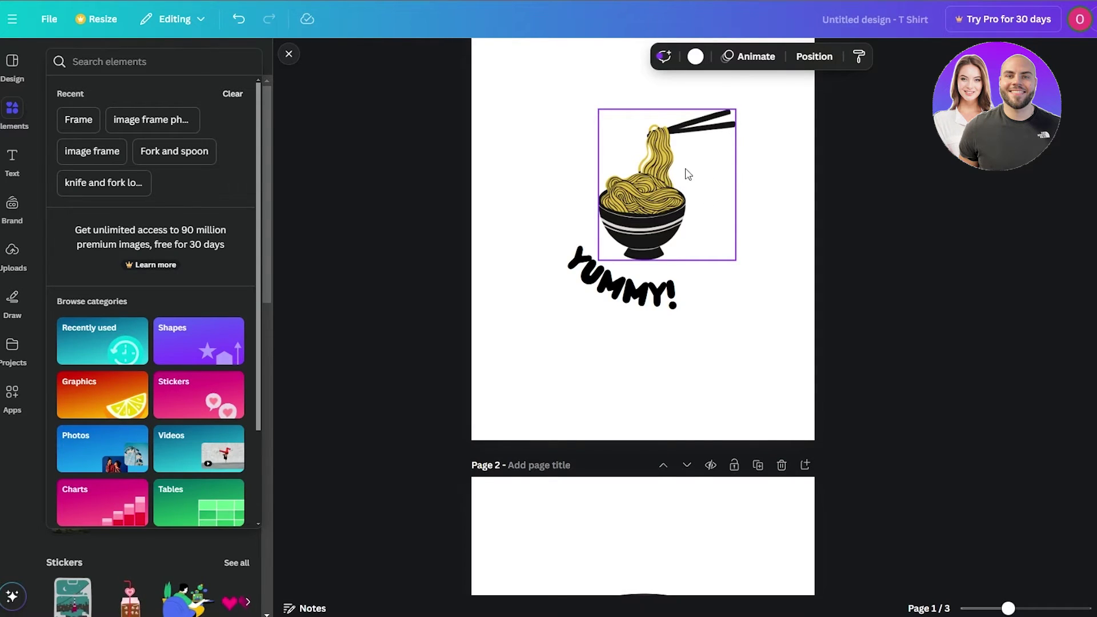
pyautogui.scroll(-10, 712, 387)
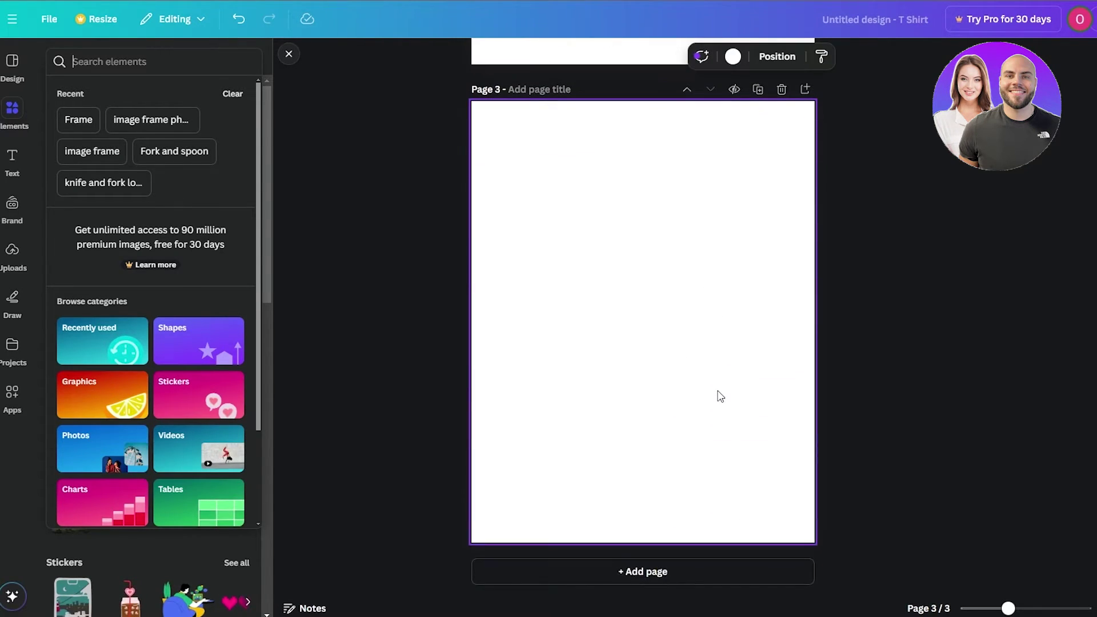
pyautogui.click(113, 63)
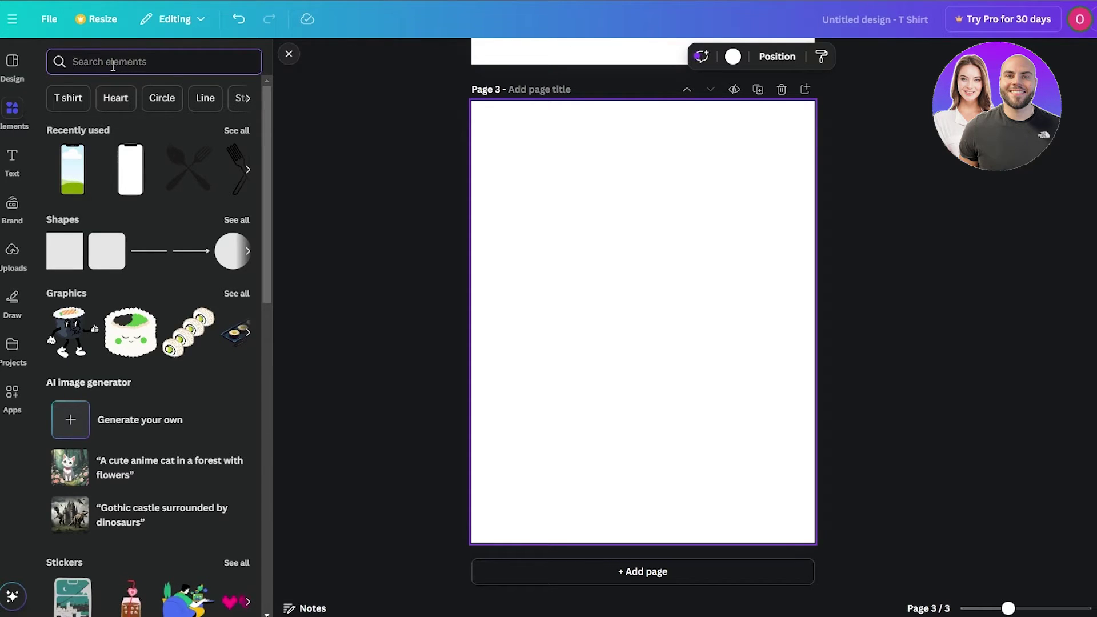
# Search elements for 'baloon' and add the outline balloon graphic to page 3.
pyautogui.write('baloon')
pyautogui.press('Return')
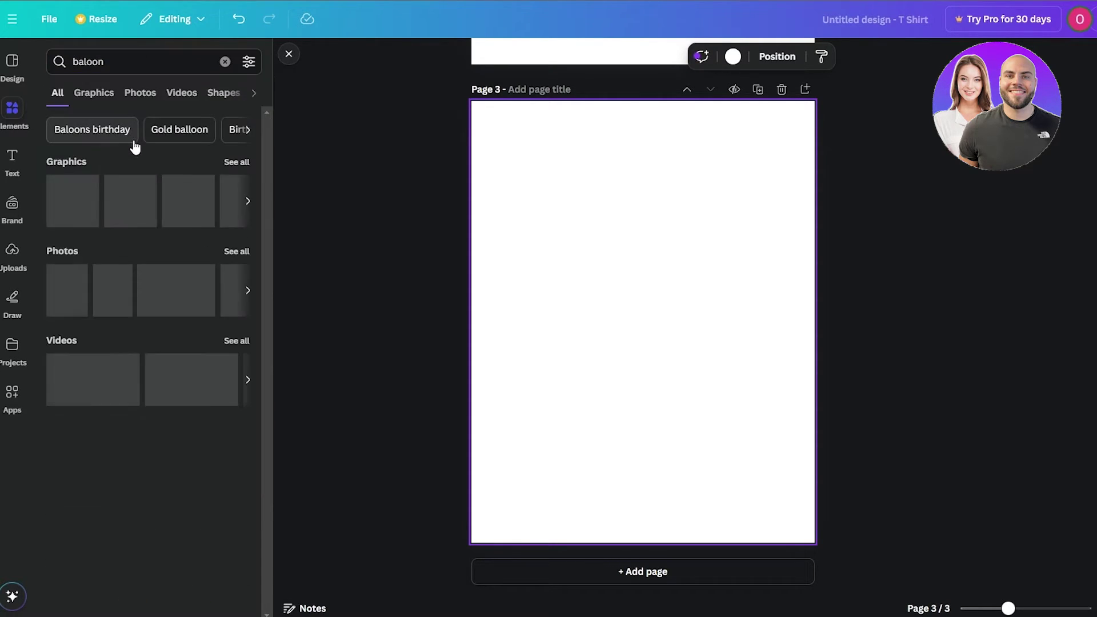
pyautogui.click(237, 162)
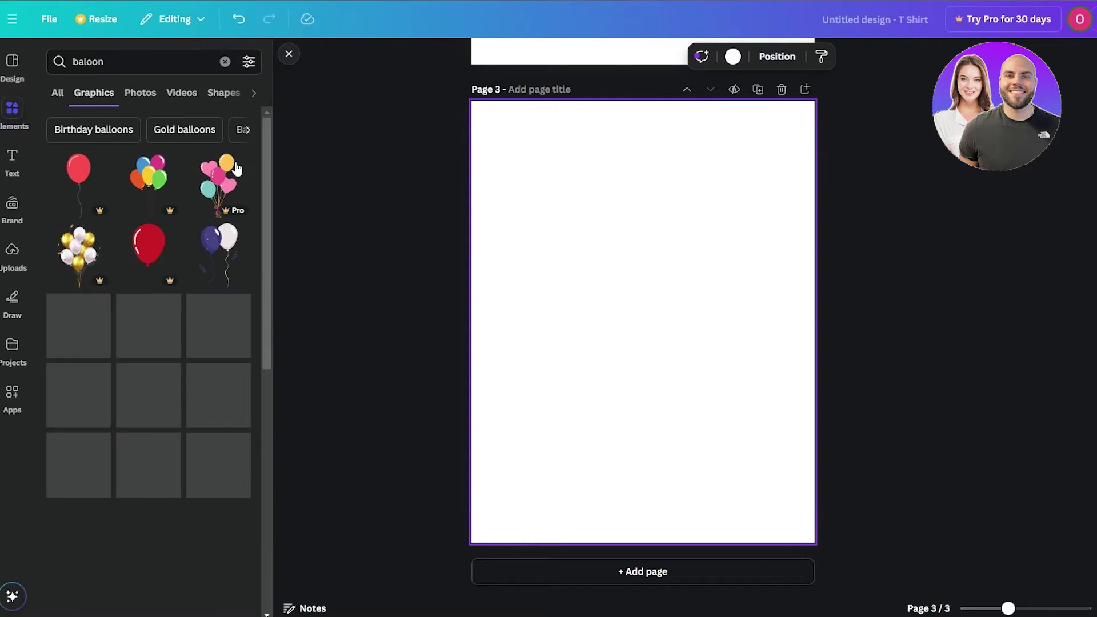
pyautogui.scroll(-2, 165, 352)
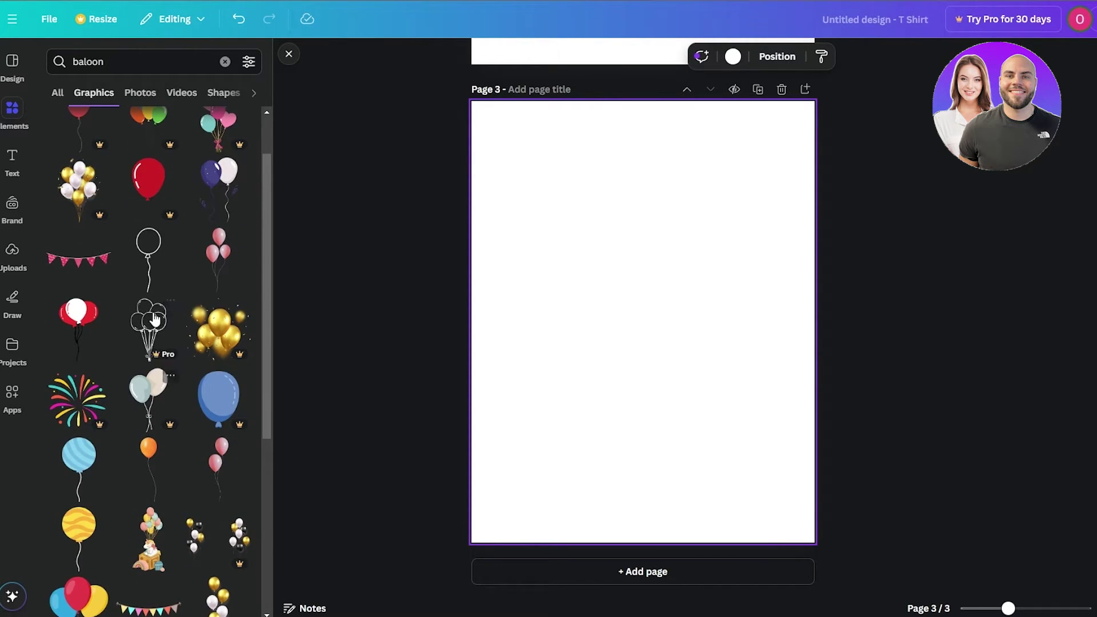
pyautogui.click(146, 255)
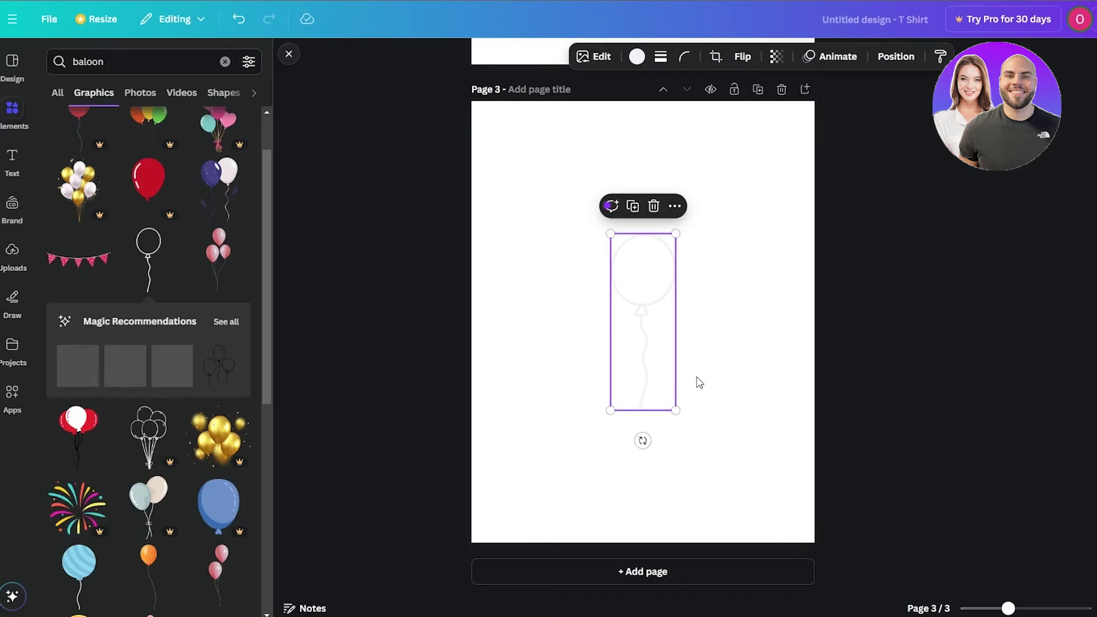
# Make the balloon outline black and move it up along the page centre.
pyautogui.click(661, 314)
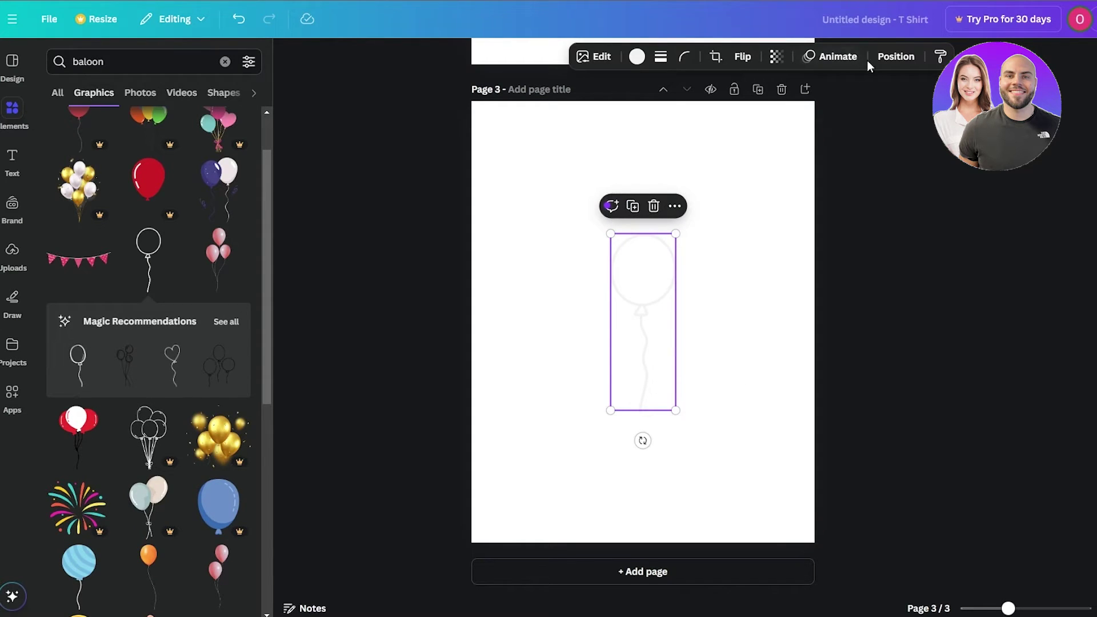
pyautogui.click(639, 61)
pyautogui.click(170, 177)
pyautogui.moveTo(657, 265); pyautogui.dragTo(654, 203)
pyautogui.click(969, 259)
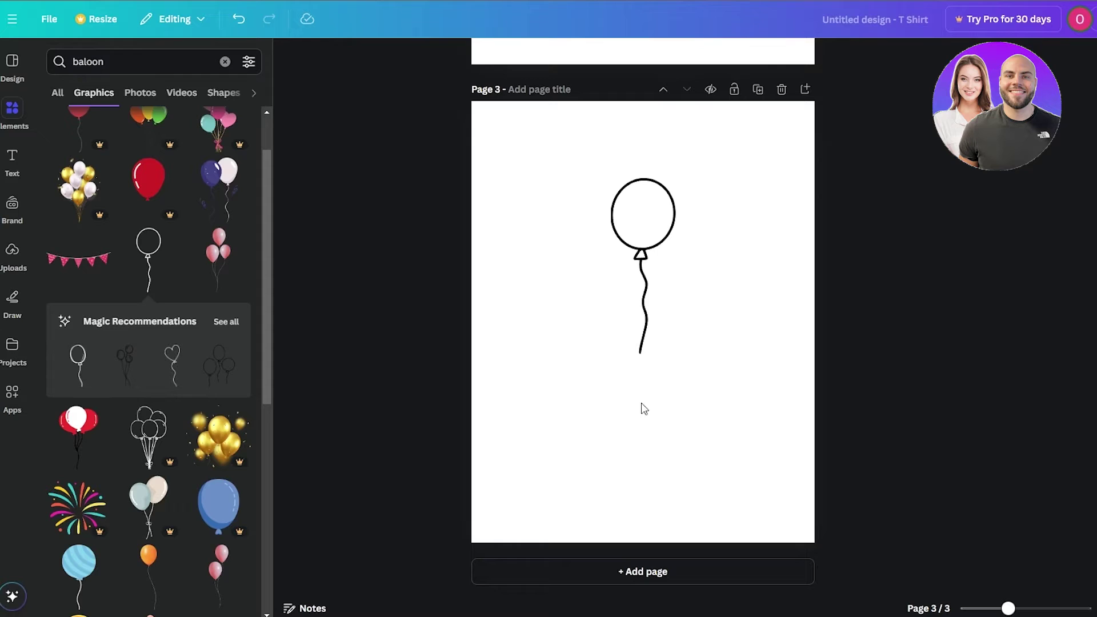
# Add a 'DREAM UP' caption in Bryndan Write, enlarged and centred under the balloon.
pyautogui.press('t')
pyautogui.write('DREAM UP')
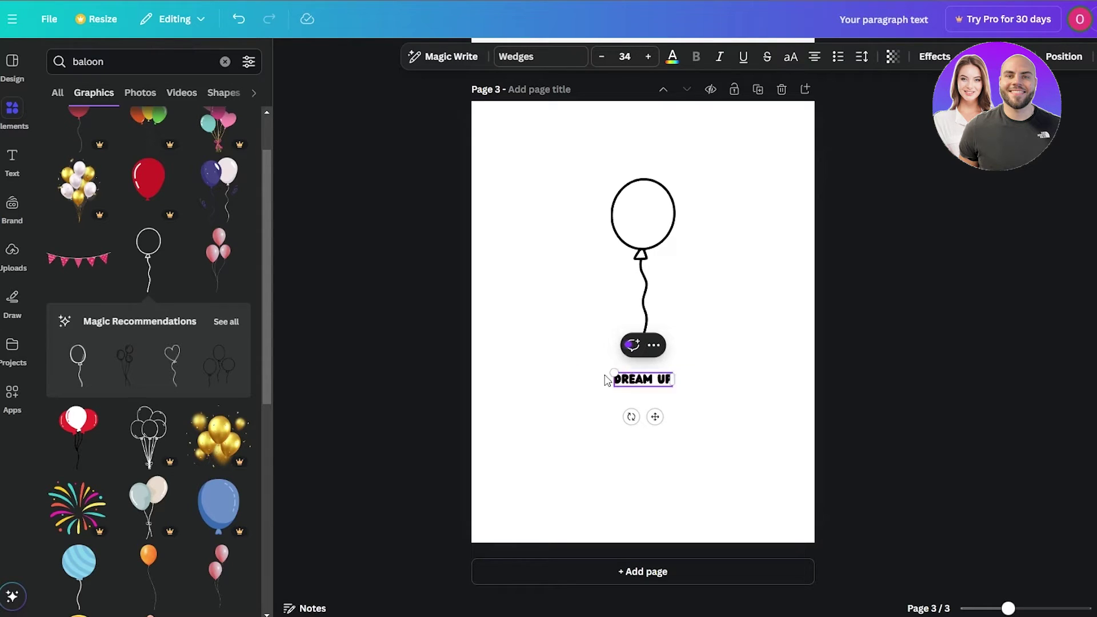
pyautogui.click(533, 67)
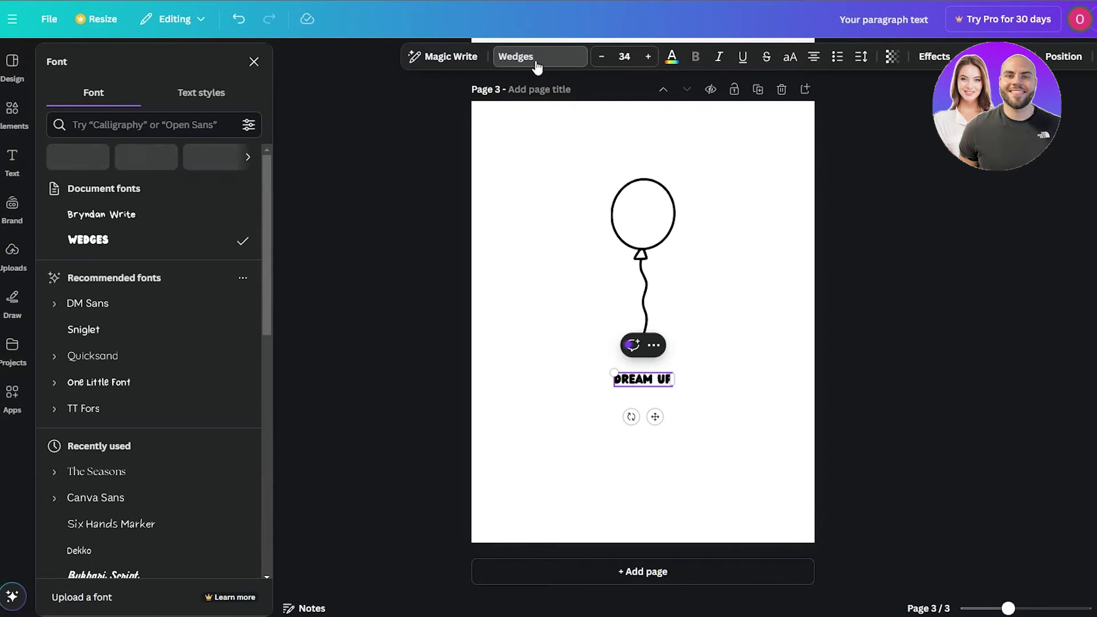
pyautogui.click(140, 222)
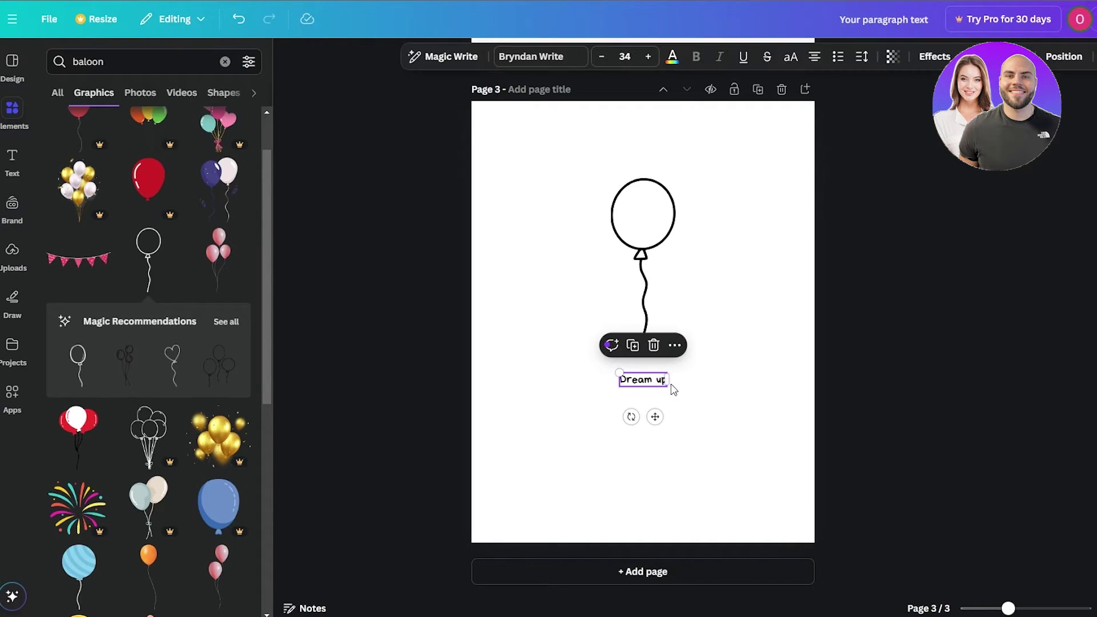
pyautogui.moveTo(668, 379)
pyautogui.mouseDown()
pyautogui.moveTo(696, 379)
pyautogui.moveTo(665, 379)
pyautogui.mouseUp()
pyautogui.click(965, 394)
pyautogui.click(649, 381)
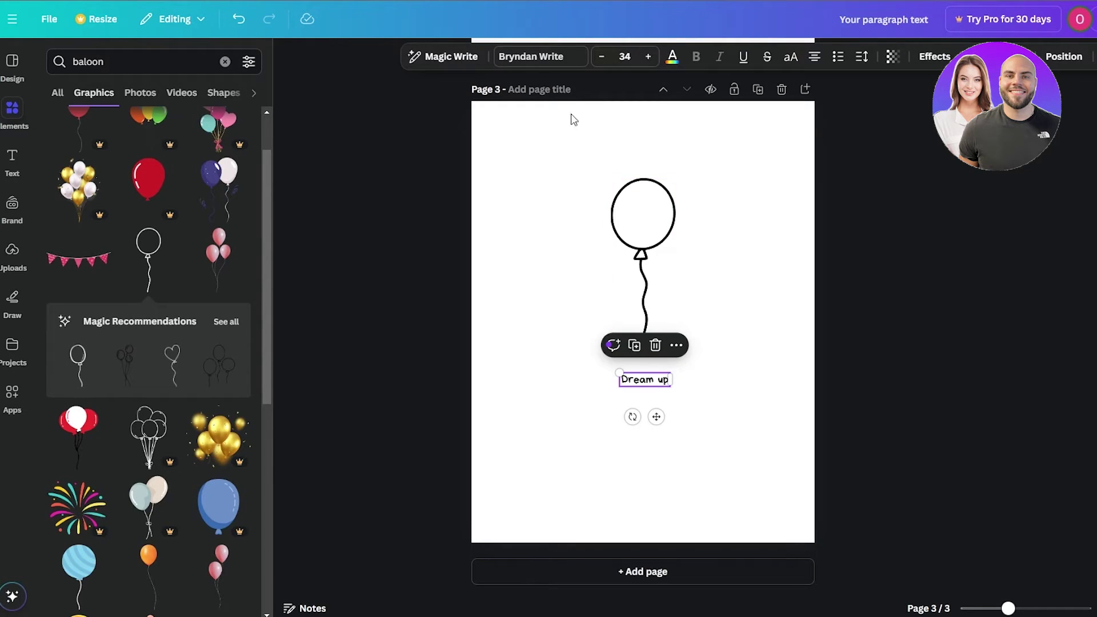
pyautogui.moveTo(672, 387)
pyautogui.mouseDown()
pyautogui.moveTo(695, 384)
pyautogui.moveTo(664, 386)
pyautogui.mouseUp()
pyautogui.moveTo(647, 382)
pyautogui.mouseDown()
pyautogui.moveTo(662, 382)
pyautogui.moveTo(644, 375)
pyautogui.mouseUp()
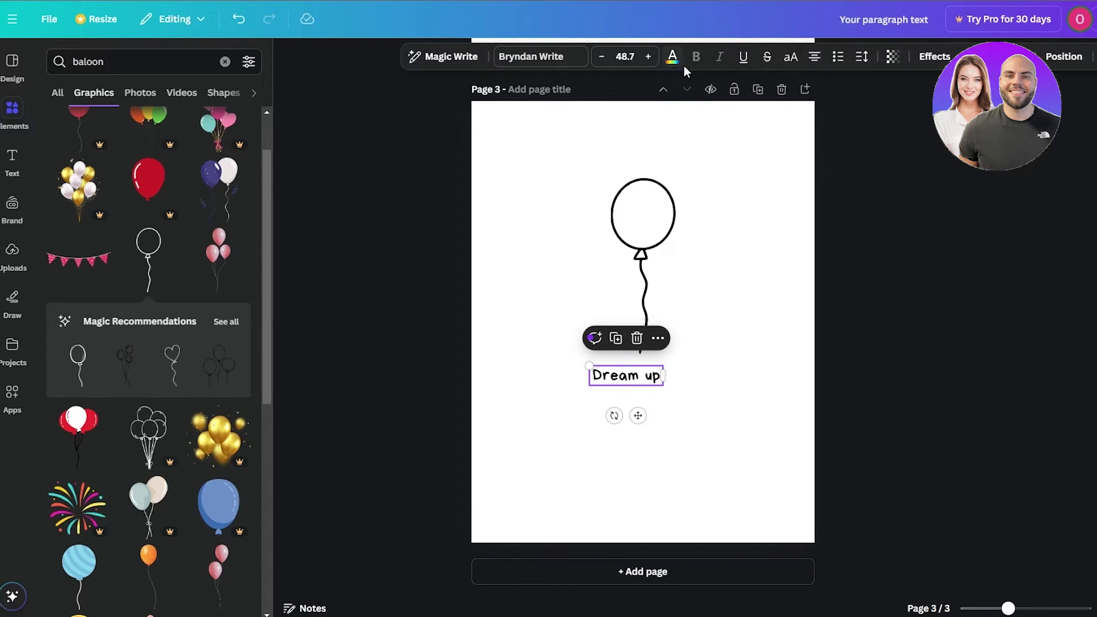
# Curve the caption into a downward arc and tilt it clockwise.
pyautogui.click(935, 56)
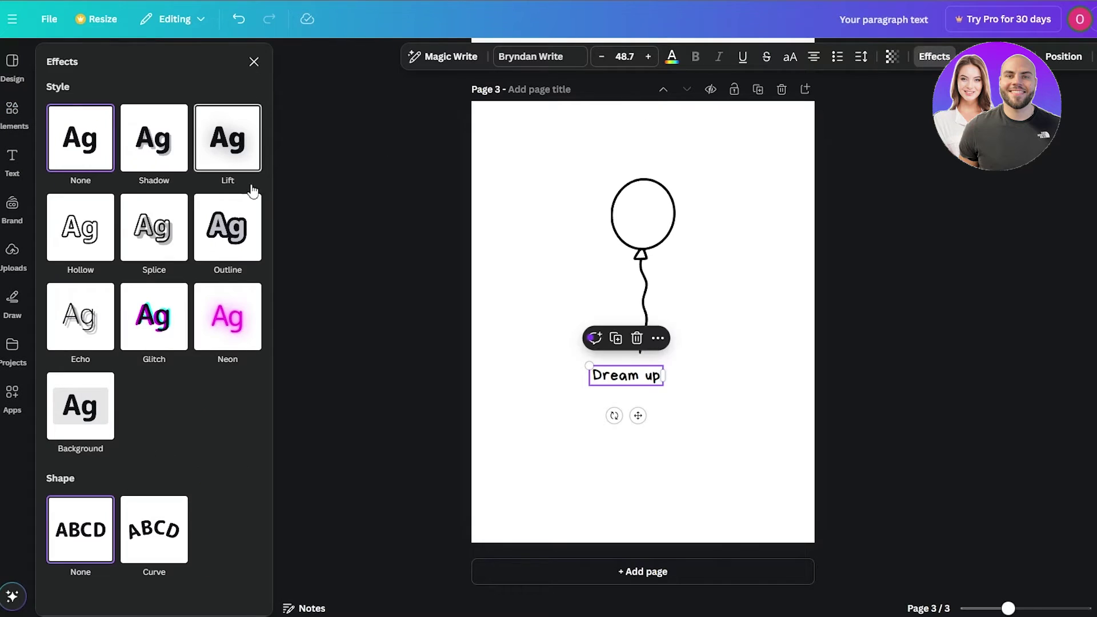
pyautogui.click(172, 538)
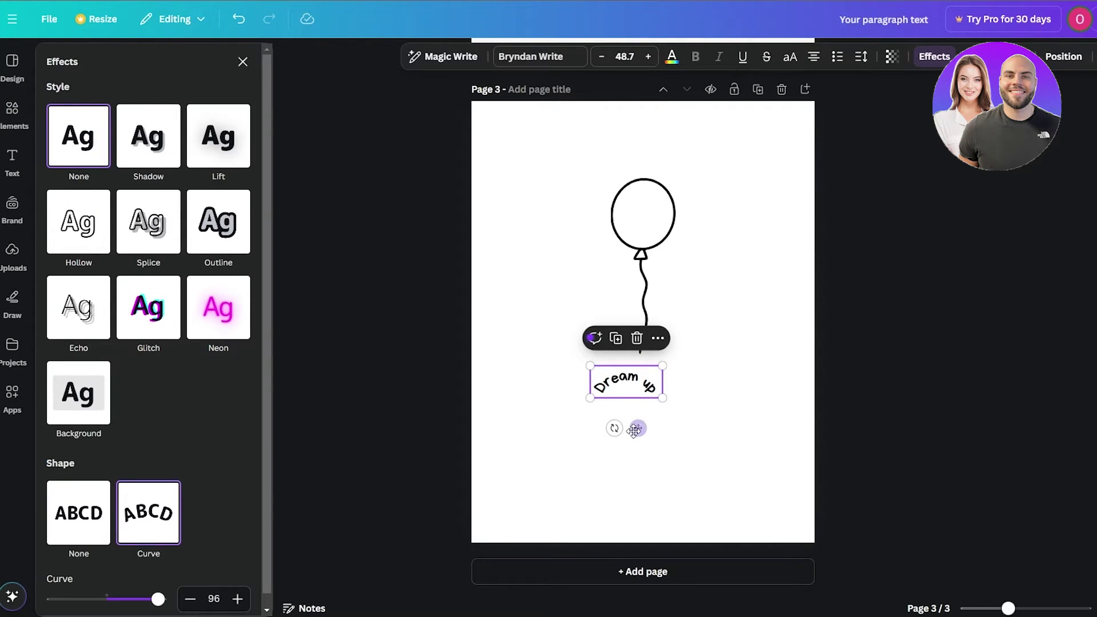
pyautogui.moveTo(158, 599); pyautogui.dragTo(76, 597)
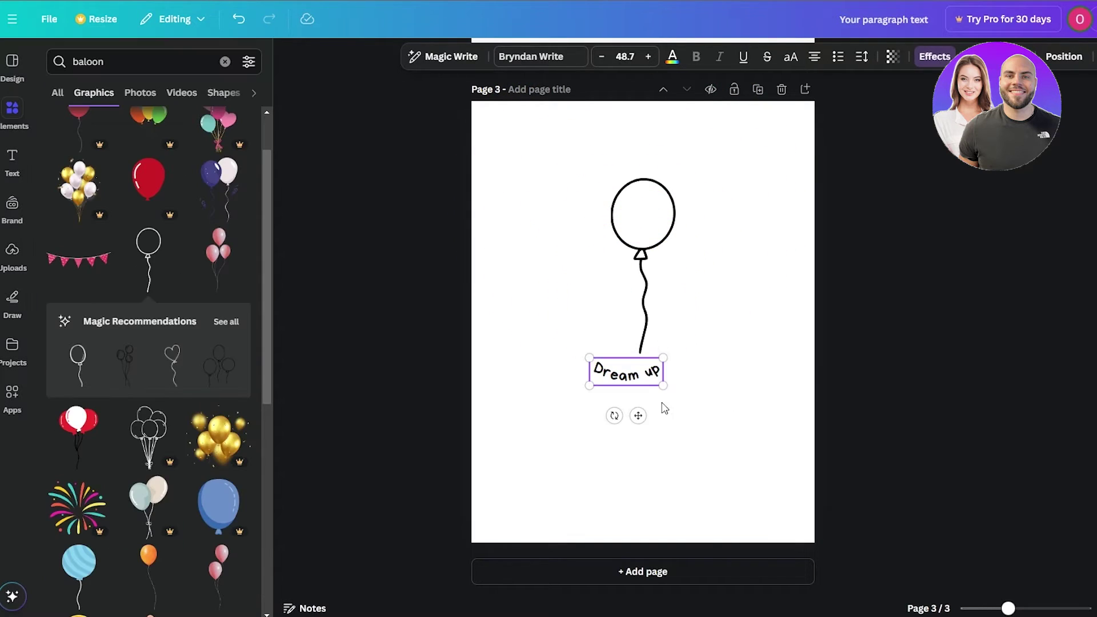
pyautogui.moveTo(614, 415)
pyautogui.mouseDown()
pyautogui.moveTo(639, 441)
pyautogui.moveTo(604, 411)
pyautogui.mouseUp()
pyautogui.click(1021, 370)
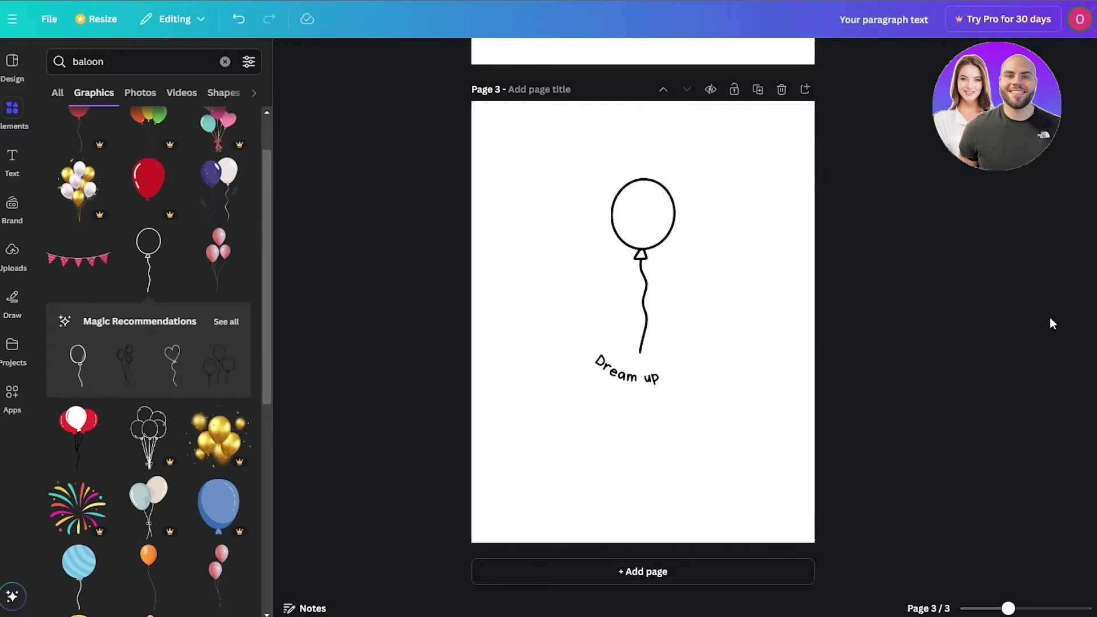
pyautogui.scroll(10, 1027, 463)
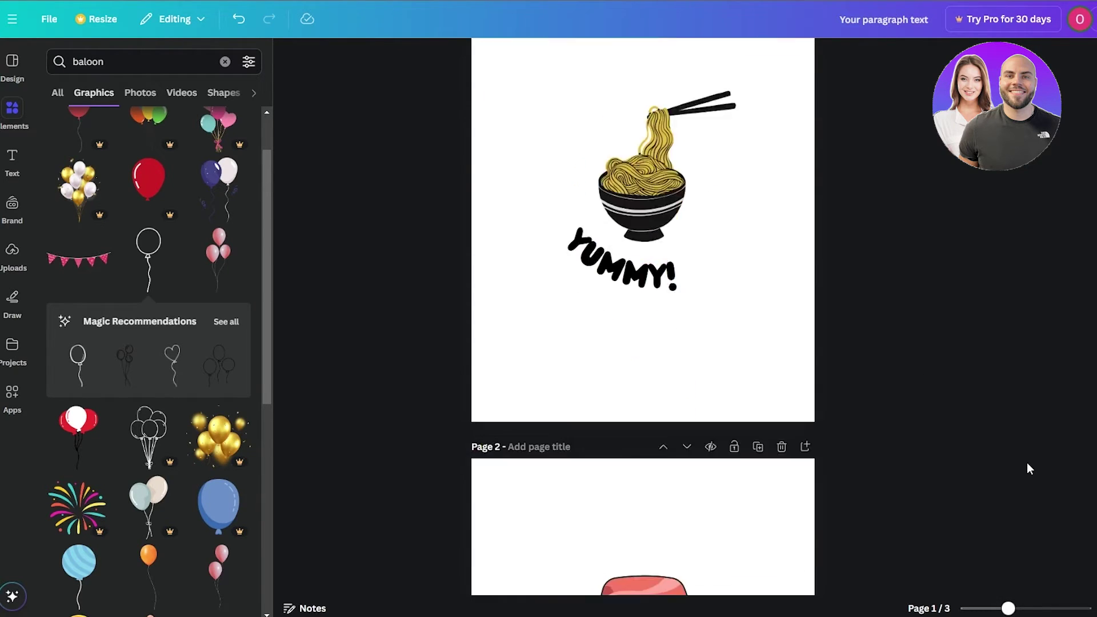
pyautogui.scroll(-8, 1018, 457)
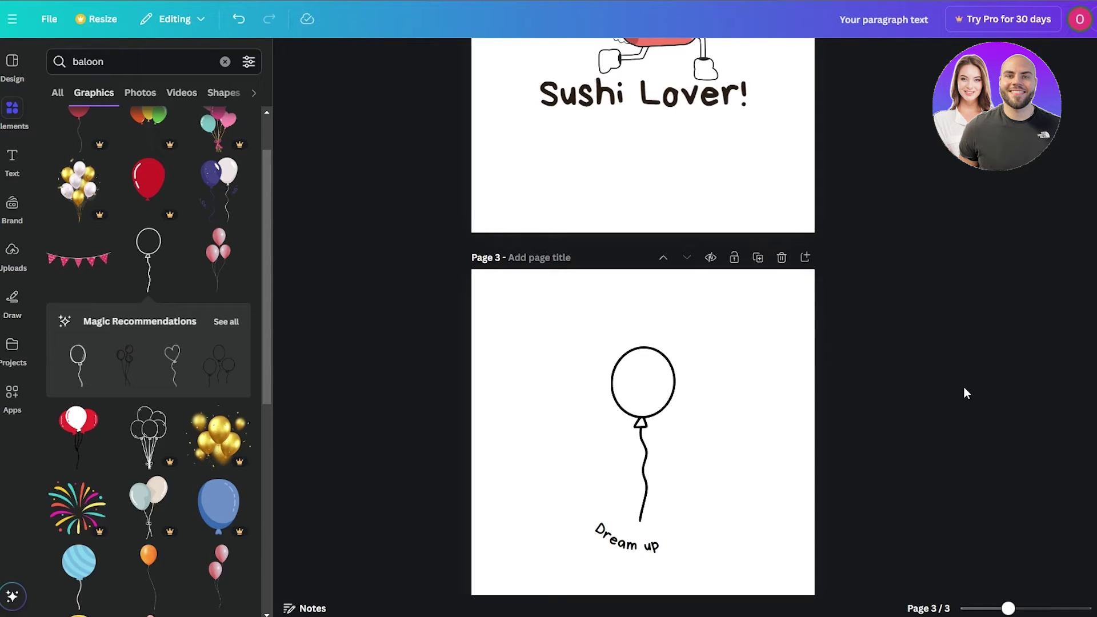
pyautogui.scroll(10, 747, 228)
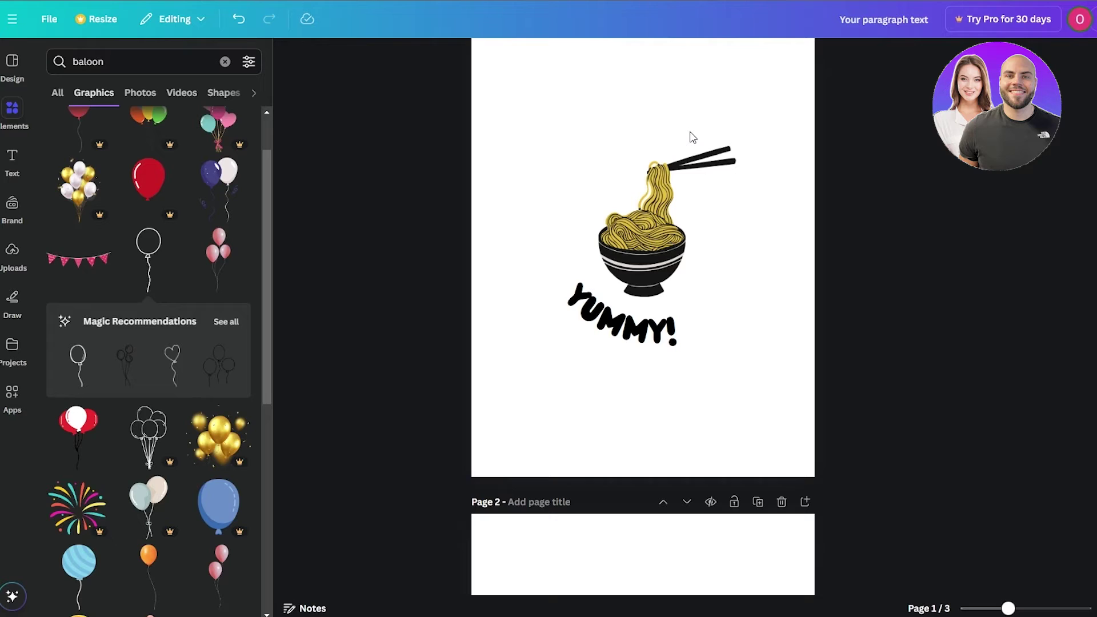
pyautogui.scroll(-10, 693, 137)
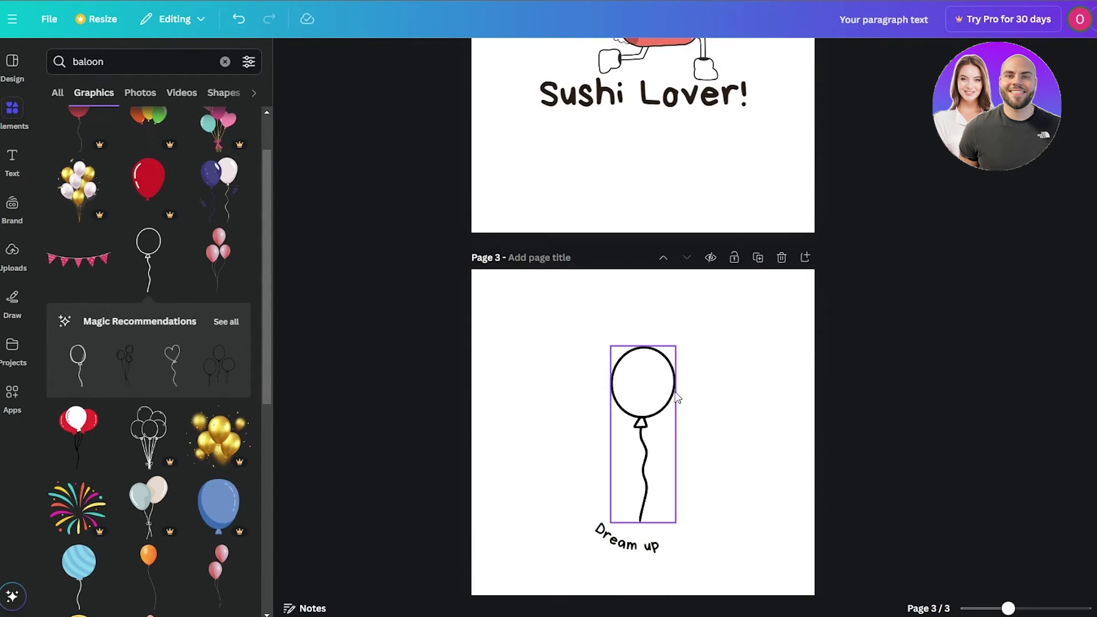
pyautogui.scroll(-3, 730, 484)
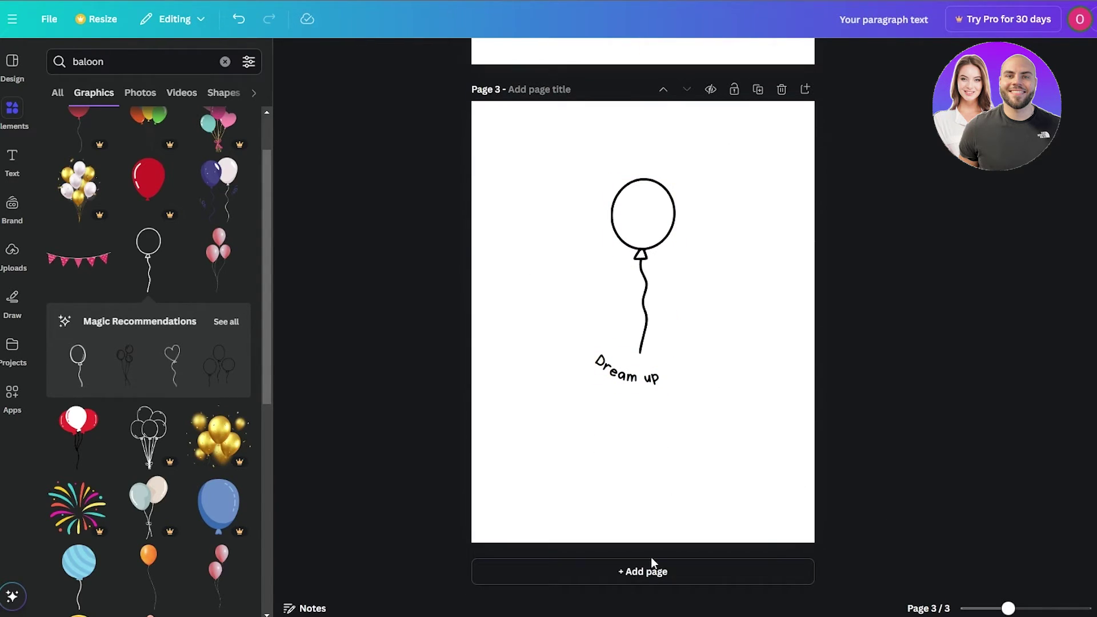
# Add a black-background page 4 and move the grouped balloon and caption onto it.
pyautogui.click(652, 577)
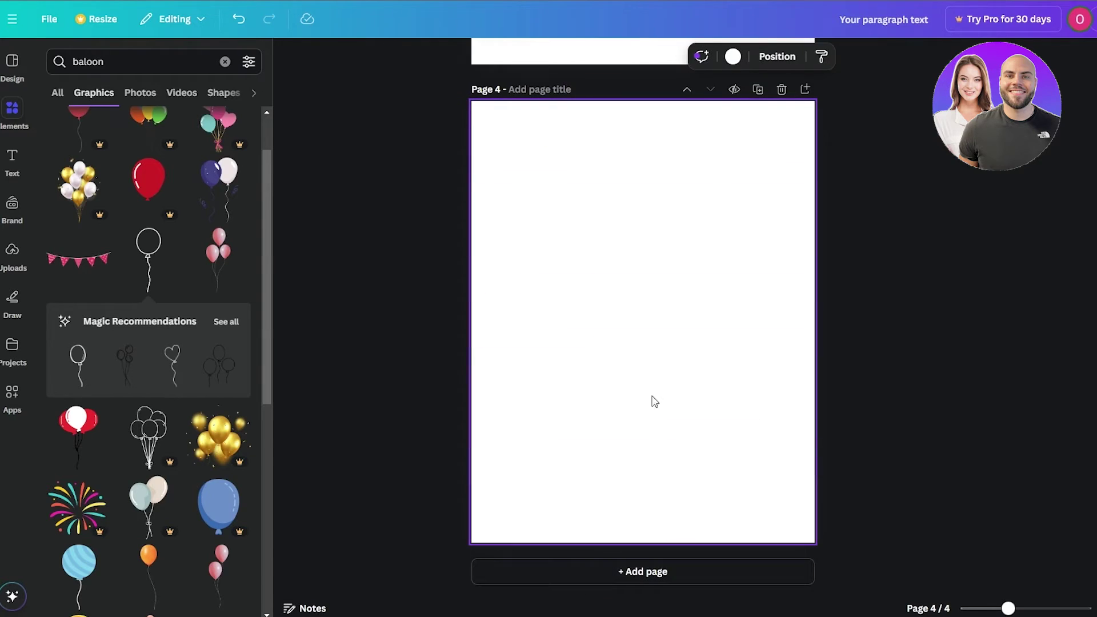
pyautogui.click(735, 56)
pyautogui.click(98, 161)
pyautogui.scroll(5, 774, 267)
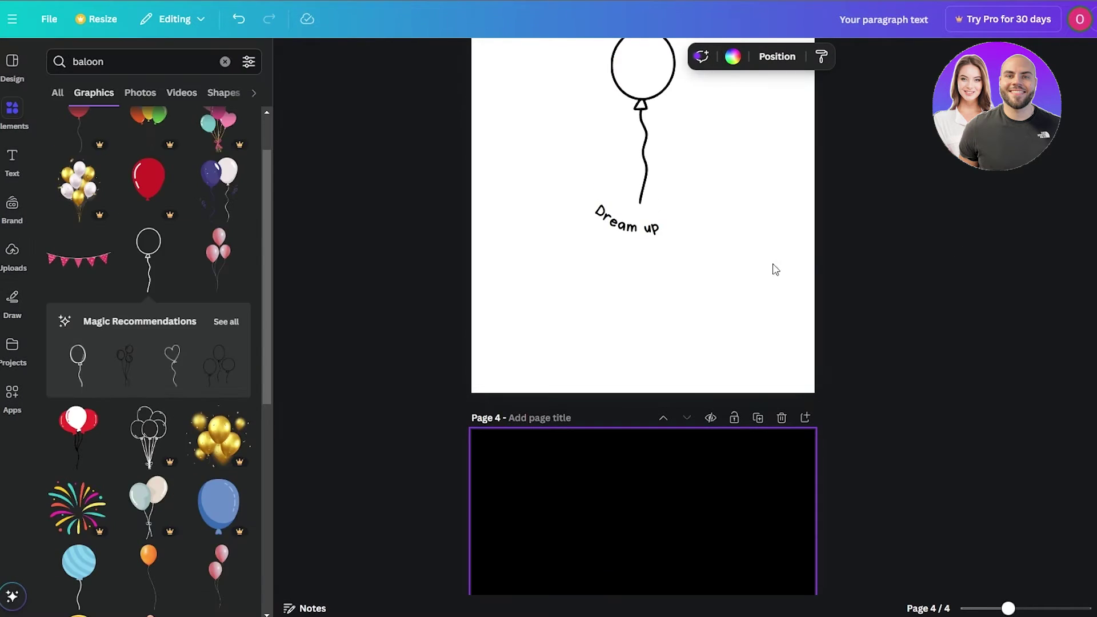
pyautogui.moveTo(708, 274); pyautogui.dragTo(622, 139)
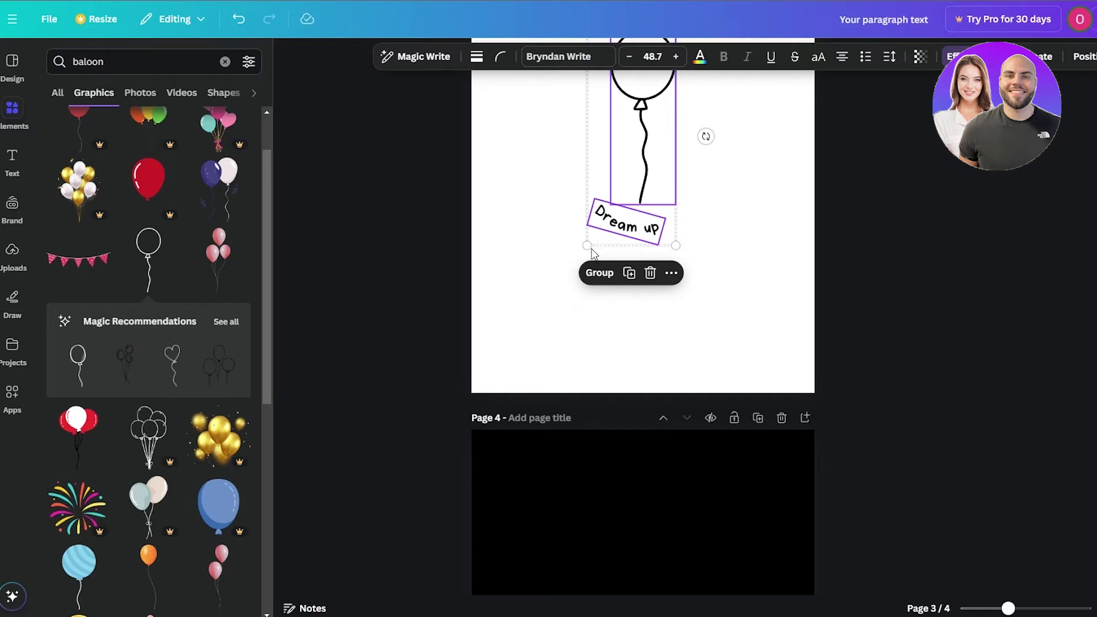
pyautogui.click(600, 273)
pyautogui.hotkey('ctrl', 'x')
pyautogui.scroll(-3, 928, 362)
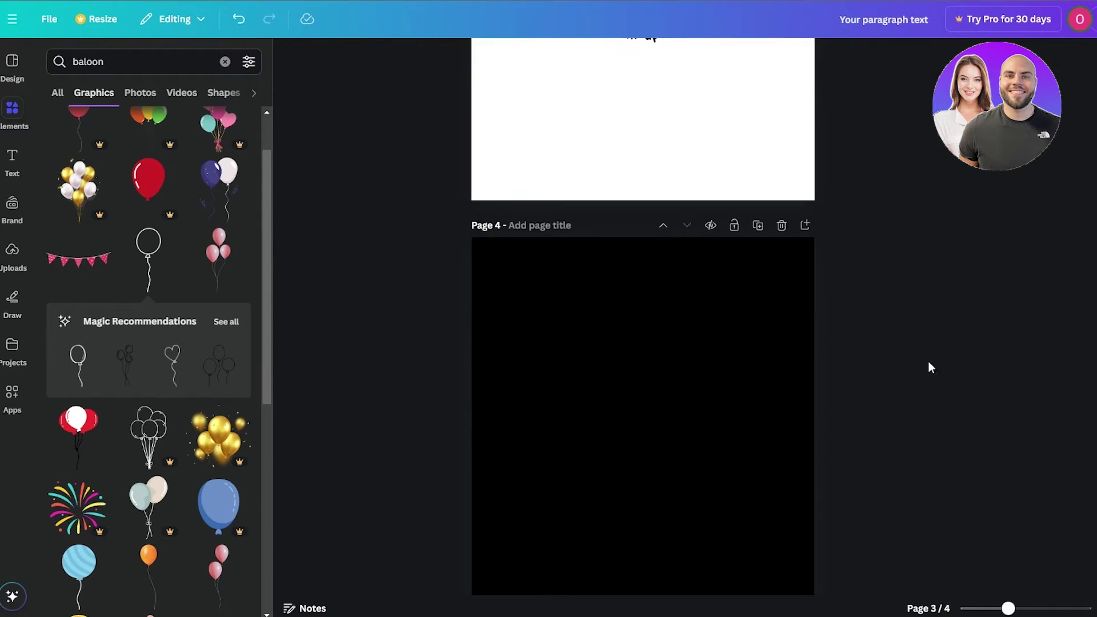
pyautogui.click(713, 410)
pyautogui.hotkey('ctrl', 'v')
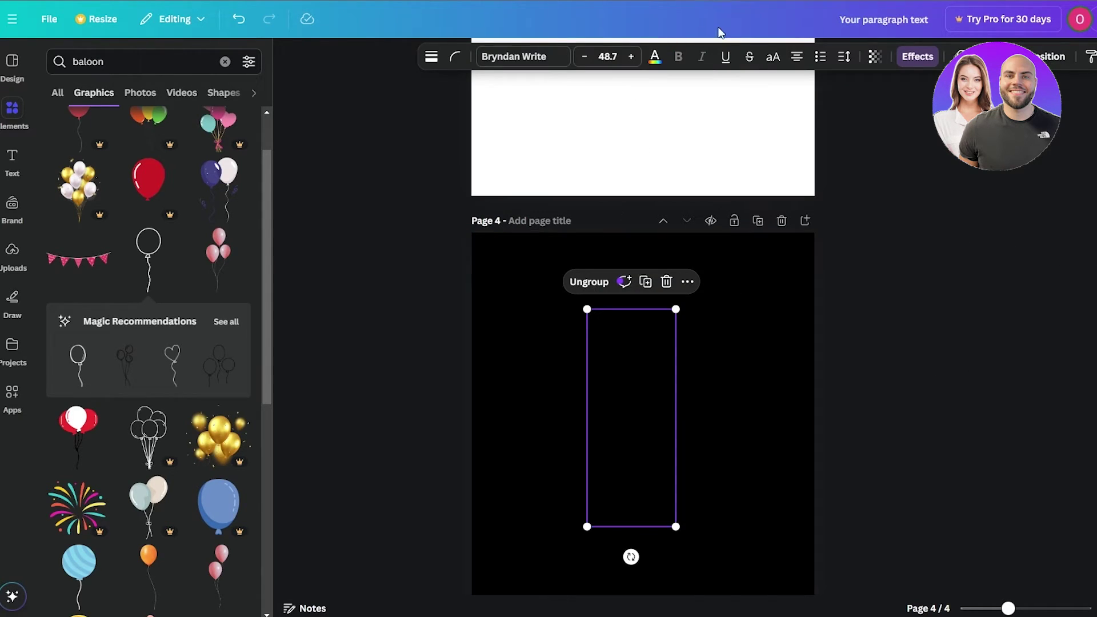
# Turn the balloon and the 'Dream up' caption white on page 4.
pyautogui.click(631, 376)
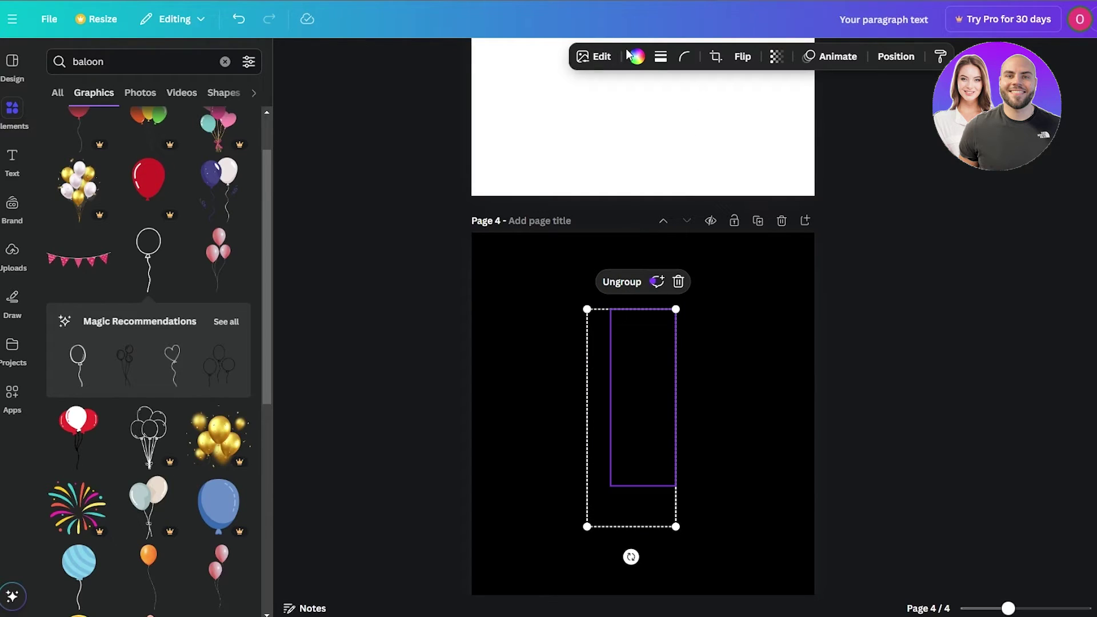
pyautogui.click(639, 57)
pyautogui.click(209, 198)
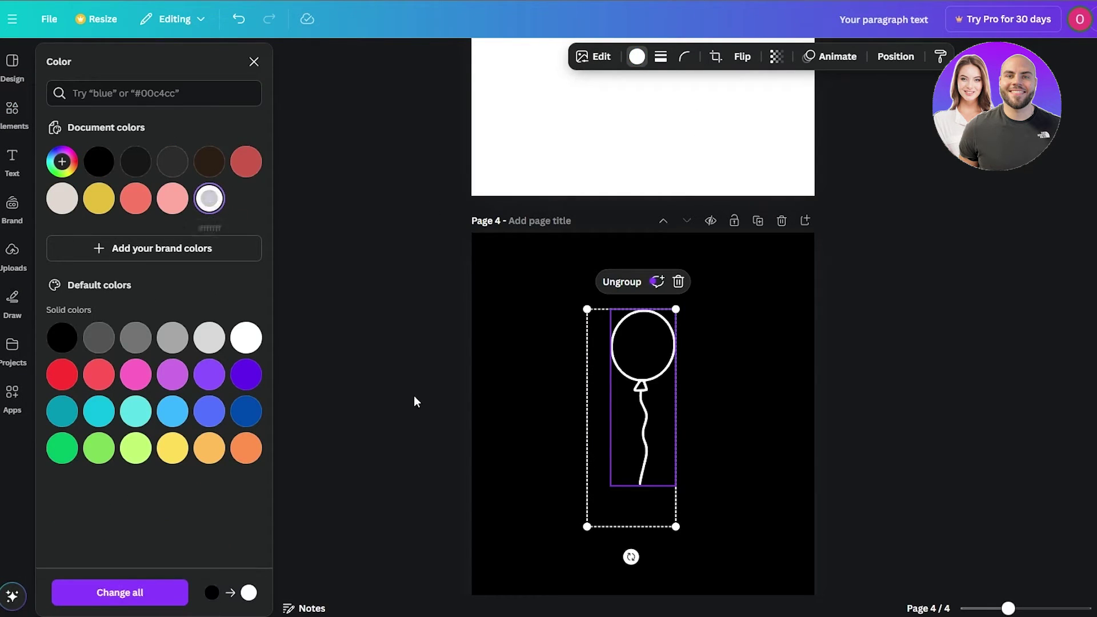
pyautogui.press('Tab')
pyautogui.click(671, 57)
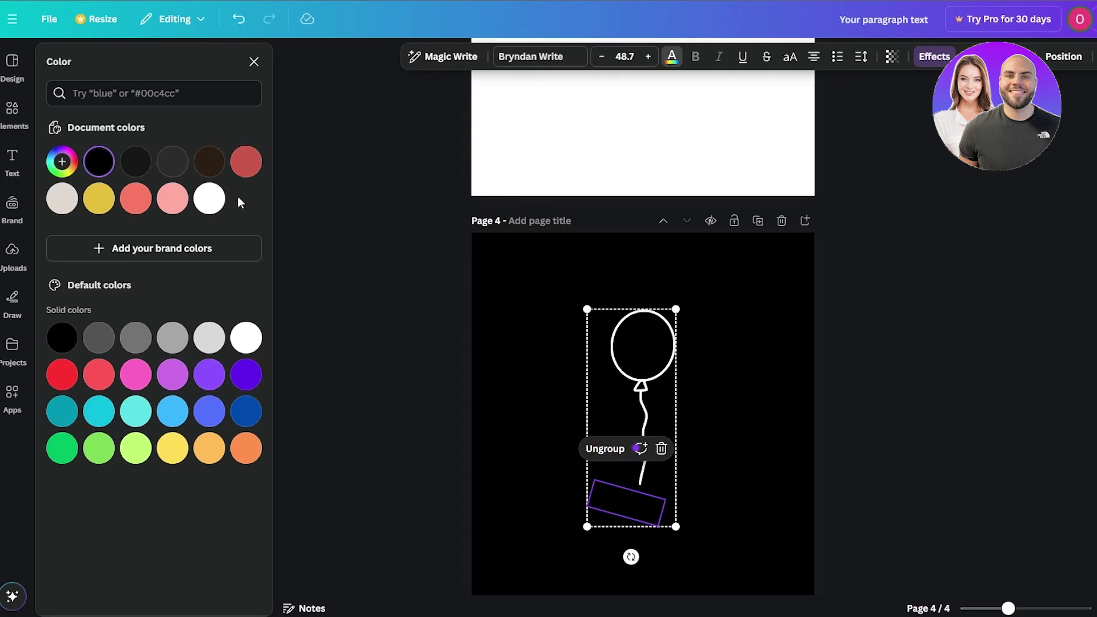
pyautogui.click(218, 207)
pyautogui.click(1046, 360)
pyautogui.scroll(-2, 1023, 365)
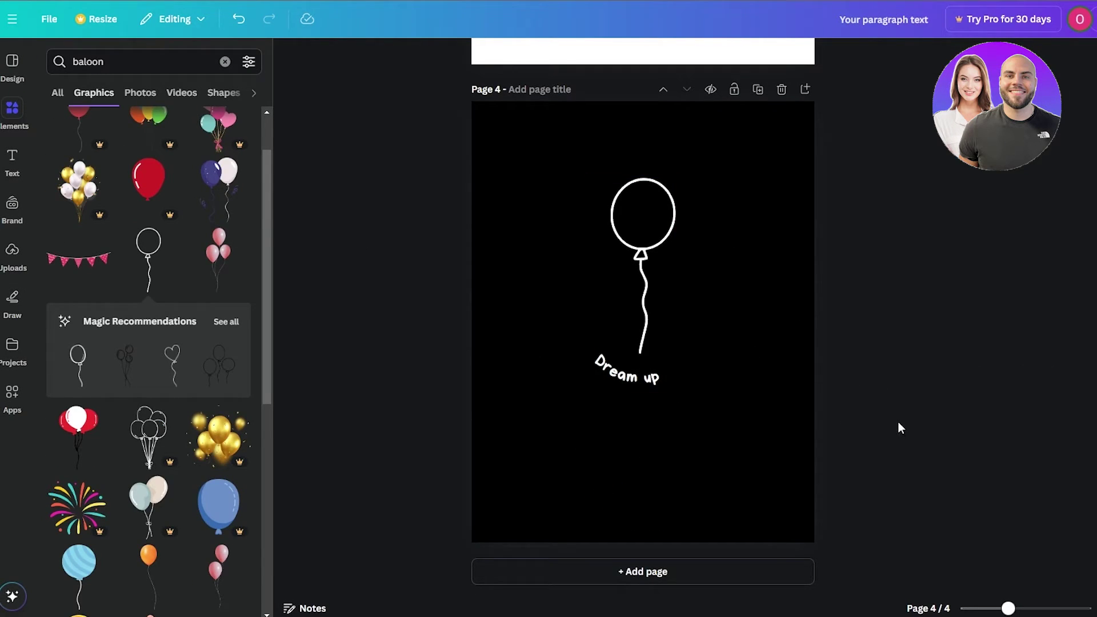
pyautogui.scroll(3, 897, 426)
pyautogui.scroll(-3, 877, 428)
# Download the design as a PNG file at 1,556 × 2,000 px.
pyautogui.click(1096, 19)
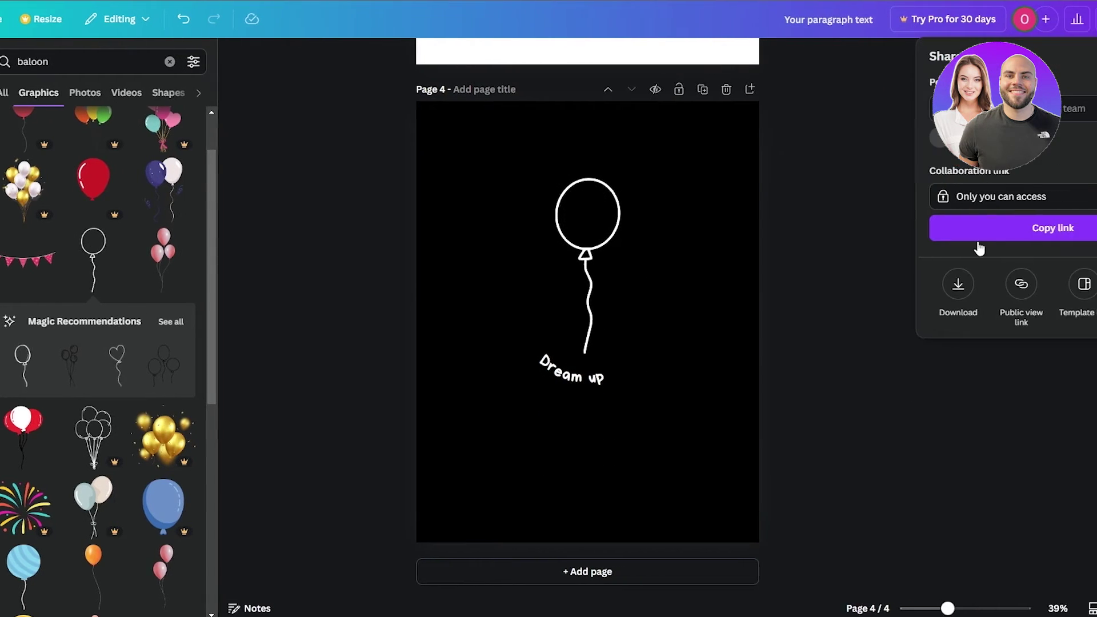
pyautogui.click(862, 286)
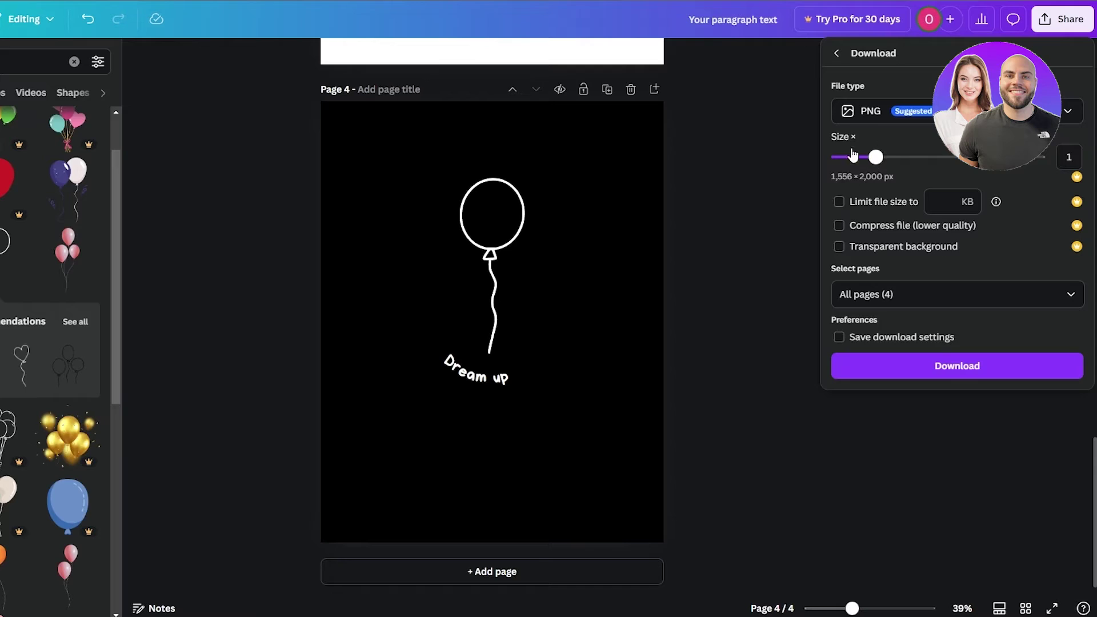
pyautogui.click(870, 121)
pyautogui.click(880, 191)
pyautogui.click(907, 372)
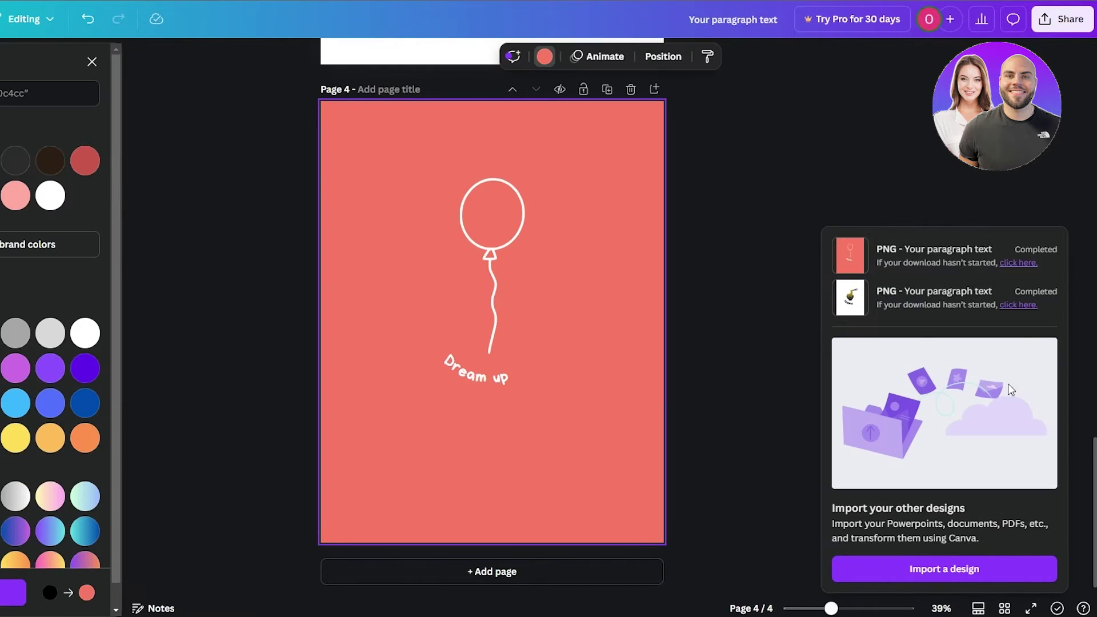
# Scroll between pages 3 and 4 to review the balloon designs.
pyautogui.scroll(4, 599, 348)
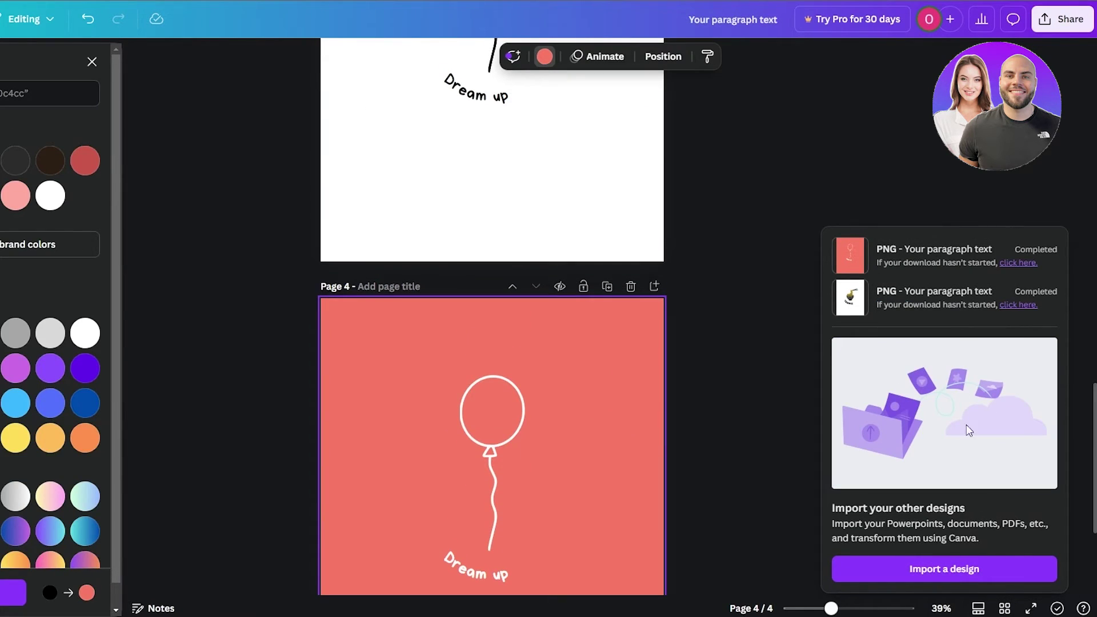
pyautogui.scroll(-3, 574, 380)
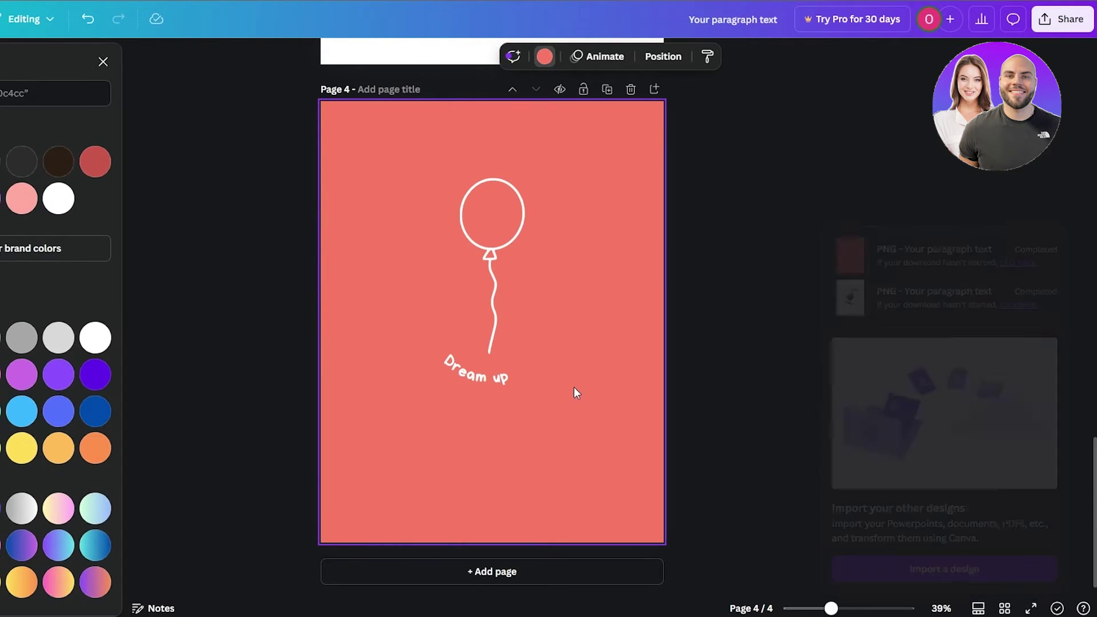
pyautogui.scroll(8, 686, 381)
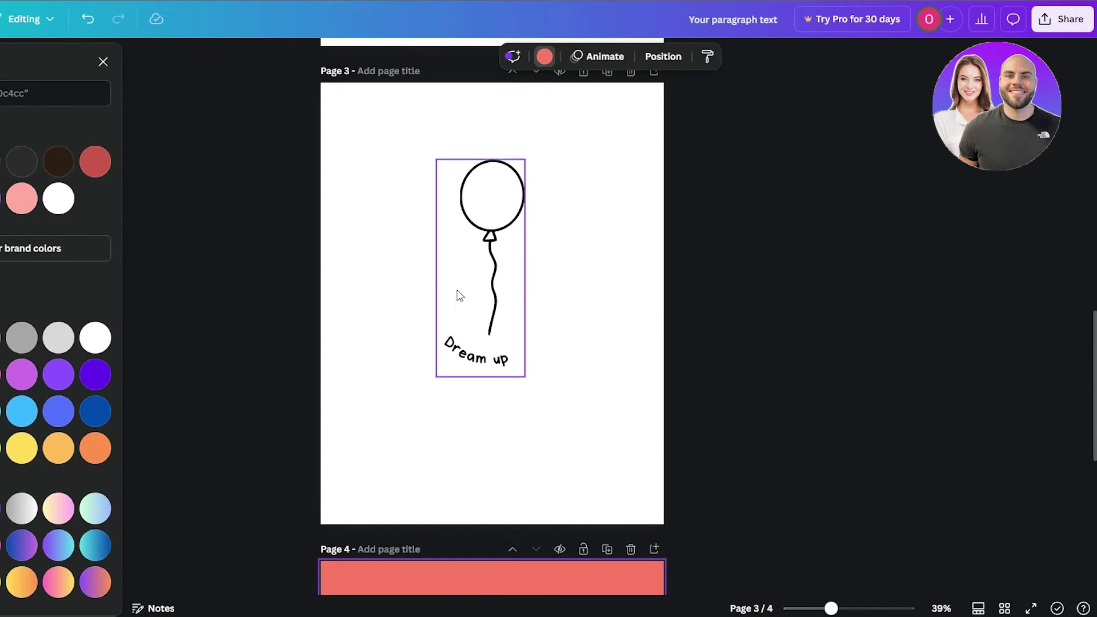
pyautogui.scroll(-7, 524, 420)
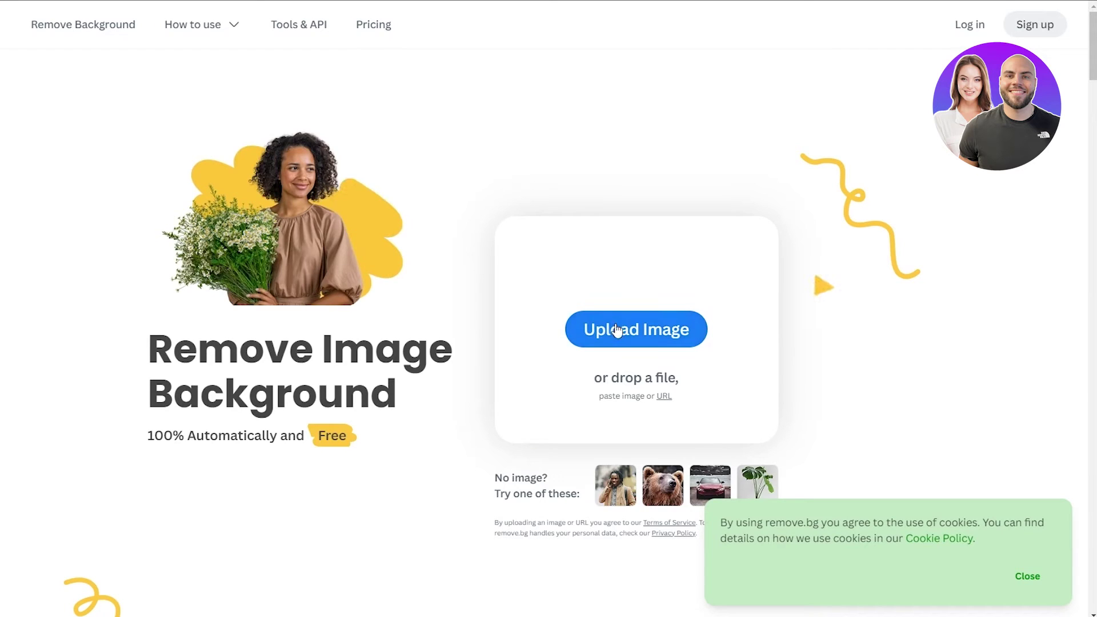
# Upload 2.png to remove.bg to strip the Sushi Lover image's background.
pyautogui.click(23, 28)
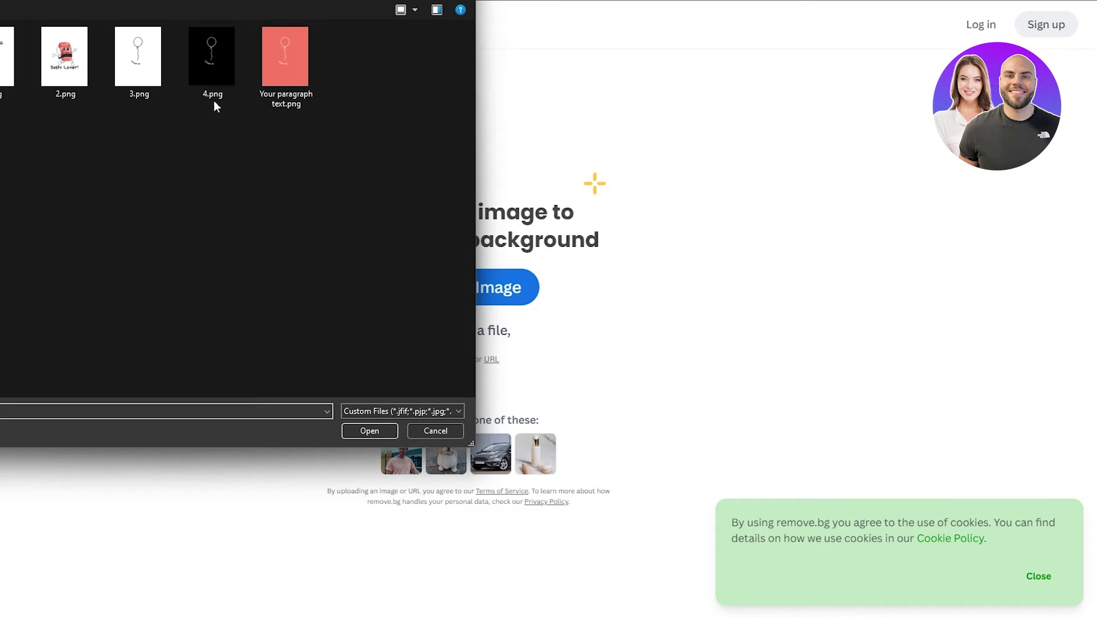
pyautogui.doubleClick(64, 57)
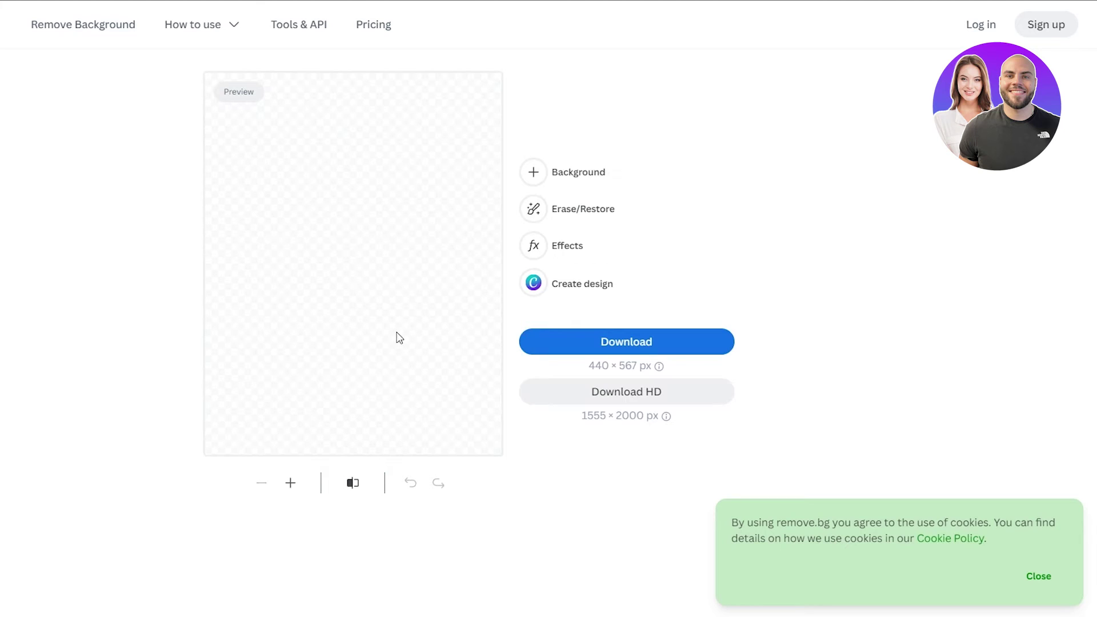
# Paint back part of the sushi beside the black band with a smaller Restore brush.
pyautogui.click(291, 484)
pyautogui.click(292, 484)
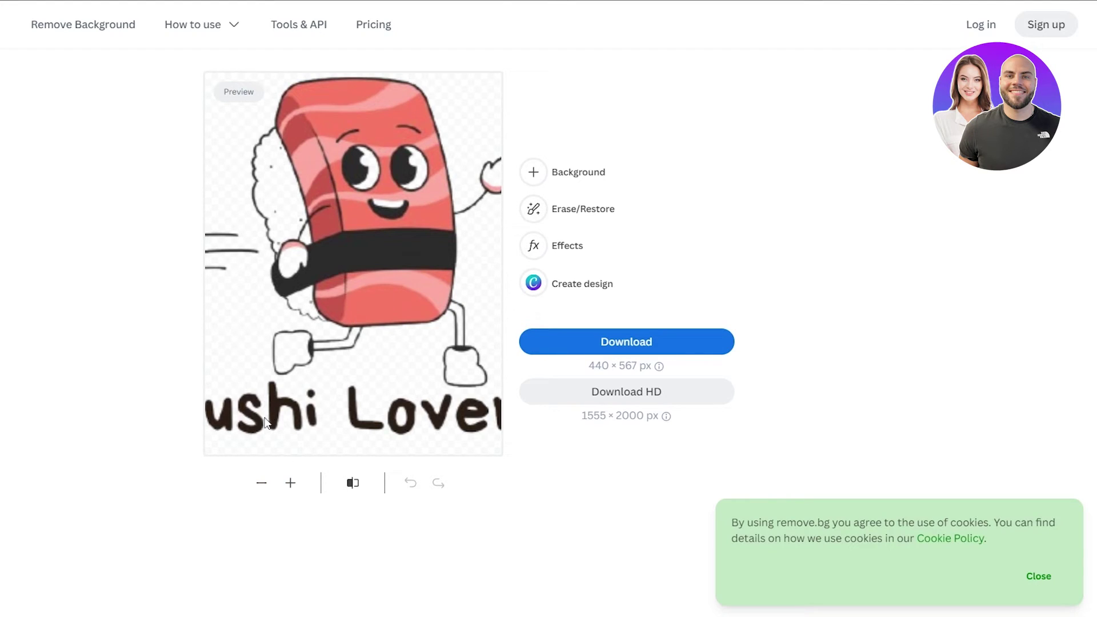
pyautogui.click(536, 209)
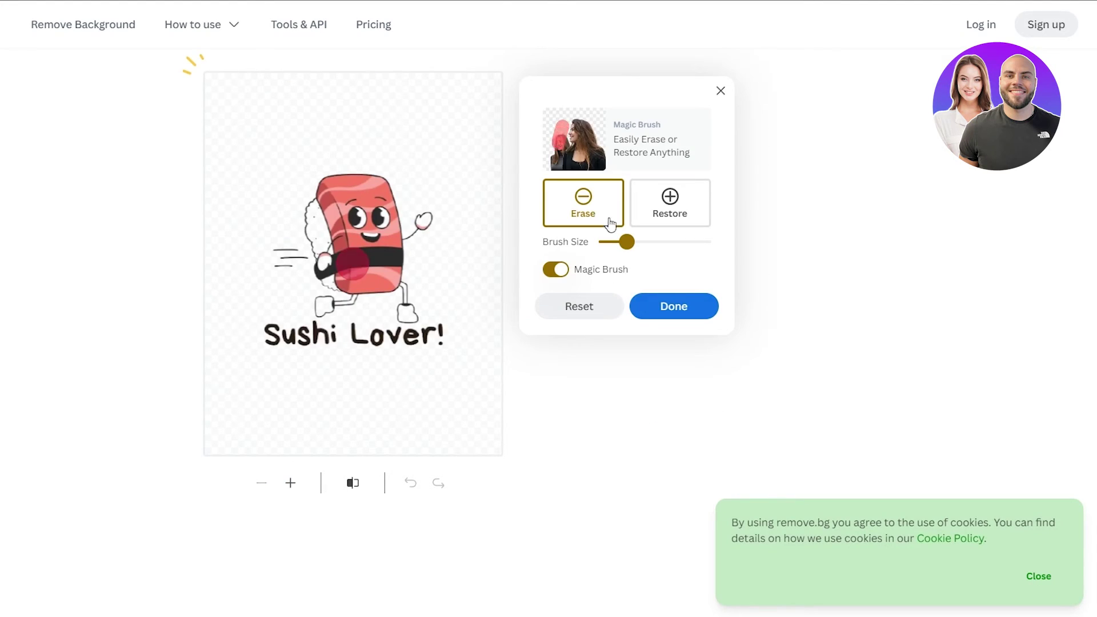
pyautogui.click(292, 484)
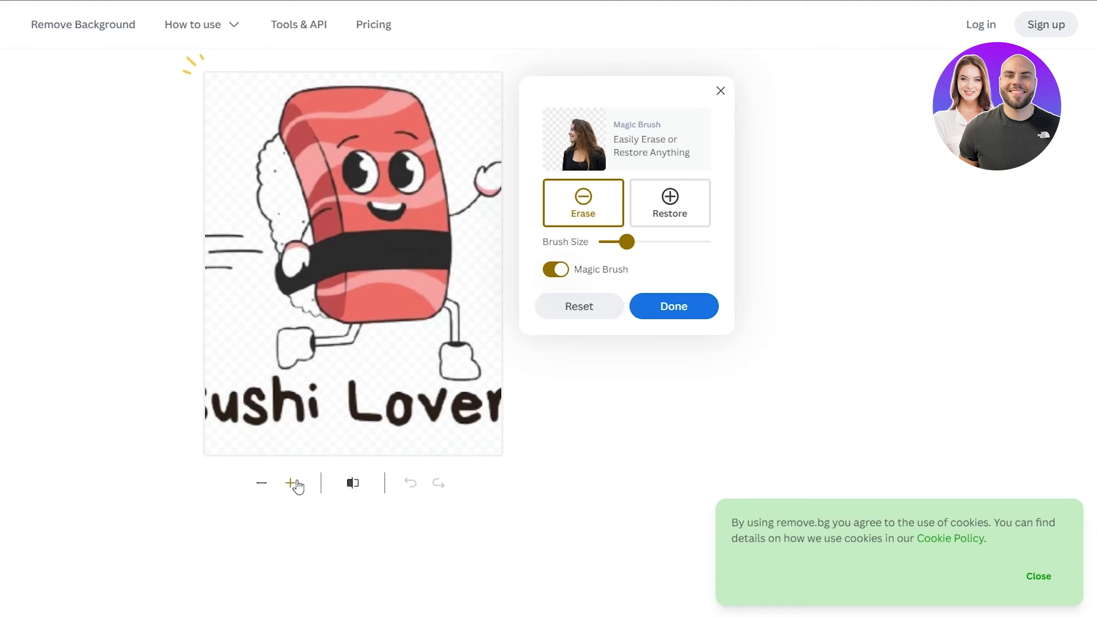
pyautogui.click(292, 484)
pyautogui.click(670, 198)
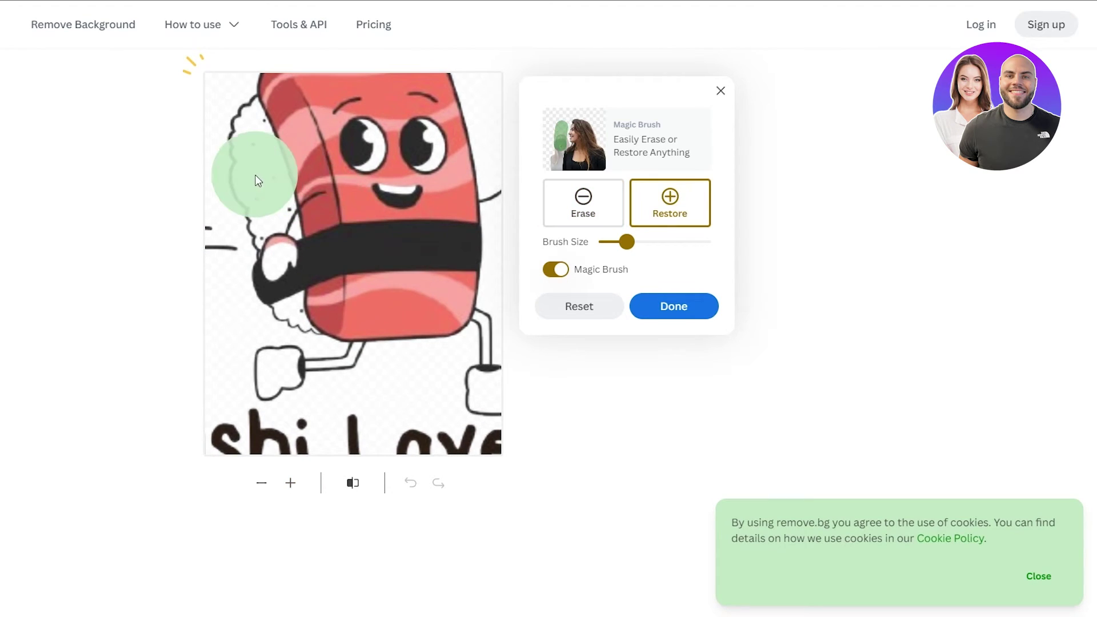
pyautogui.moveTo(627, 241); pyautogui.dragTo(612, 242)
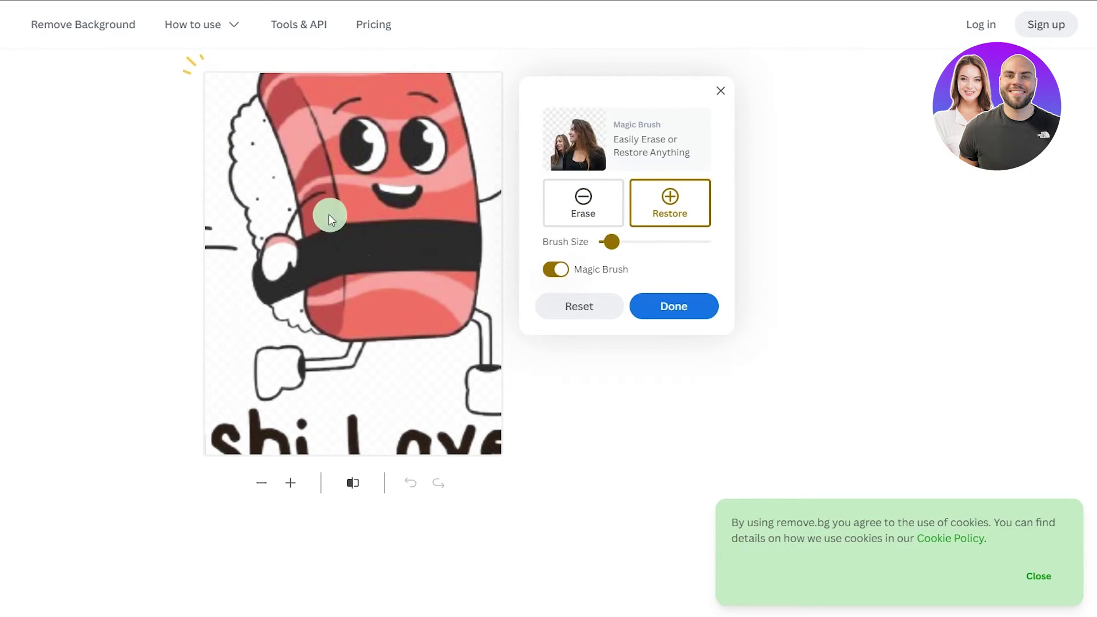
pyautogui.moveTo(263, 200)
pyautogui.mouseDown()
pyautogui.moveTo(251, 177)
pyautogui.moveTo(257, 114)
pyautogui.moveTo(289, 226)
pyautogui.moveTo(266, 223)
pyautogui.moveTo(280, 270)
pyautogui.moveTo(316, 316)
pyautogui.moveTo(249, 135)
pyautogui.moveTo(262, 147)
pyautogui.mouseUp()
# Finish the touch-up and download the cut-out, replacing the existing 2.png.
pyautogui.click(263, 483)
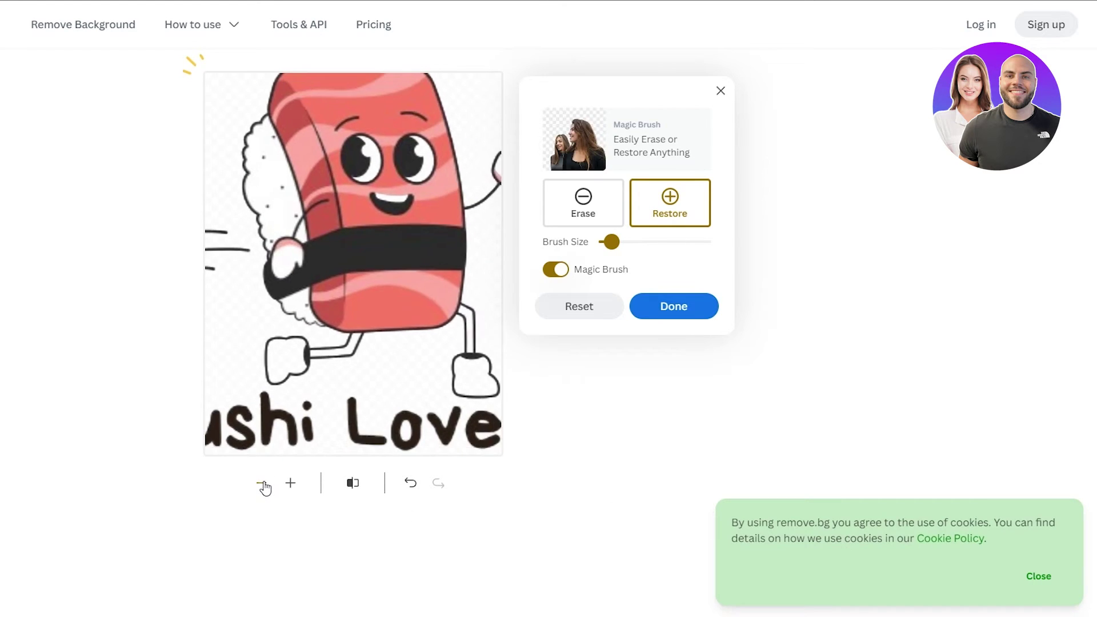
pyautogui.click(263, 485)
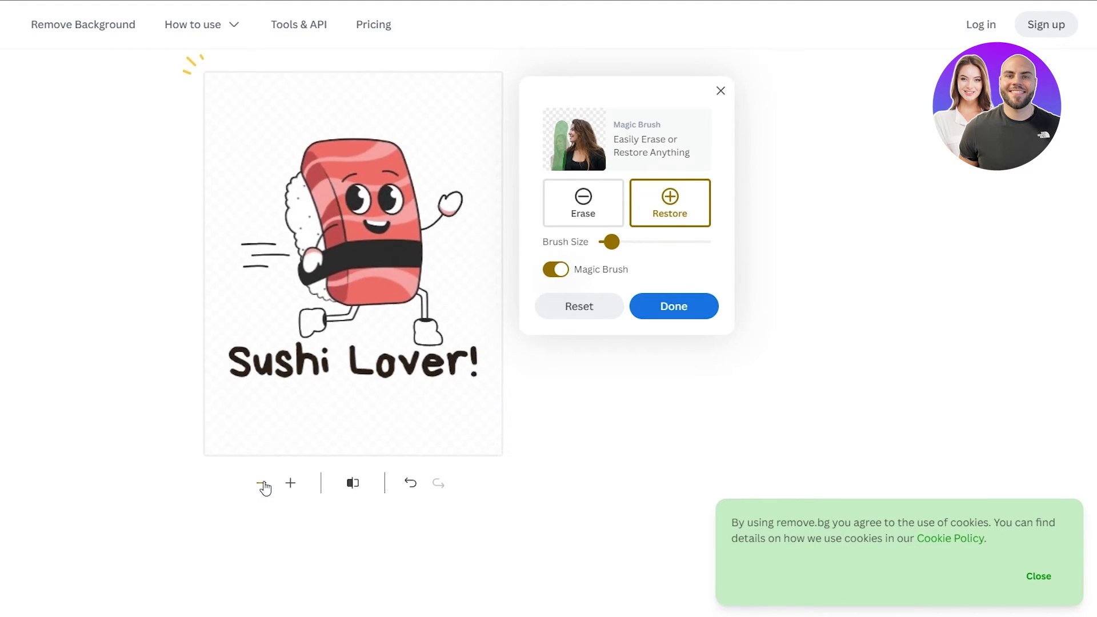
pyautogui.click(263, 484)
pyautogui.click(263, 484)
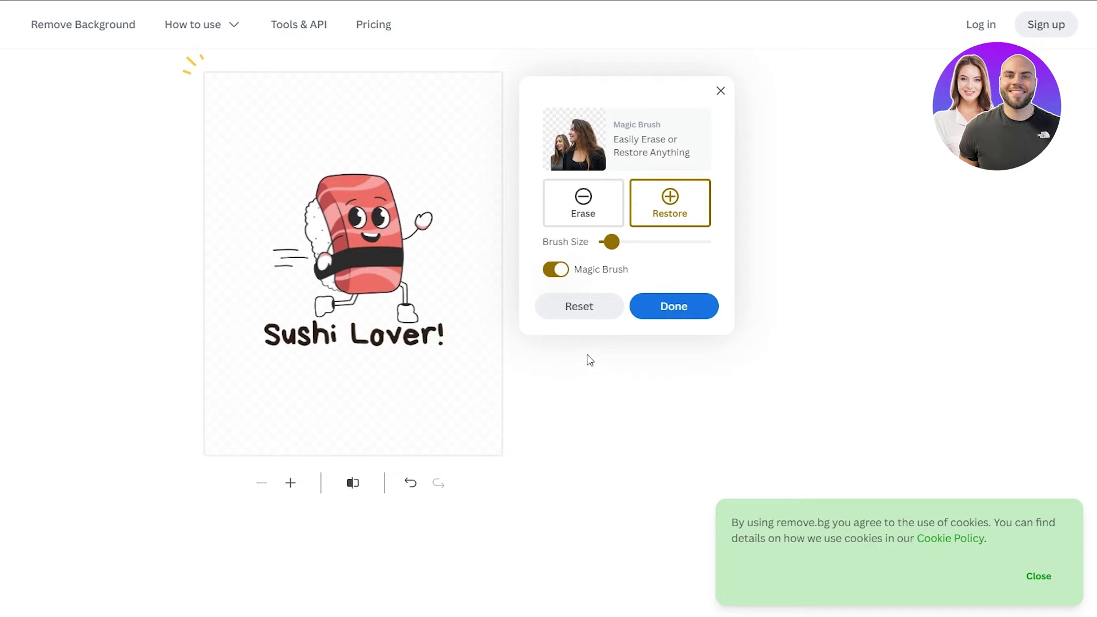
pyautogui.click(643, 318)
pyautogui.click(627, 342)
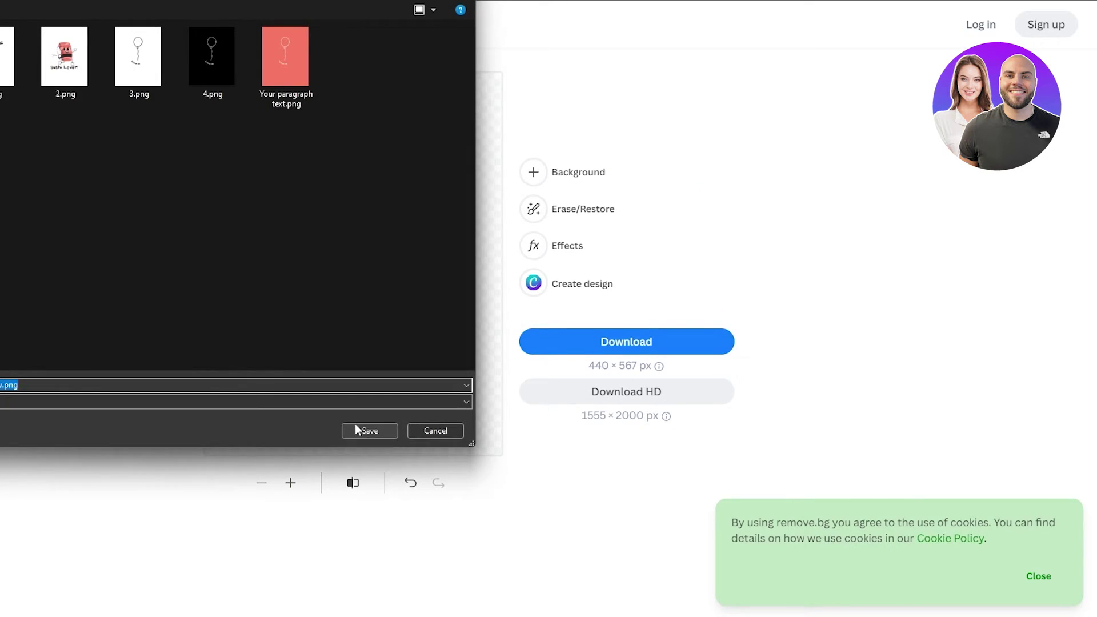
pyautogui.click(60, 73)
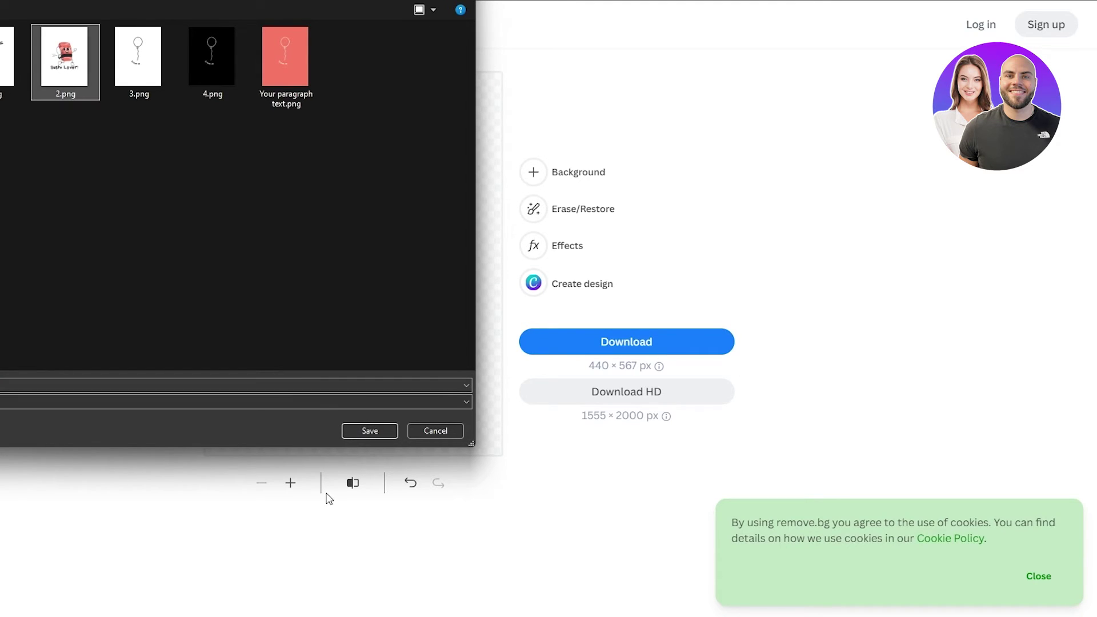
pyautogui.click(373, 433)
pyautogui.click(491, 290)
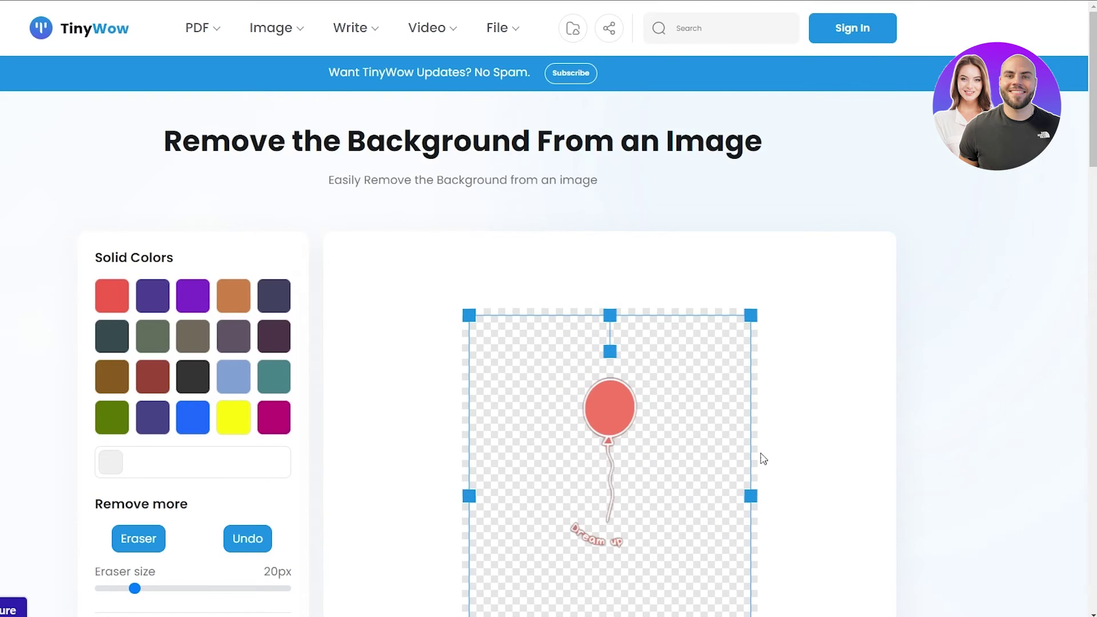
# Scroll through TinyWow's coral balloon cut-out result.
pyautogui.scroll(-3, 762, 455)
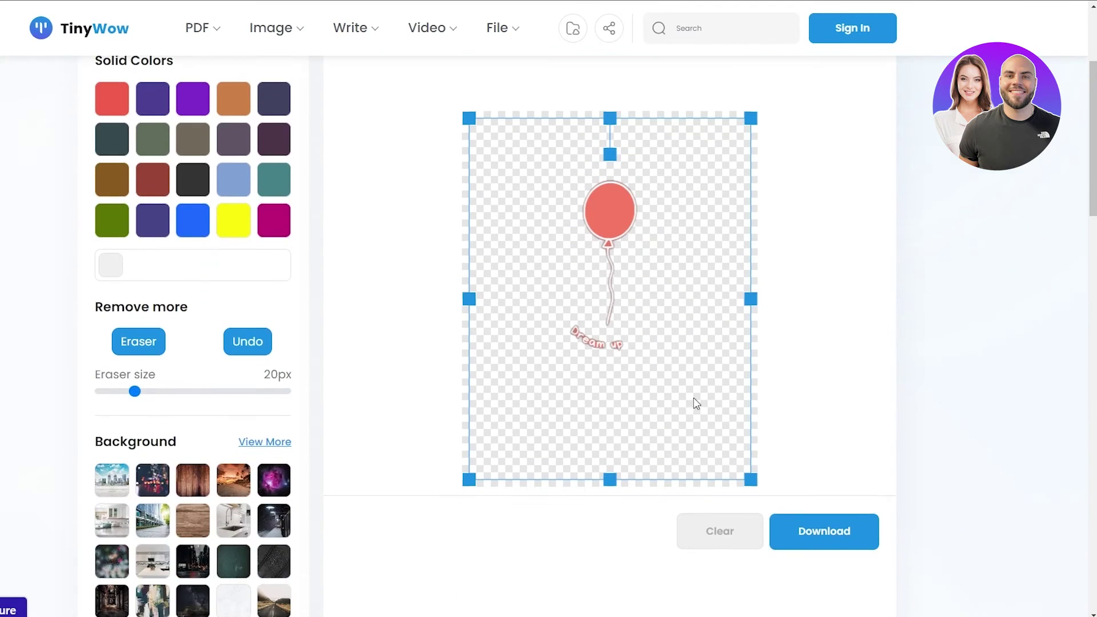
pyautogui.scroll(3, 252, 153)
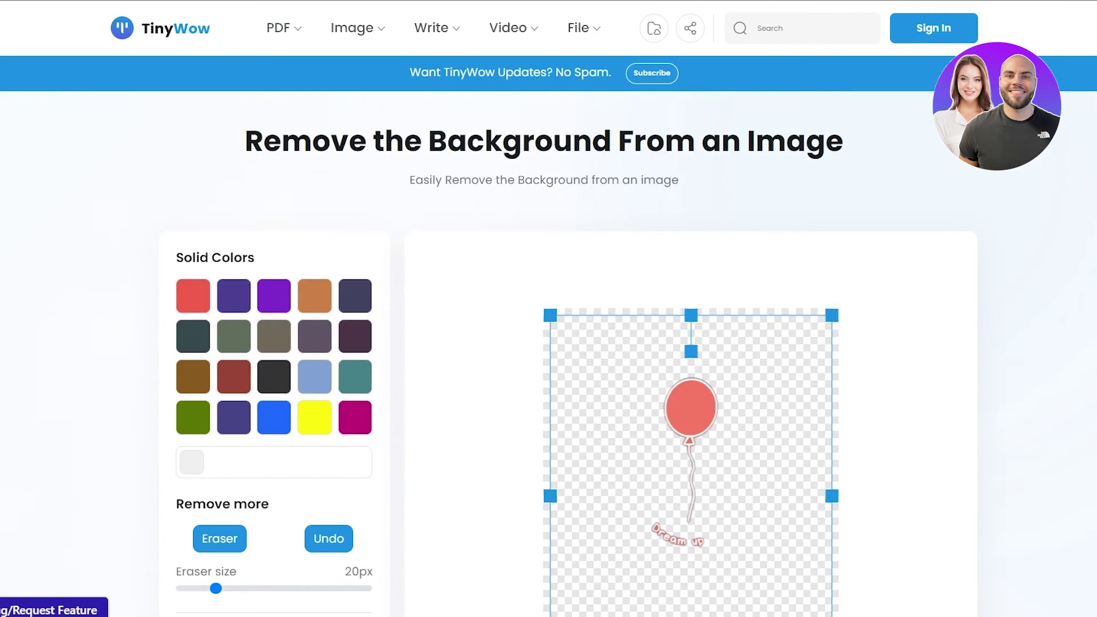
pyautogui.scroll(-4, 416, 153)
pyautogui.scroll(2, 689, 139)
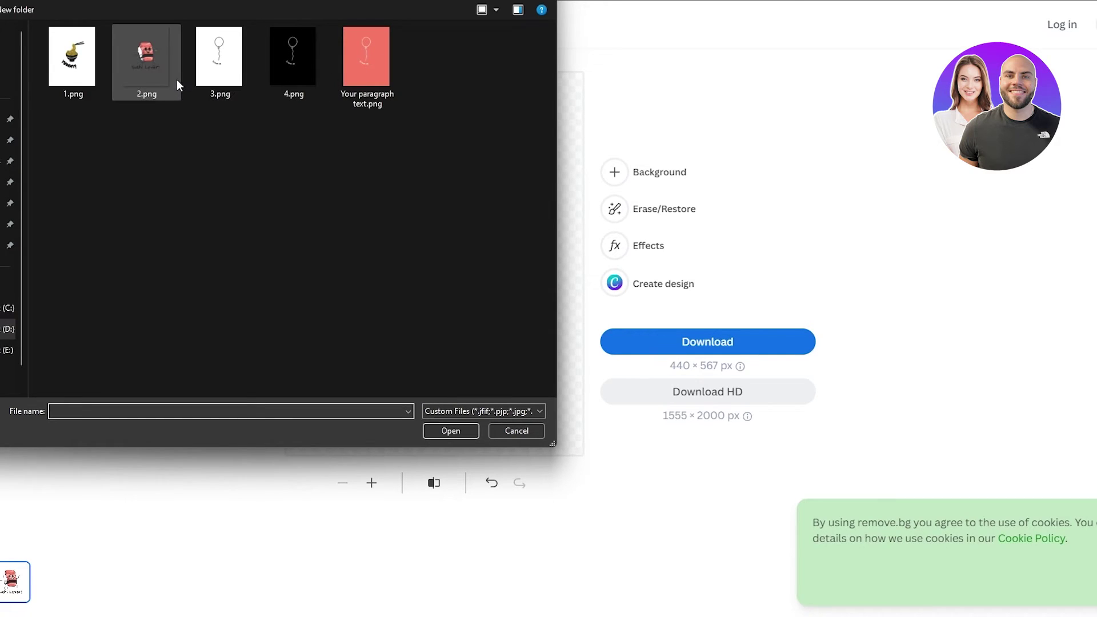
# Upload 3.png and save the balloon cut-out as 3.png.
pyautogui.doubleClick(219, 60)
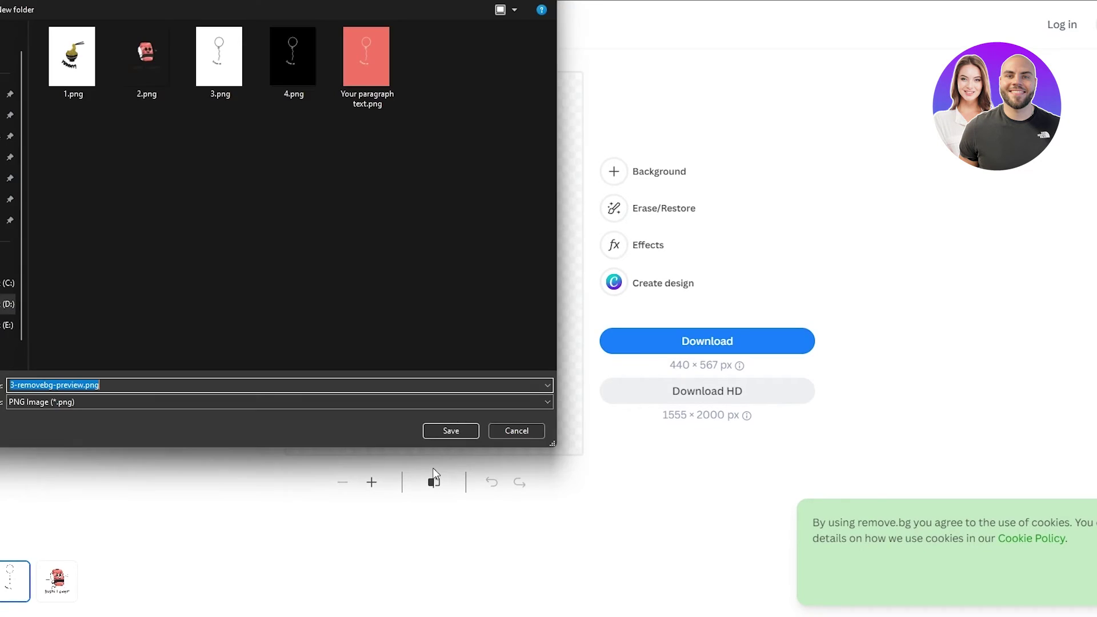
pyautogui.click(219, 56)
pyautogui.click(452, 430)
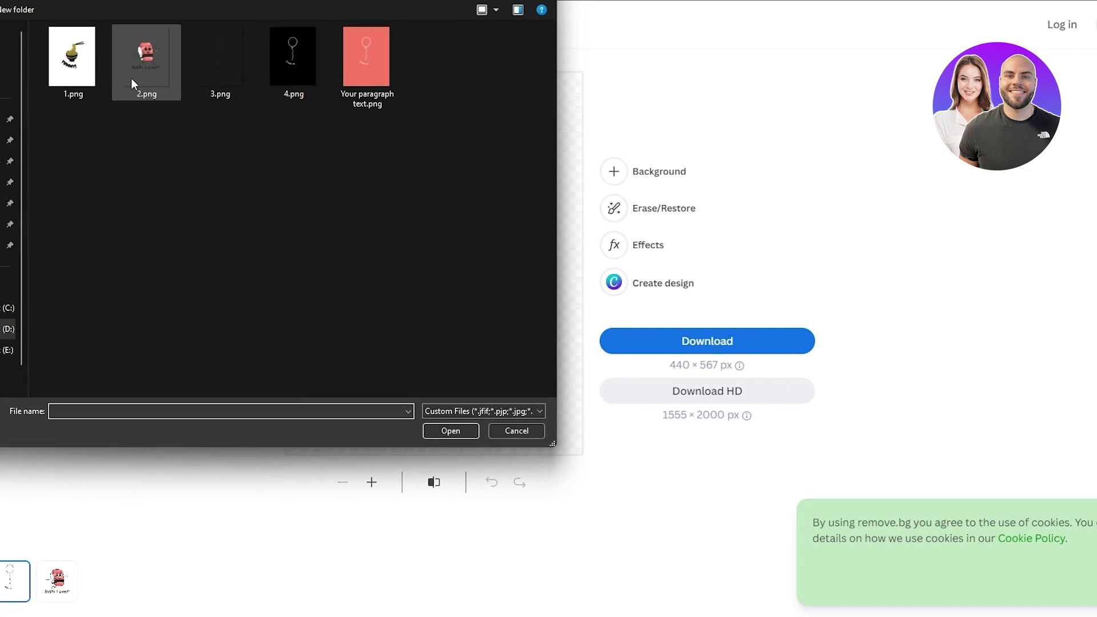
# Upload 1.png and save the YUMMY noodle cut-out over the existing 1.png.
pyautogui.click(71, 56)
pyautogui.click(451, 431)
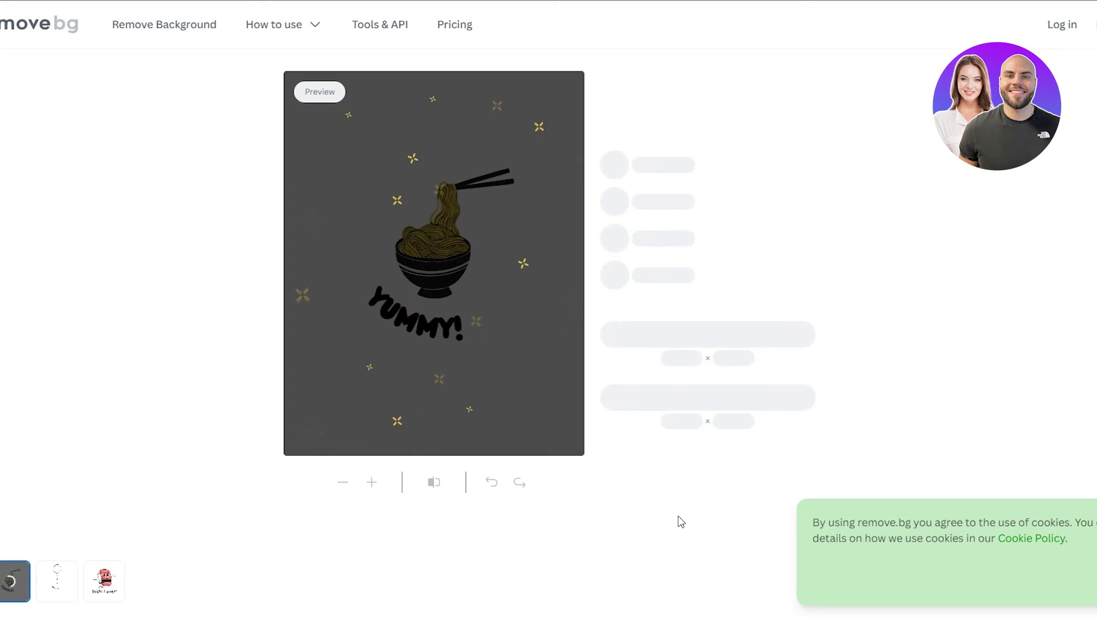
pyautogui.click(702, 346)
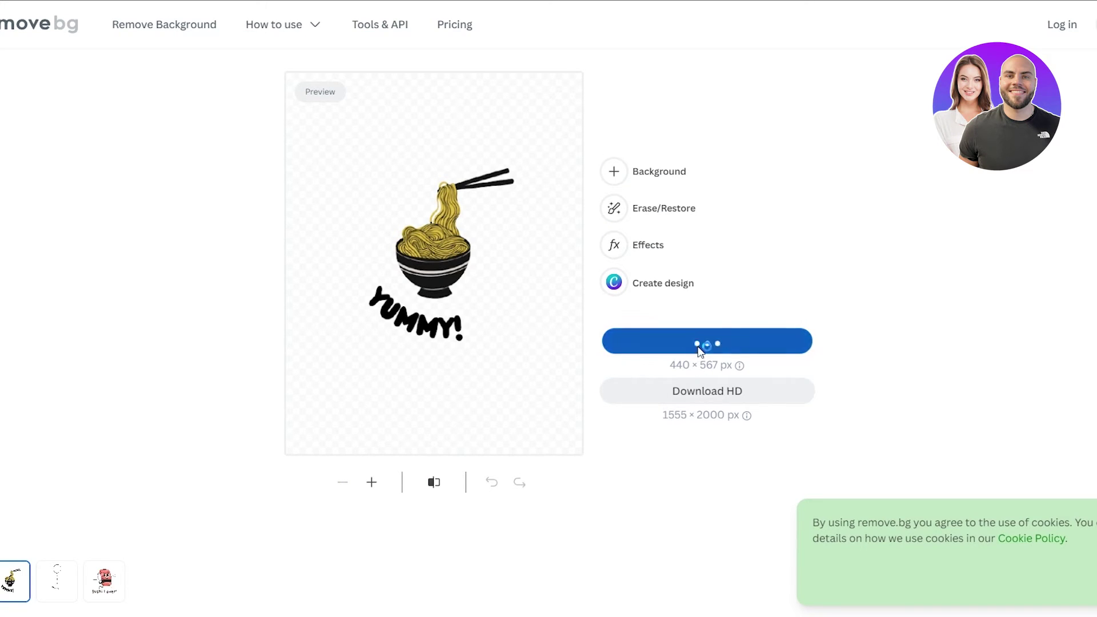
pyautogui.click(451, 430)
pyautogui.click(563, 288)
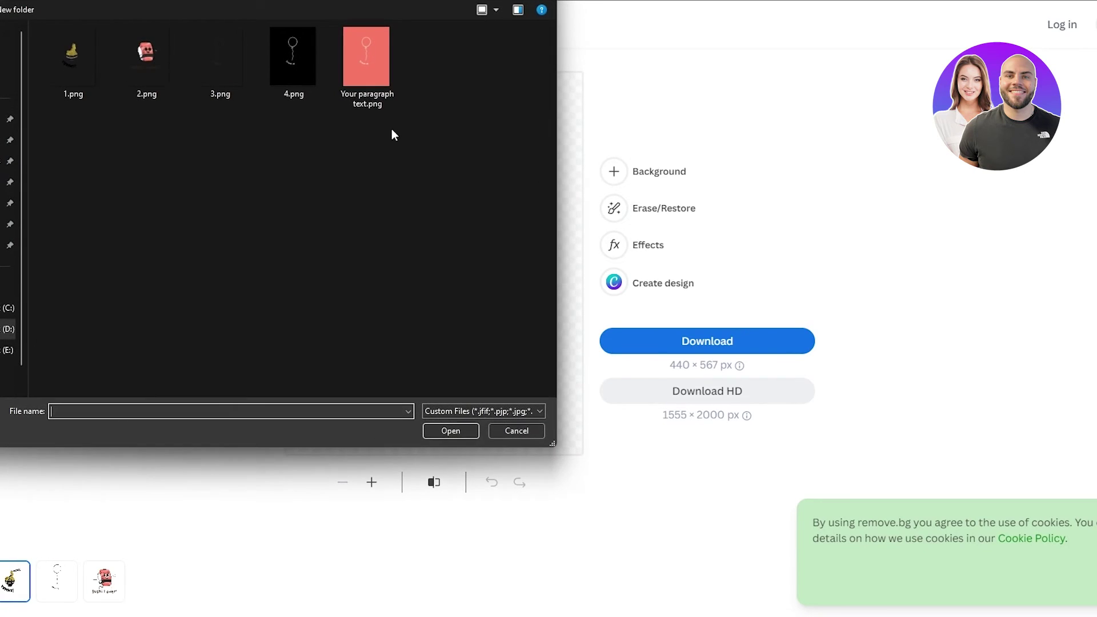
# Upload Your paragraph text.png for background removal and inspect the balloon preview.
pyautogui.click(382, 95)
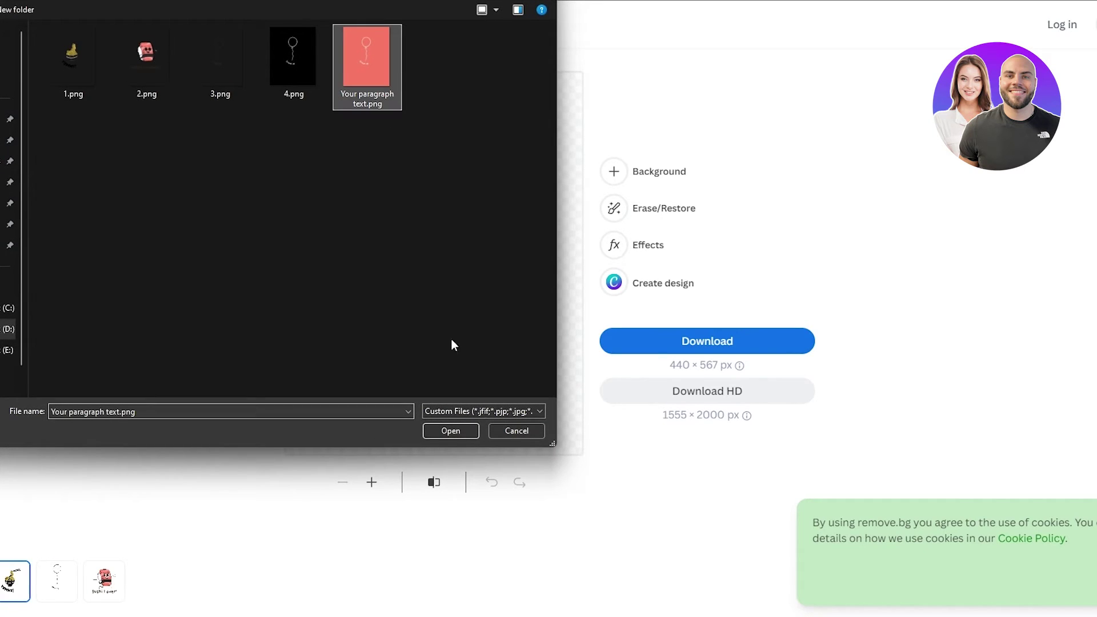
pyautogui.click(451, 433)
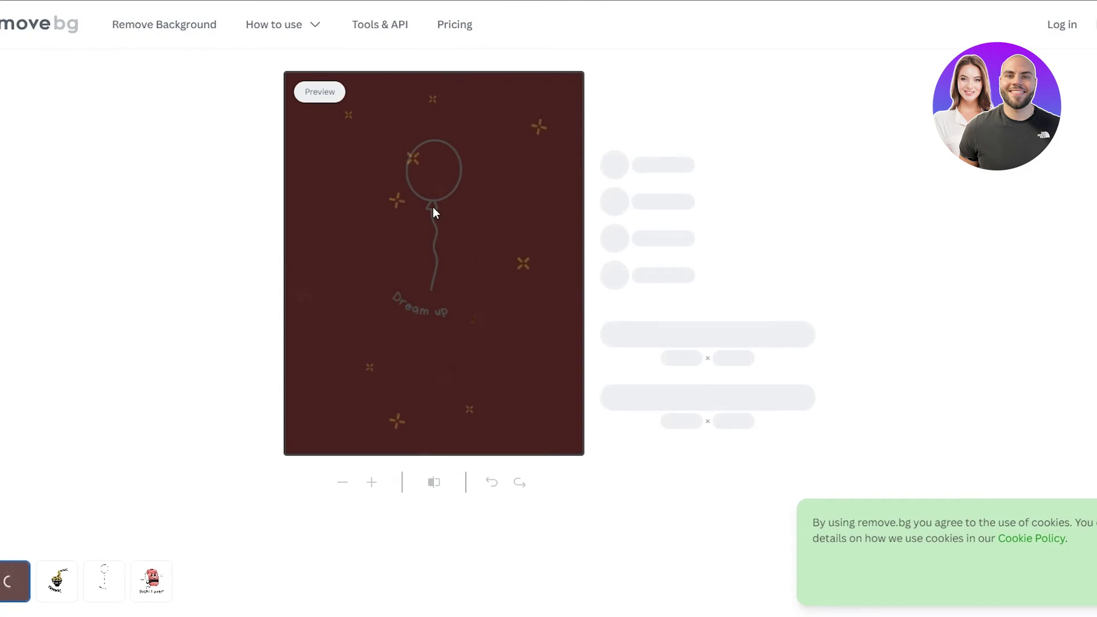
pyautogui.click(372, 482)
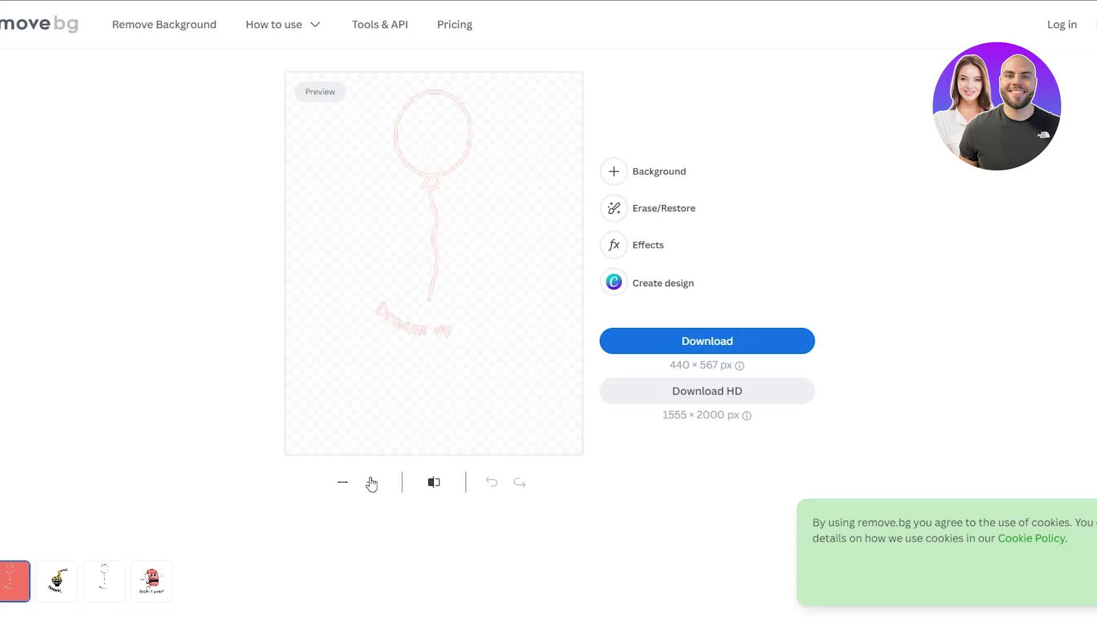
pyautogui.click(342, 484)
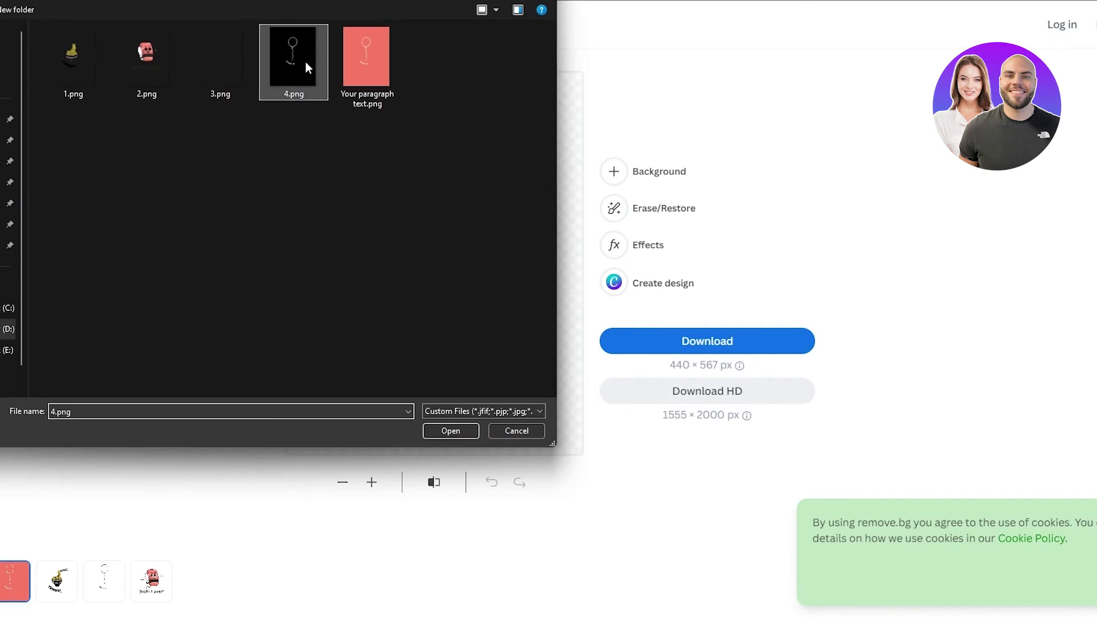
# Upload another image and save its cut-out as 4.png, replacing the old file.
pyautogui.doubleClick(305, 62)
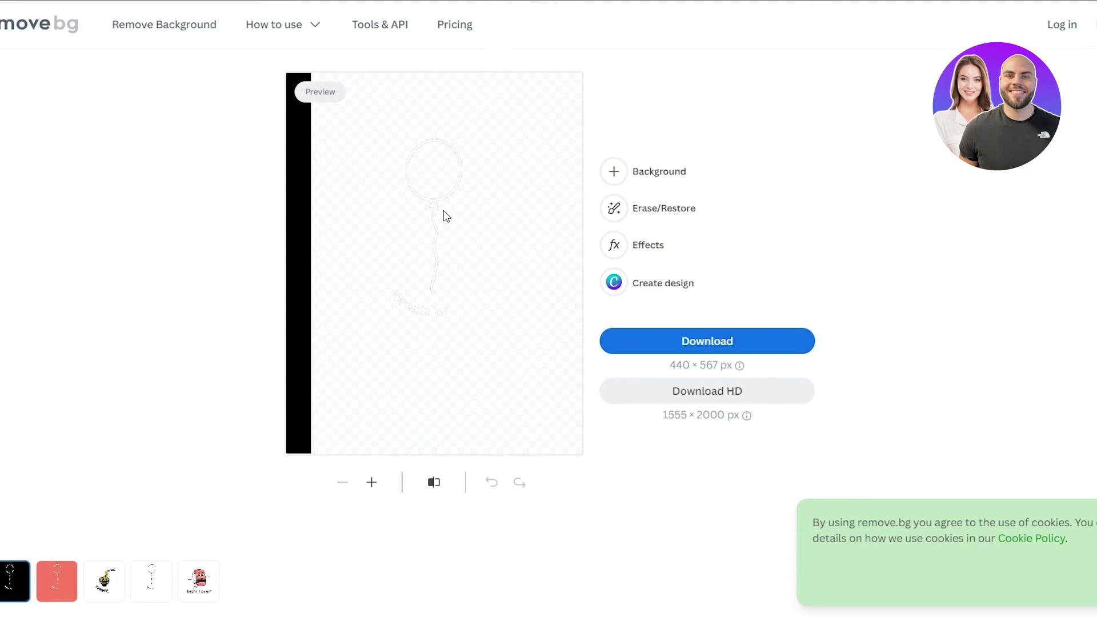
pyautogui.click(657, 338)
pyautogui.click(298, 73)
pyautogui.click(451, 430)
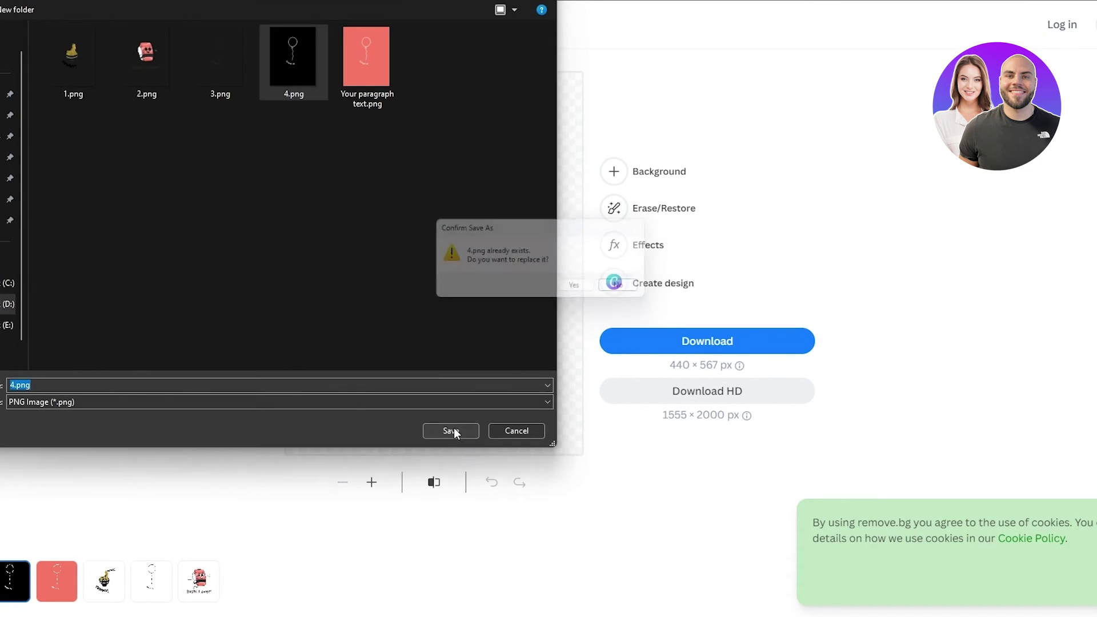
pyautogui.click(580, 289)
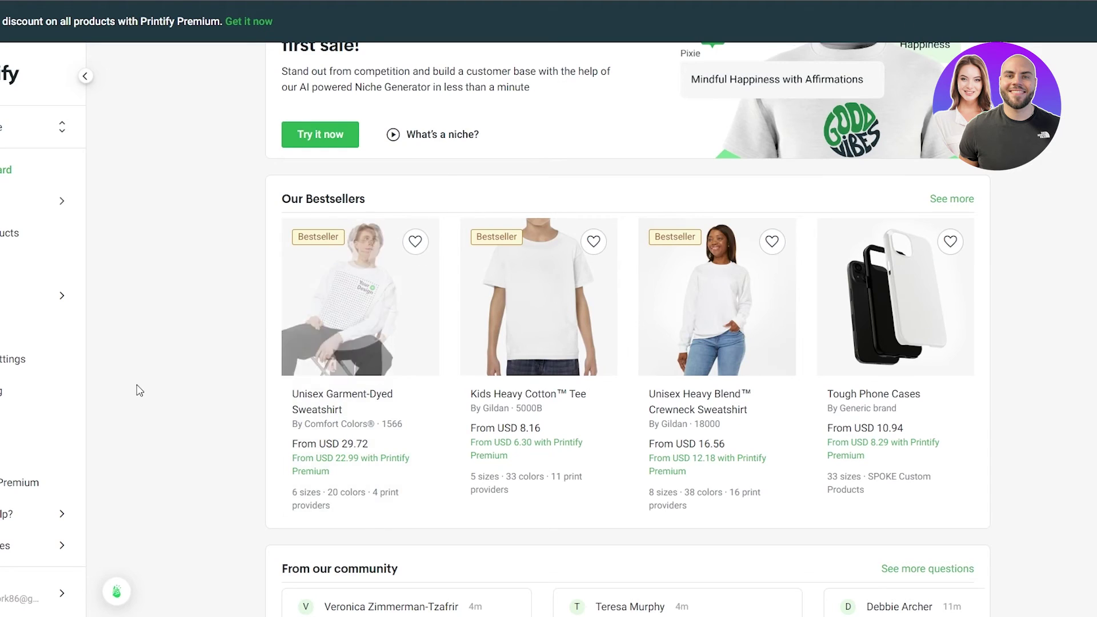
# Go to My Products, where the Red Dragon T-Shirt shows a Publishing error.
pyautogui.scroll(-3, 135, 388)
pyautogui.scroll(3, 780, 352)
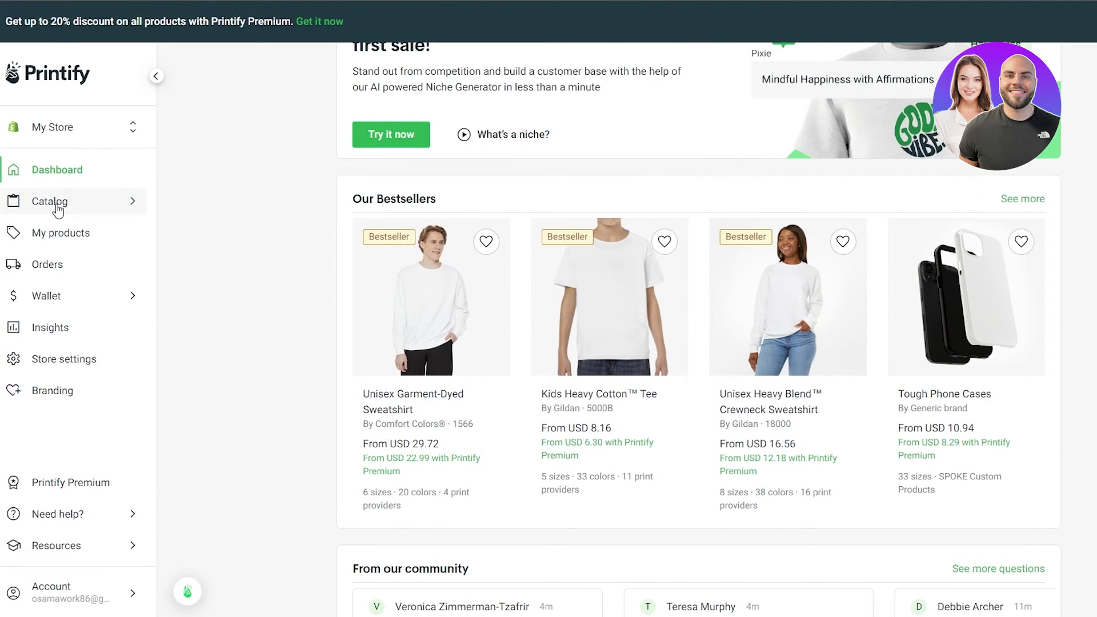
pyautogui.click(24, 212)
pyautogui.click(58, 228)
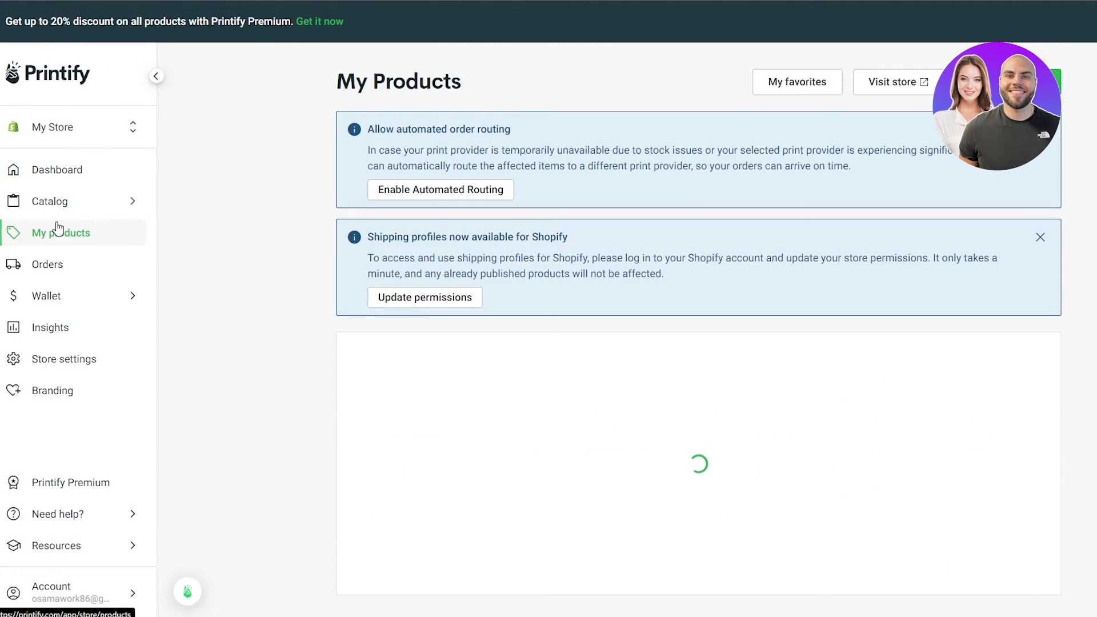
pyautogui.scroll(-5, 576, 301)
pyautogui.scroll(5, 499, 309)
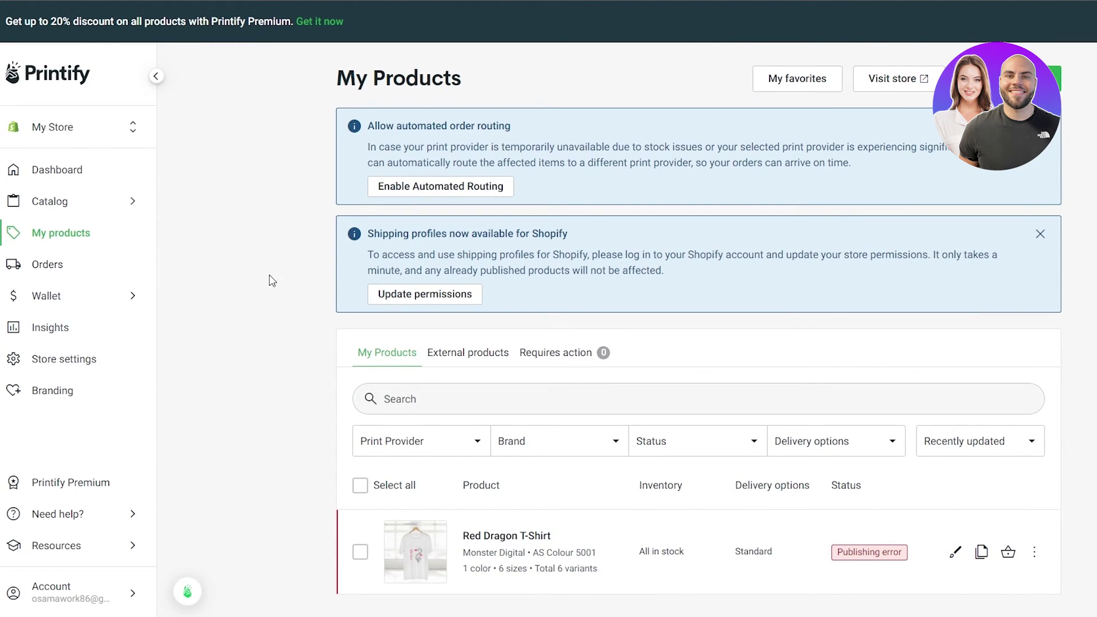
pyautogui.click(63, 364)
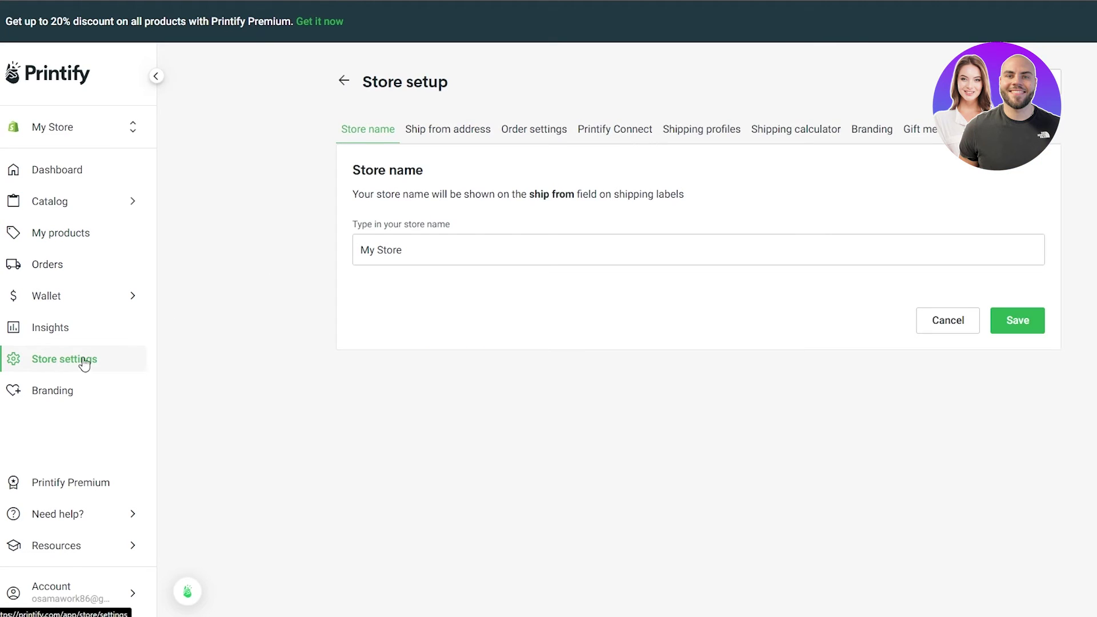
pyautogui.moveTo(686, 248); pyautogui.dragTo(363, 229)
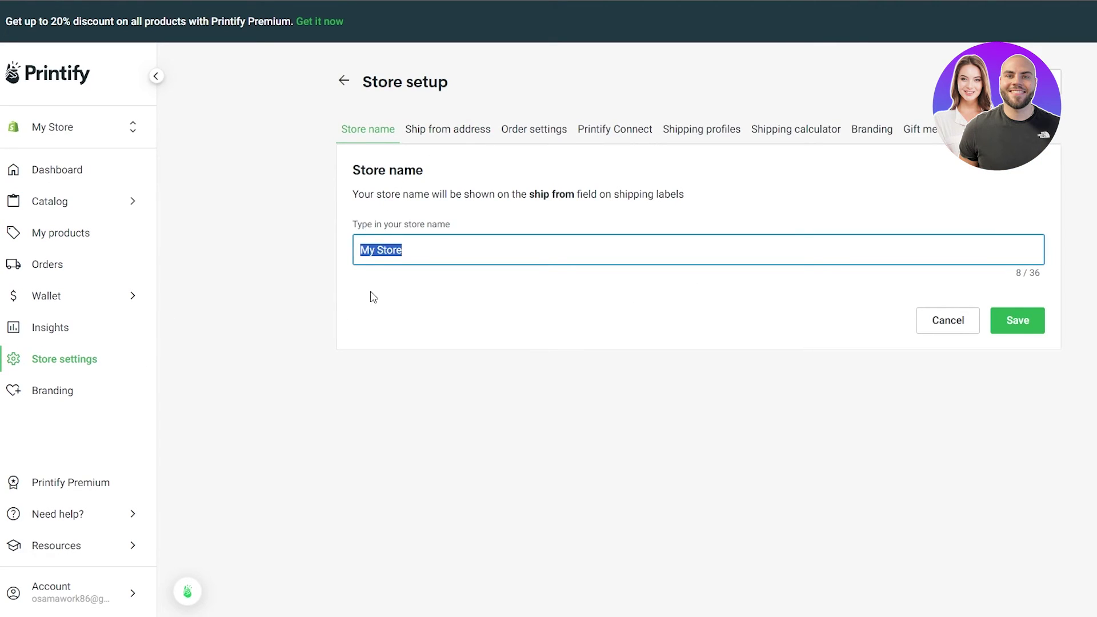
pyautogui.click(443, 135)
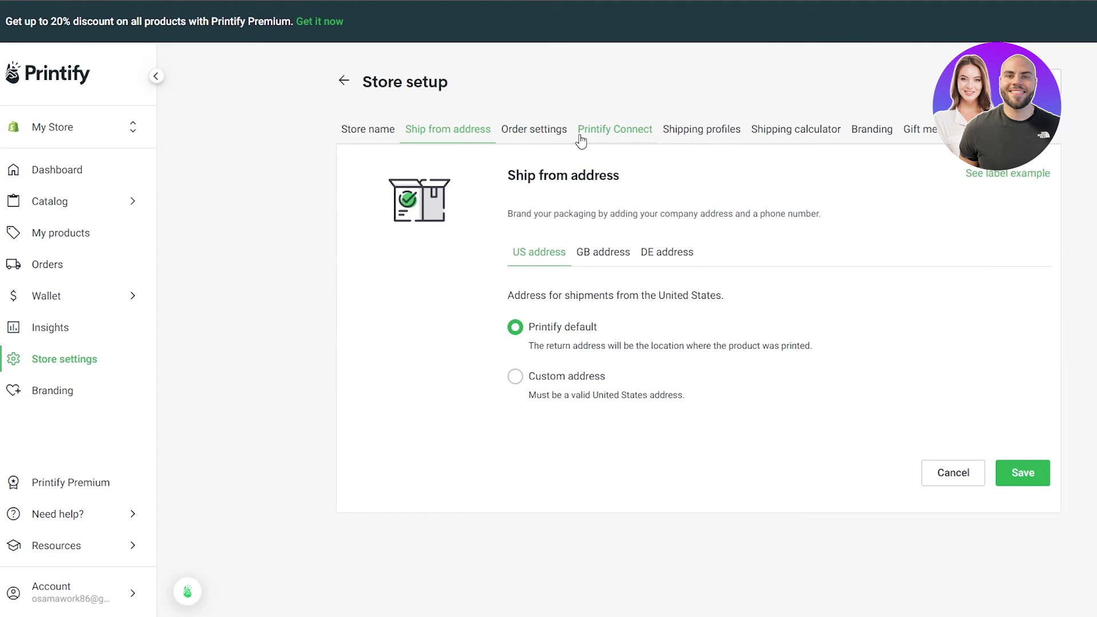
pyautogui.click(531, 137)
pyautogui.click(615, 130)
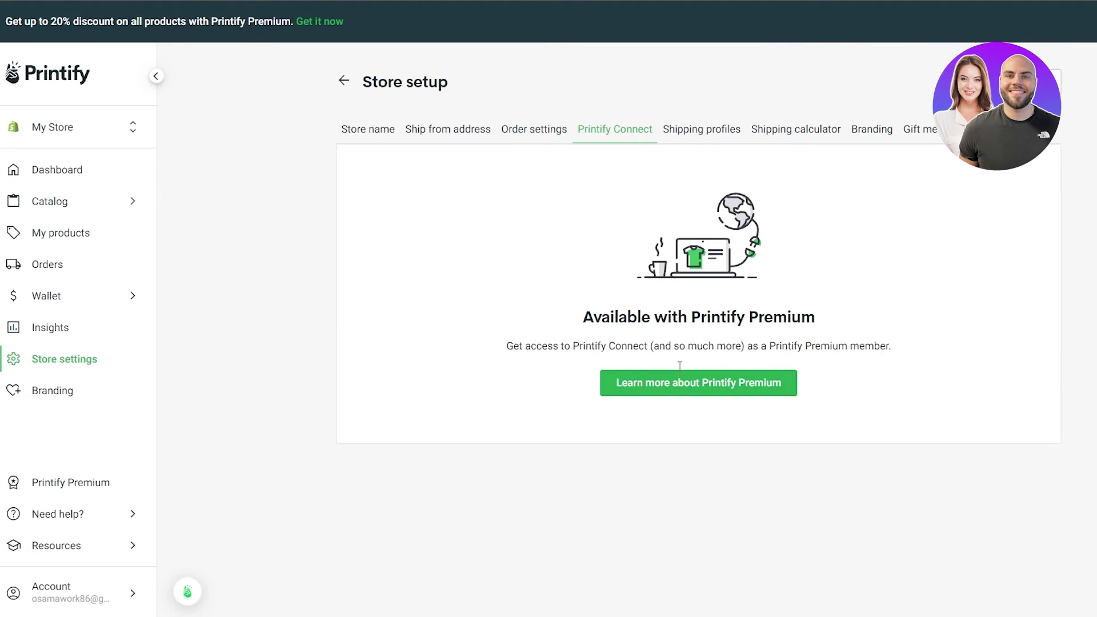
pyautogui.moveTo(614, 318); pyautogui.dragTo(848, 307)
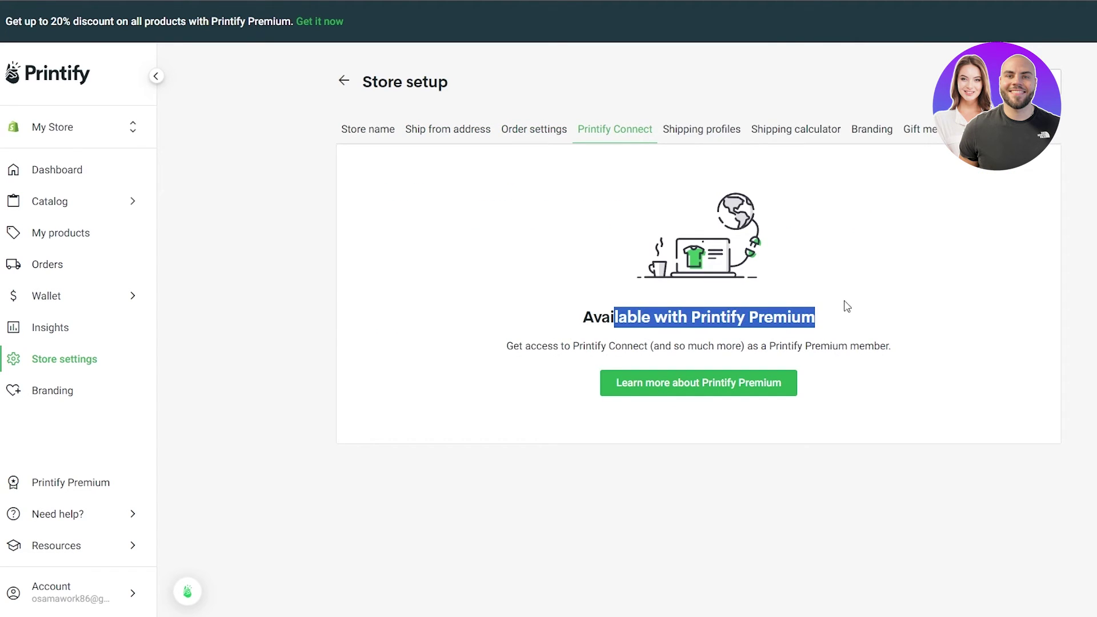
pyautogui.click(714, 138)
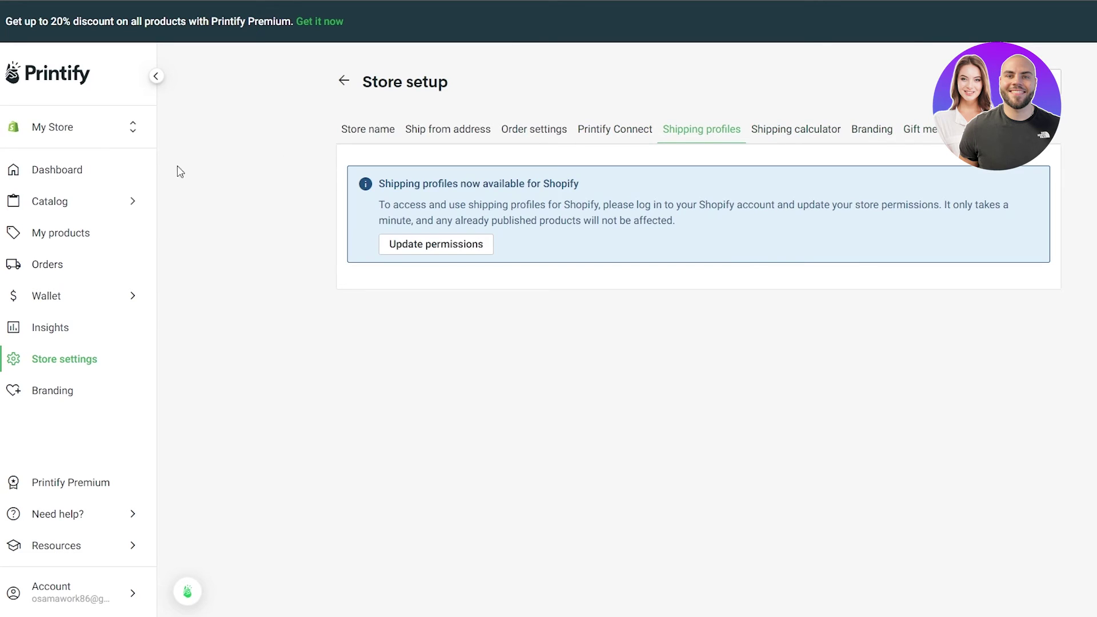
# Delete the Red Dragon T-Shirt from My Products.
pyautogui.click(63, 232)
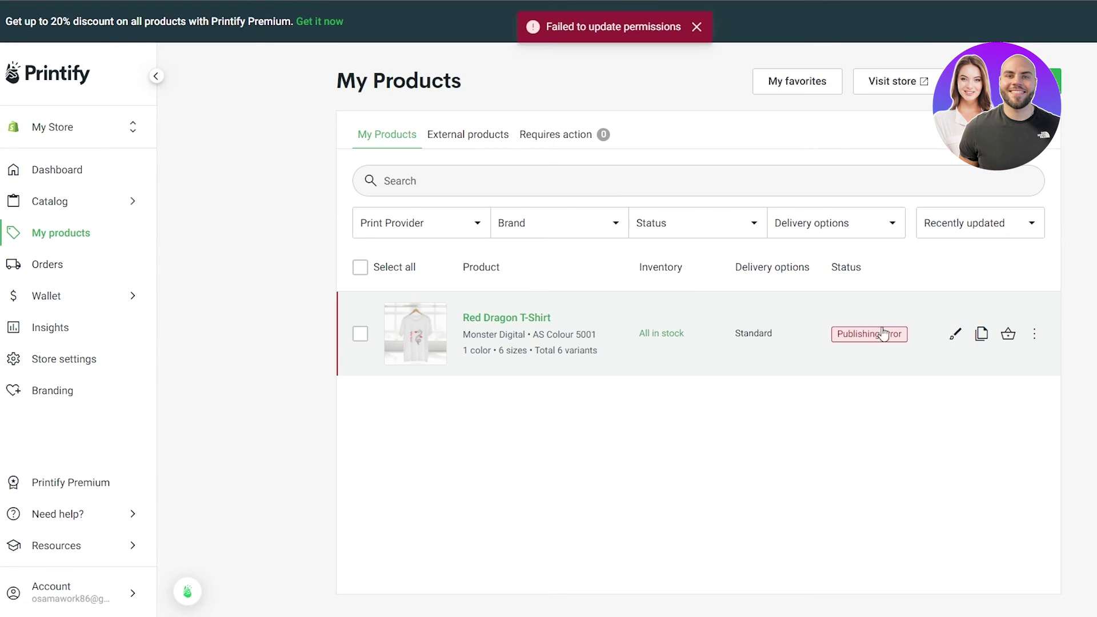
pyautogui.click(1033, 336)
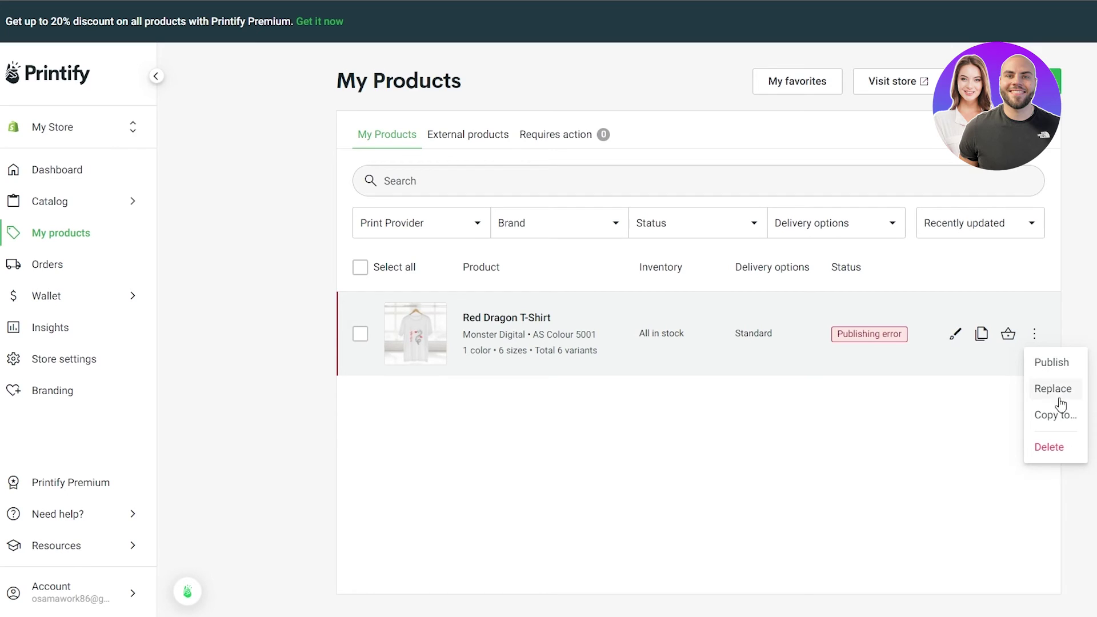
pyautogui.click(1062, 449)
pyautogui.click(745, 364)
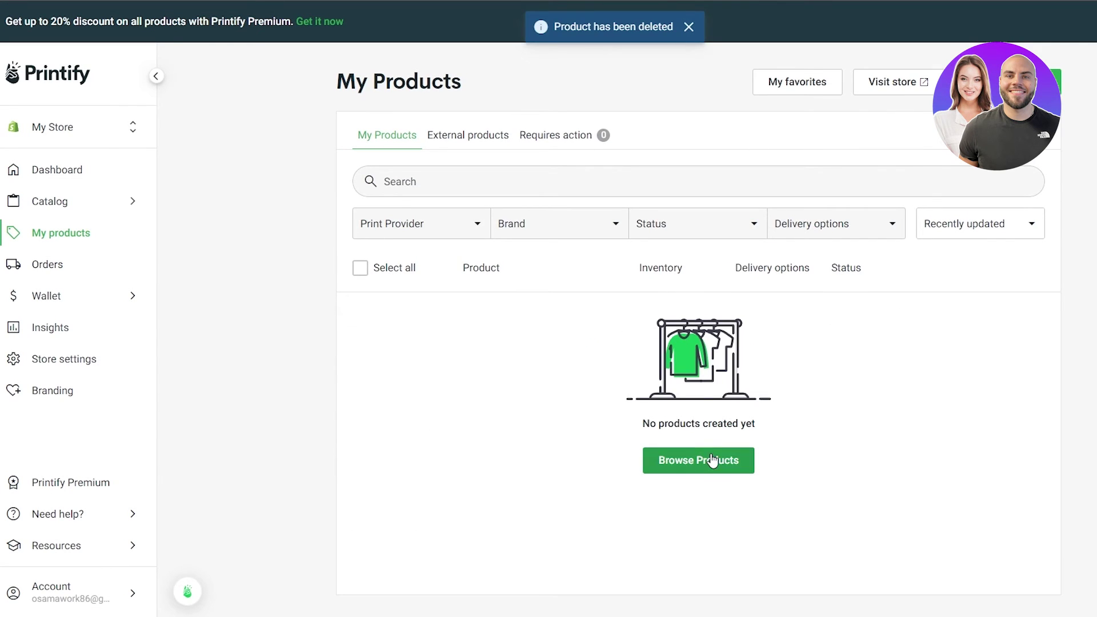
# Browse the Sweatshirts catalog and open the NuBlend Crewneck Sweatshirt product page.
pyautogui.click(710, 460)
pyautogui.scroll(-3, 445, 405)
pyautogui.scroll(2, 441, 397)
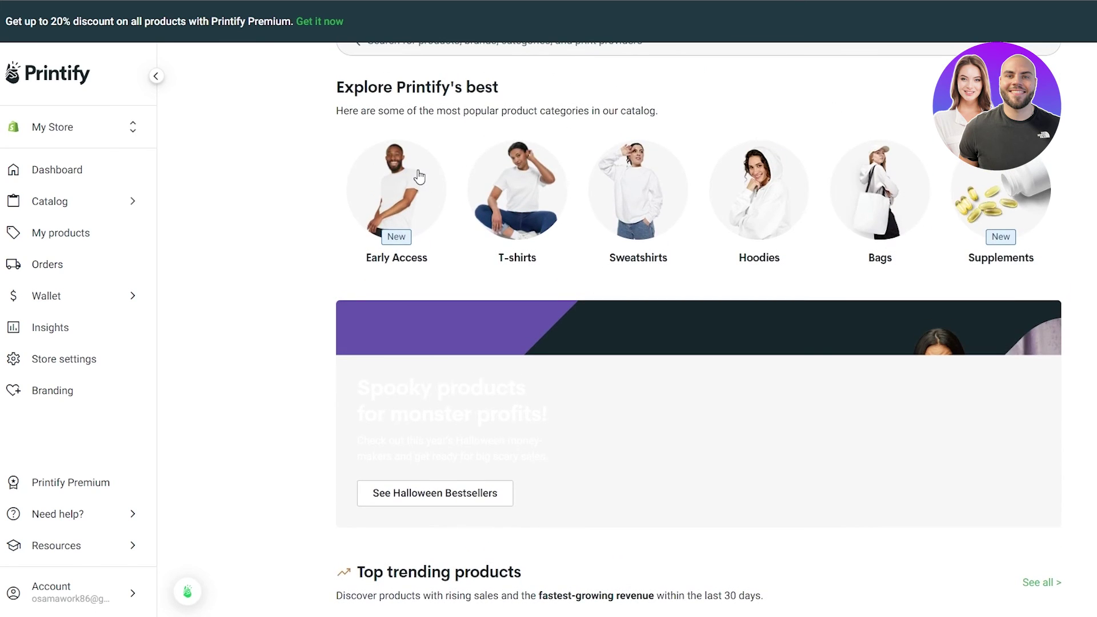
pyautogui.click(583, 228)
pyautogui.scroll(-3, 522, 206)
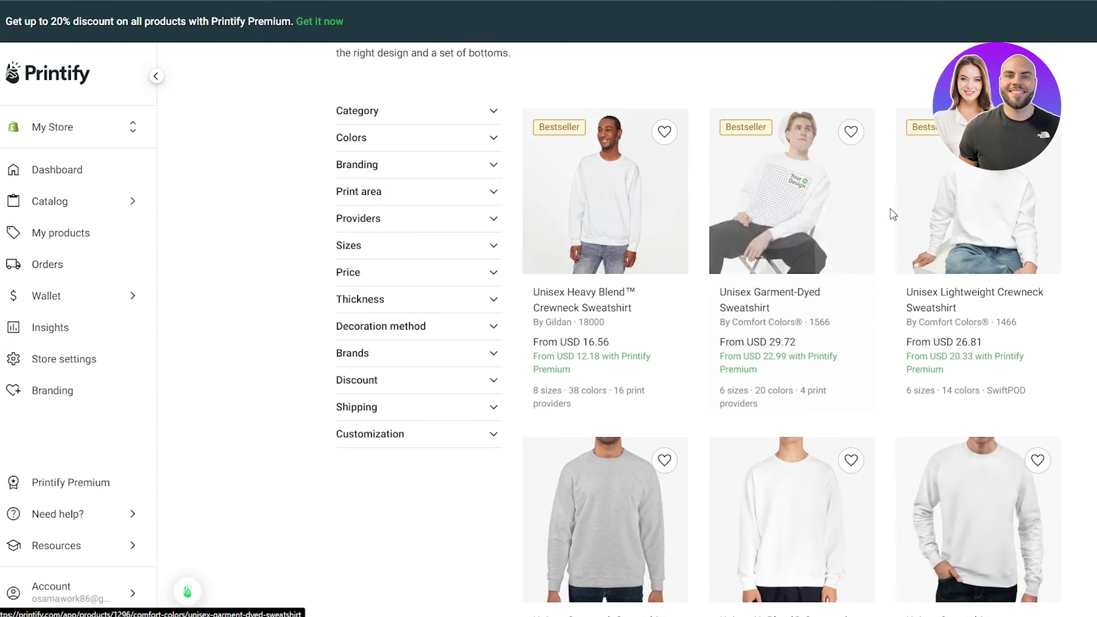
pyautogui.click(640, 241)
pyautogui.hotkey('alt', 'Left')
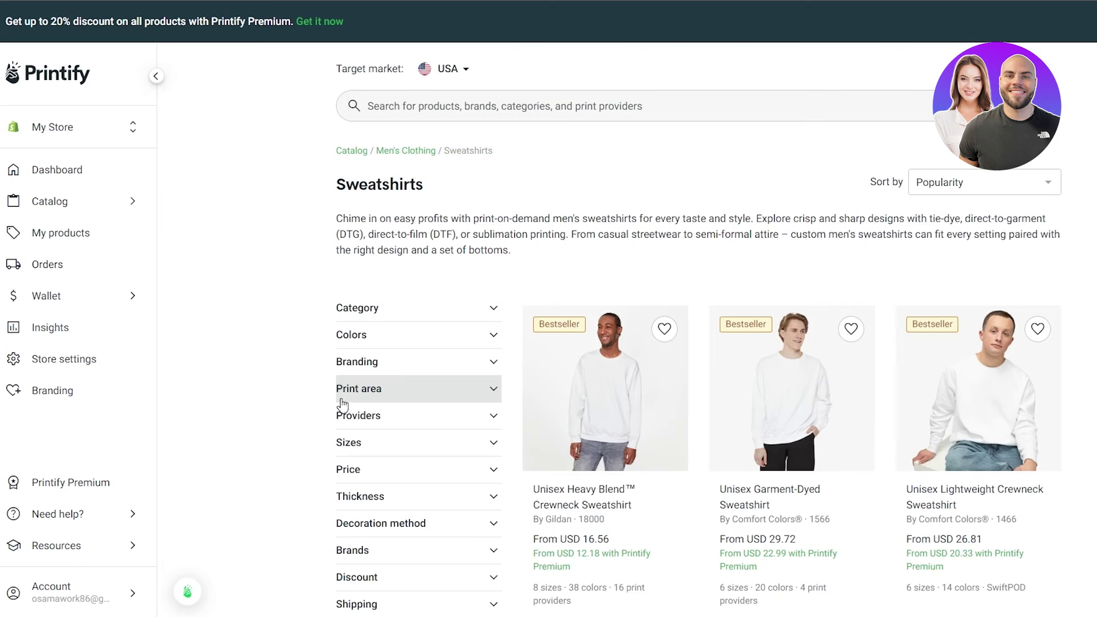
pyautogui.scroll(-4, 830, 248)
pyautogui.scroll(-2, 983, 329)
pyautogui.click(797, 391)
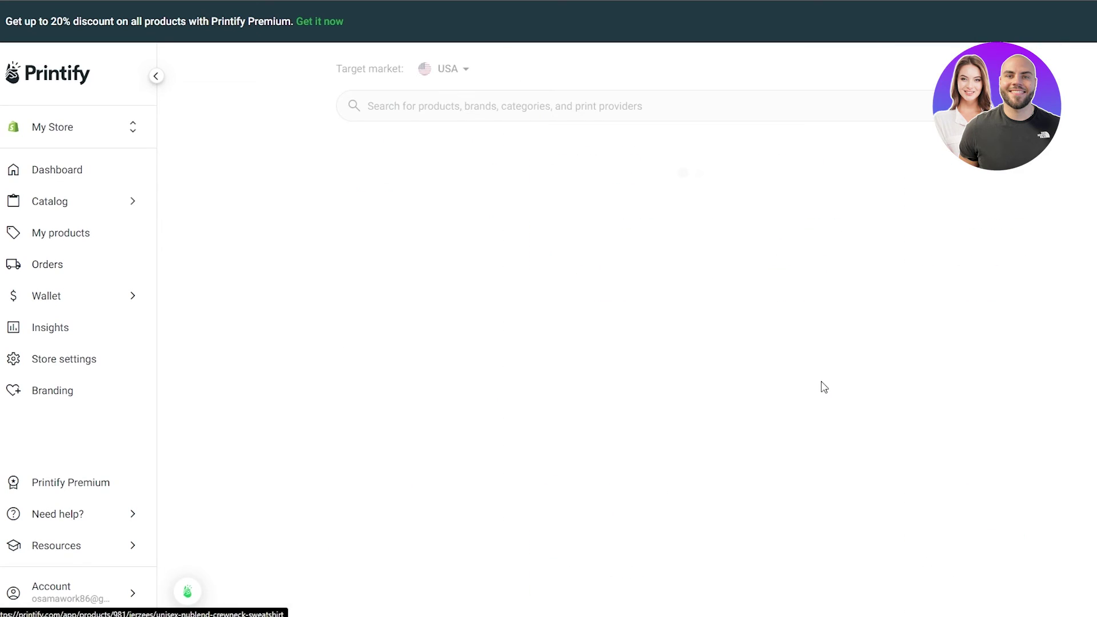
# Start designing the sweatshirt and dismiss the intro tour and help tip.
pyautogui.click(799, 337)
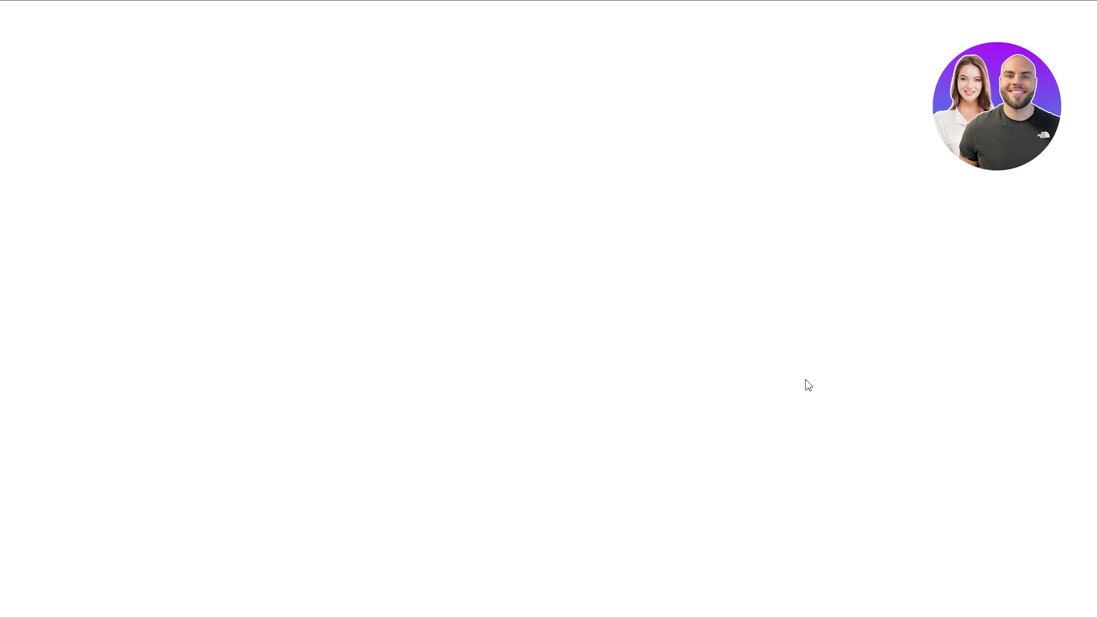
pyautogui.click(581, 344)
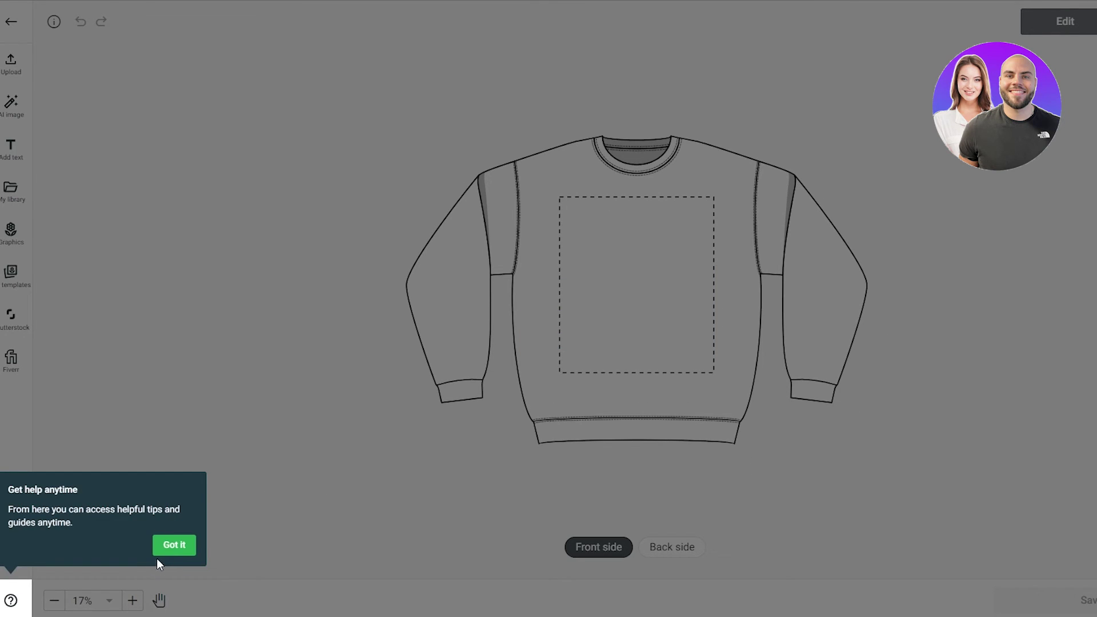
pyautogui.click(173, 546)
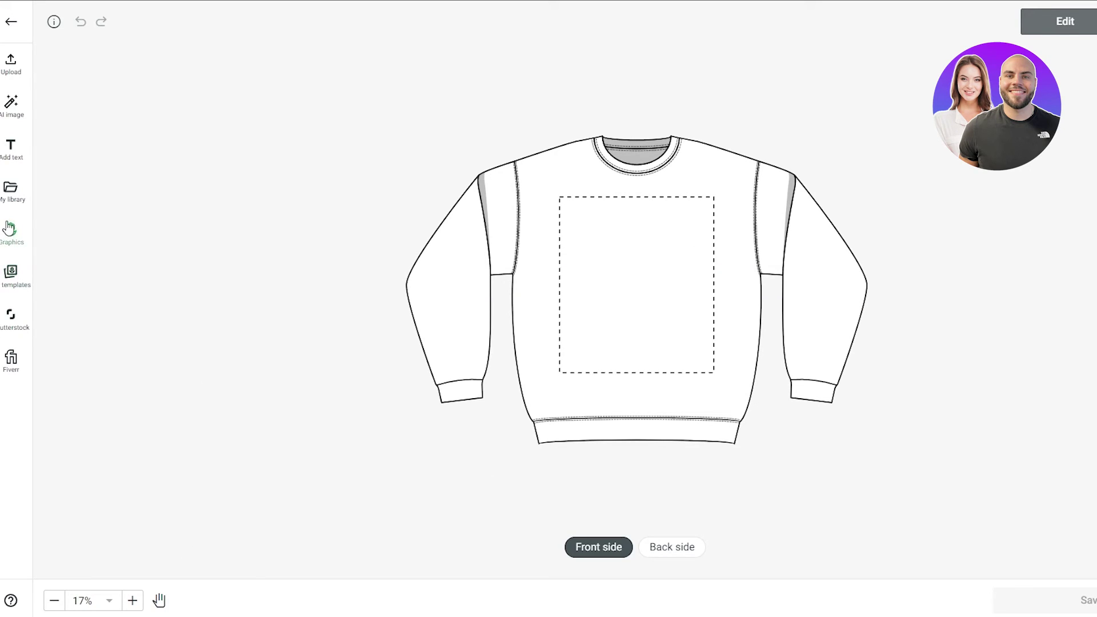
# Place the skull design from My library top-left, enlarge it, and save the product.
pyautogui.click(10, 191)
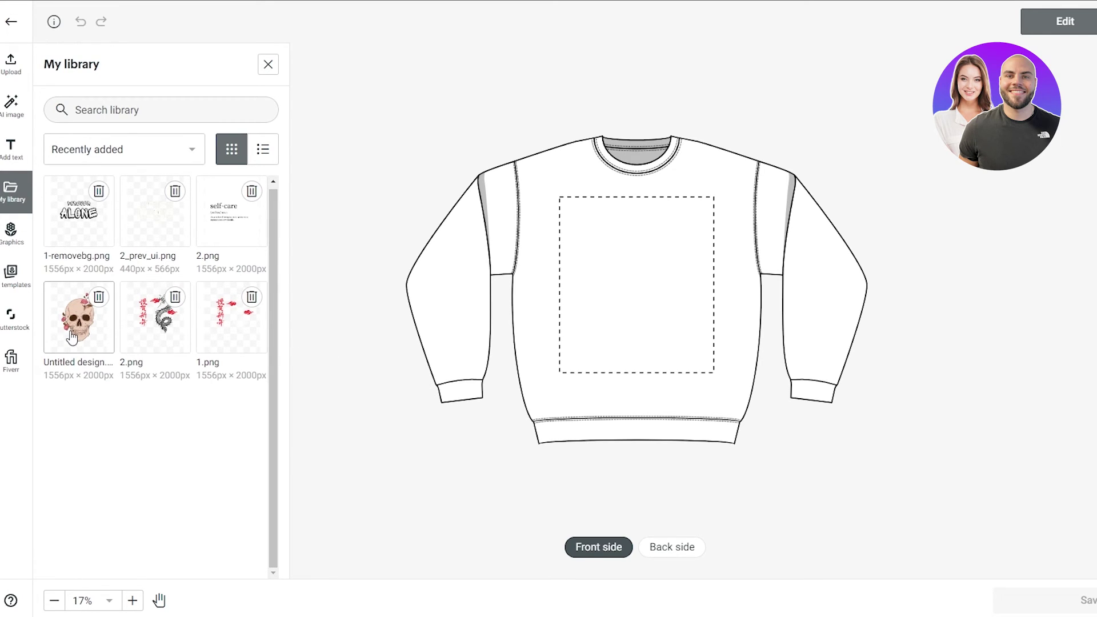
pyautogui.click(90, 349)
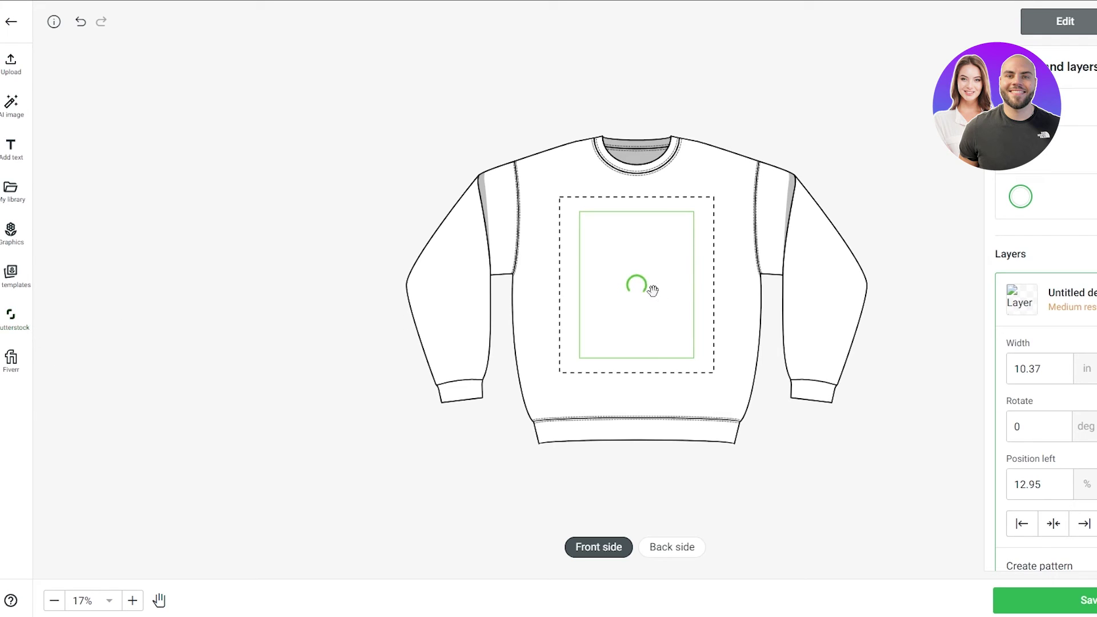
pyautogui.moveTo(518, 317); pyautogui.dragTo(498, 305)
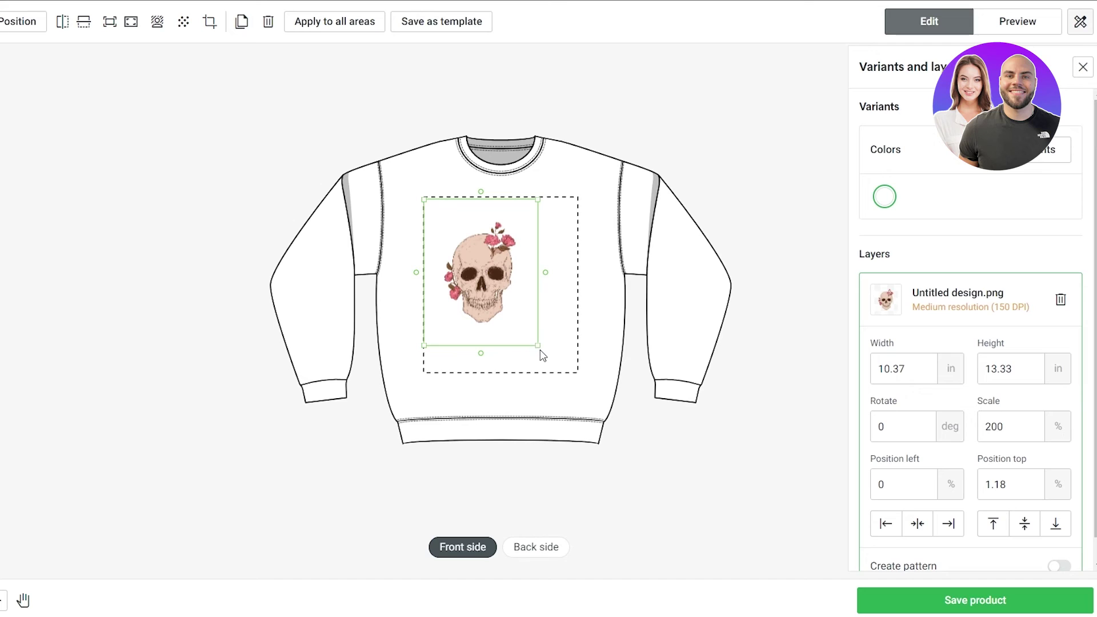
pyautogui.moveTo(538, 347); pyautogui.dragTo(574, 359)
pyautogui.click(676, 380)
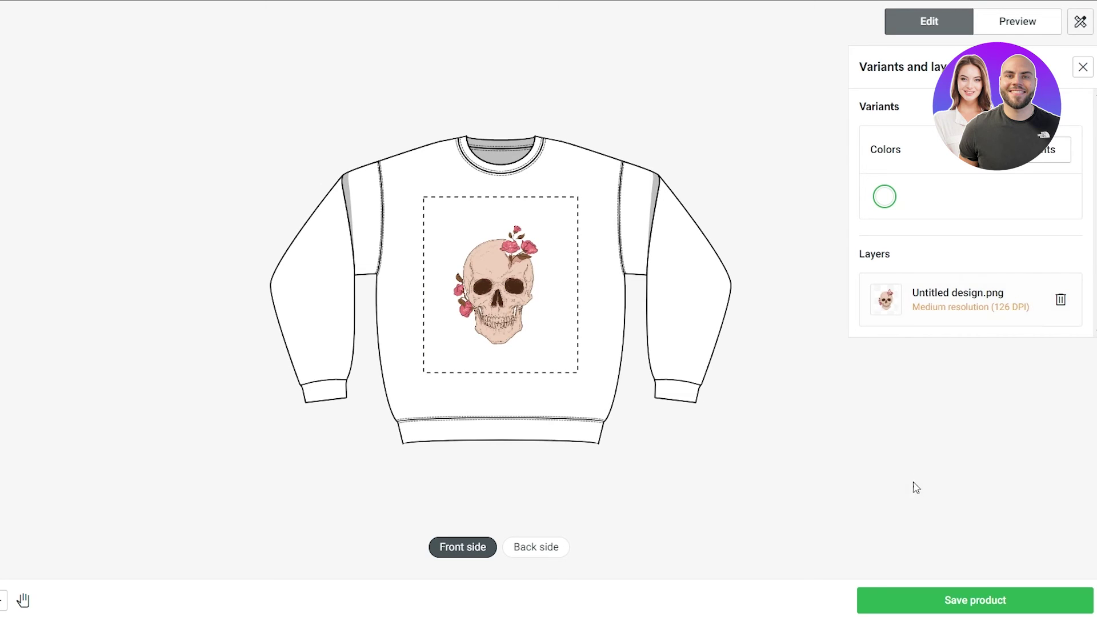
pyautogui.click(944, 608)
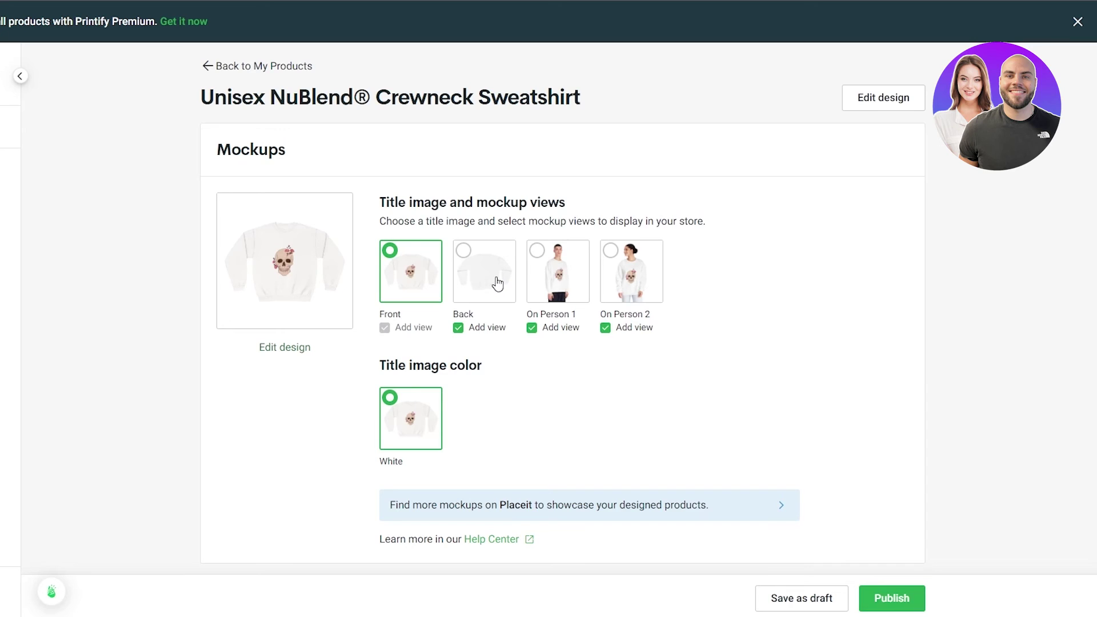
# Choose the On Person 1 mockup as title image and scroll down to Shipping and Pricing.
pyautogui.click(565, 273)
pyautogui.press('Right')
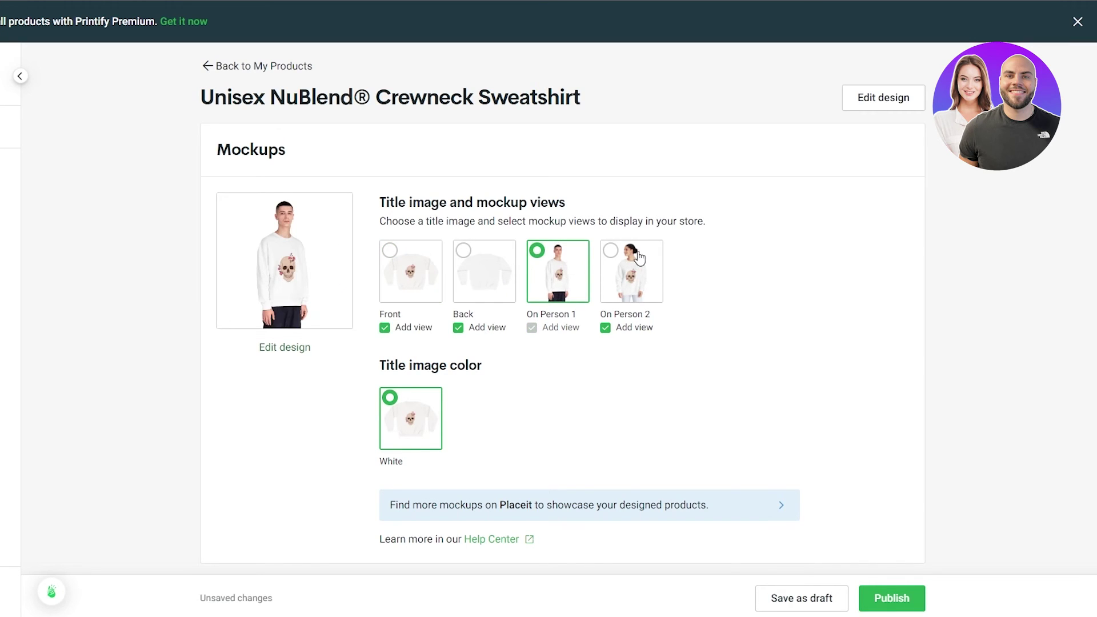
pyautogui.click(581, 258)
pyautogui.scroll(-5, 469, 486)
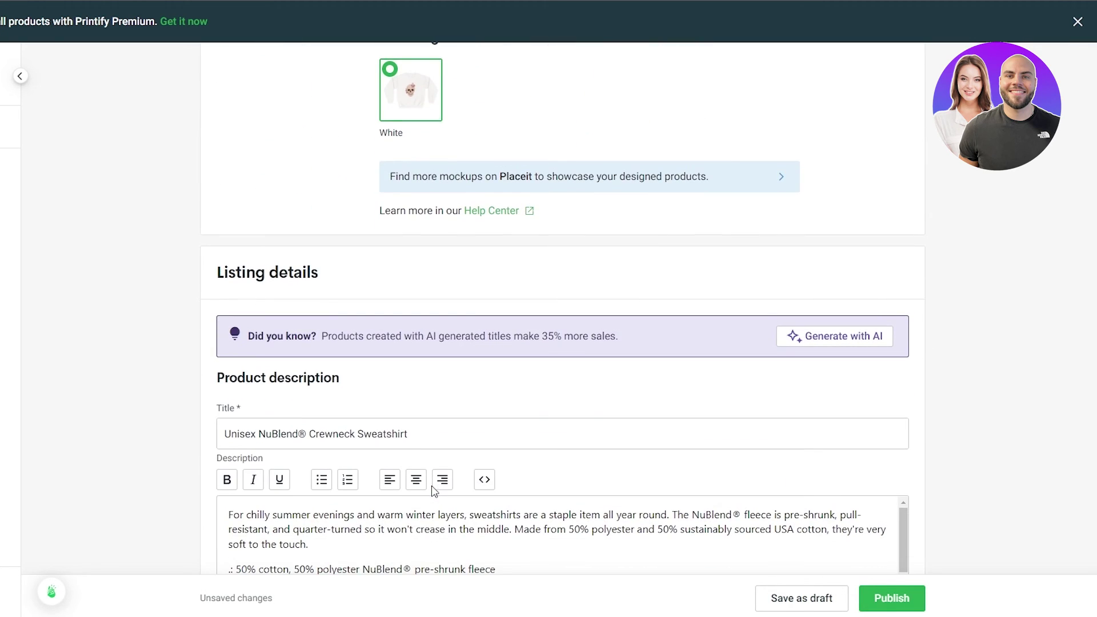
pyautogui.scroll(5, 472, 430)
pyautogui.scroll(-5, 472, 430)
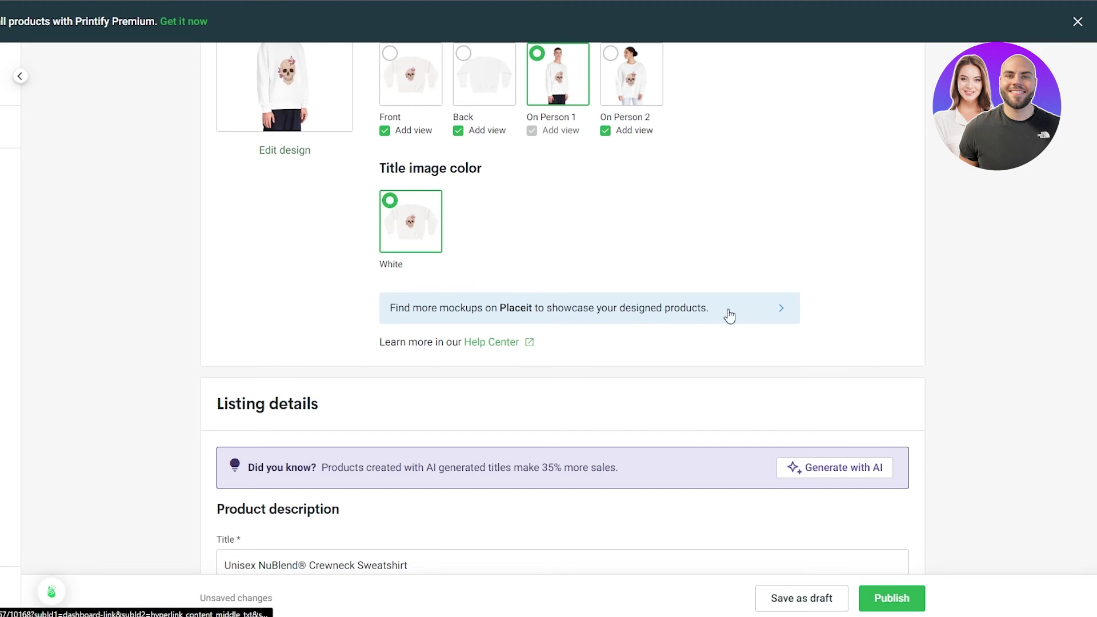
pyautogui.scroll(-4, 475, 328)
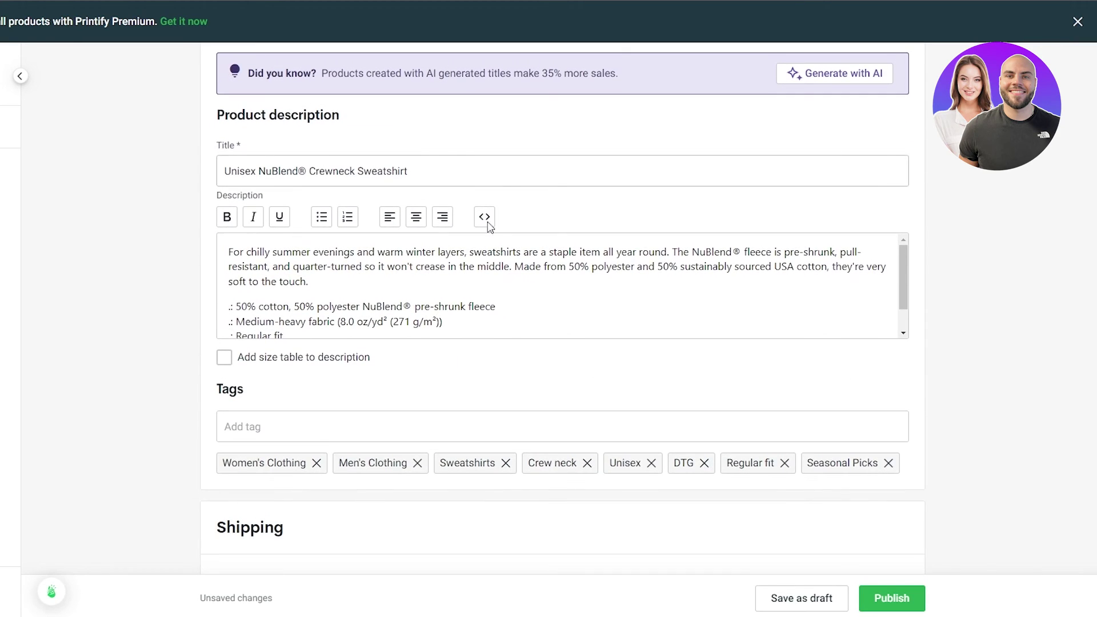
pyautogui.scroll(-1, 335, 281)
pyautogui.scroll(-9, 326, 358)
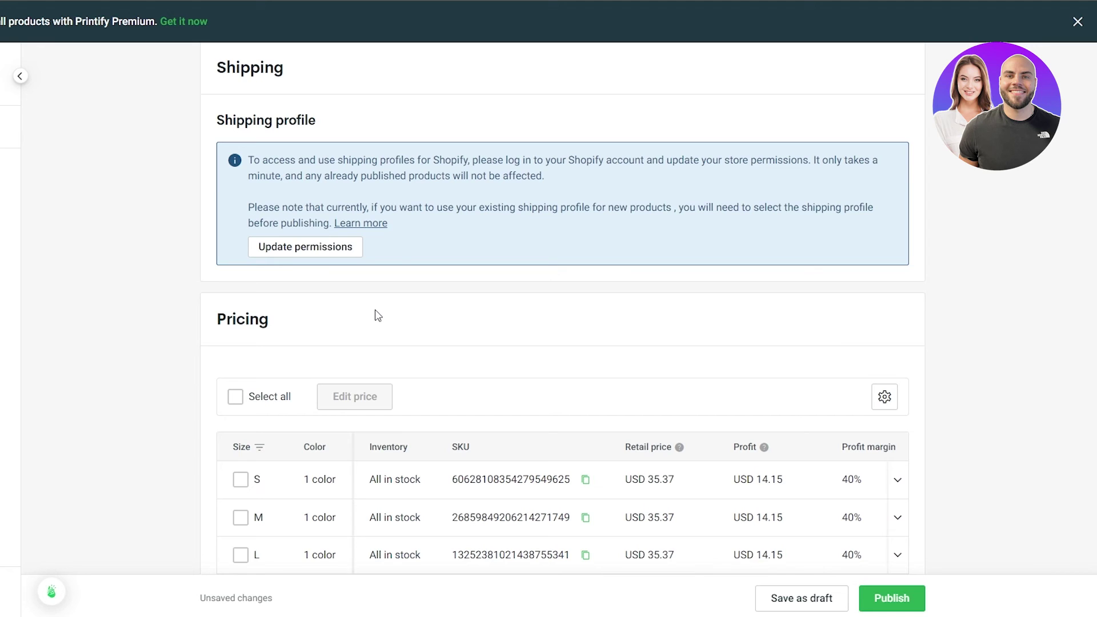
# Tick the S, M, L and XL variants in the pricing table.
pyautogui.scroll(-4, 377, 317)
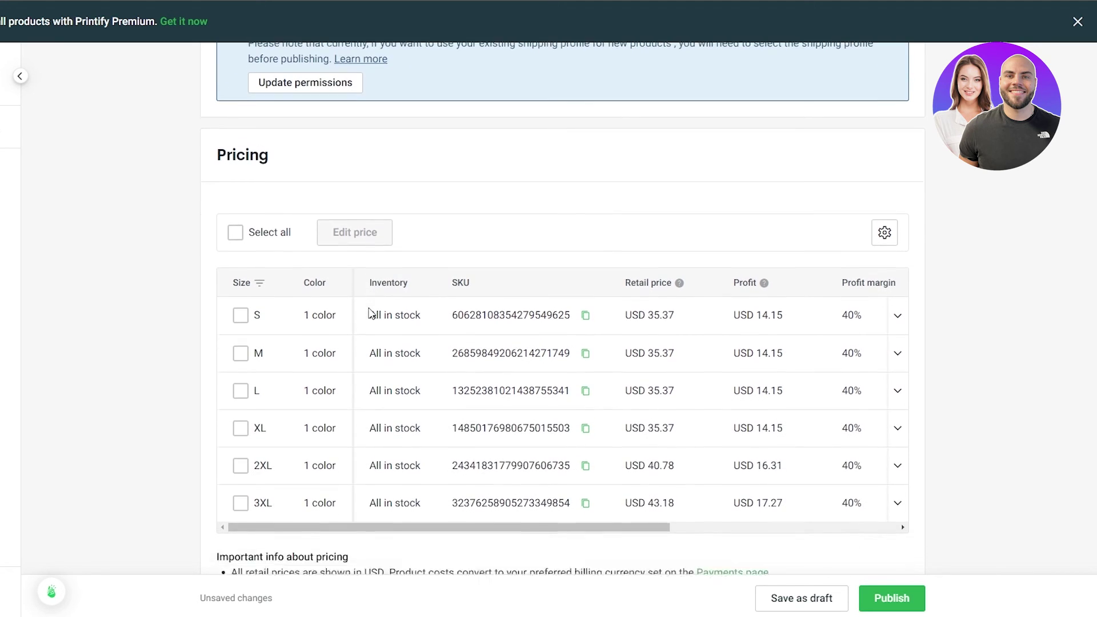
pyautogui.scroll(-3, 328, 416)
pyautogui.scroll(3, 398, 326)
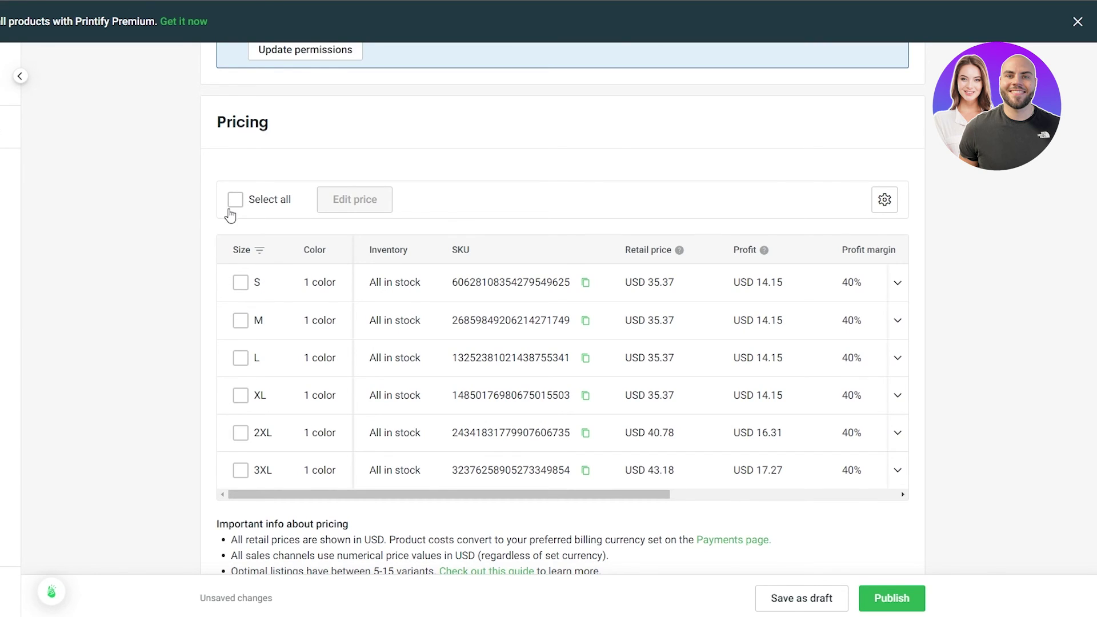
pyautogui.click(241, 282)
pyautogui.click(240, 320)
pyautogui.click(240, 358)
pyautogui.click(241, 395)
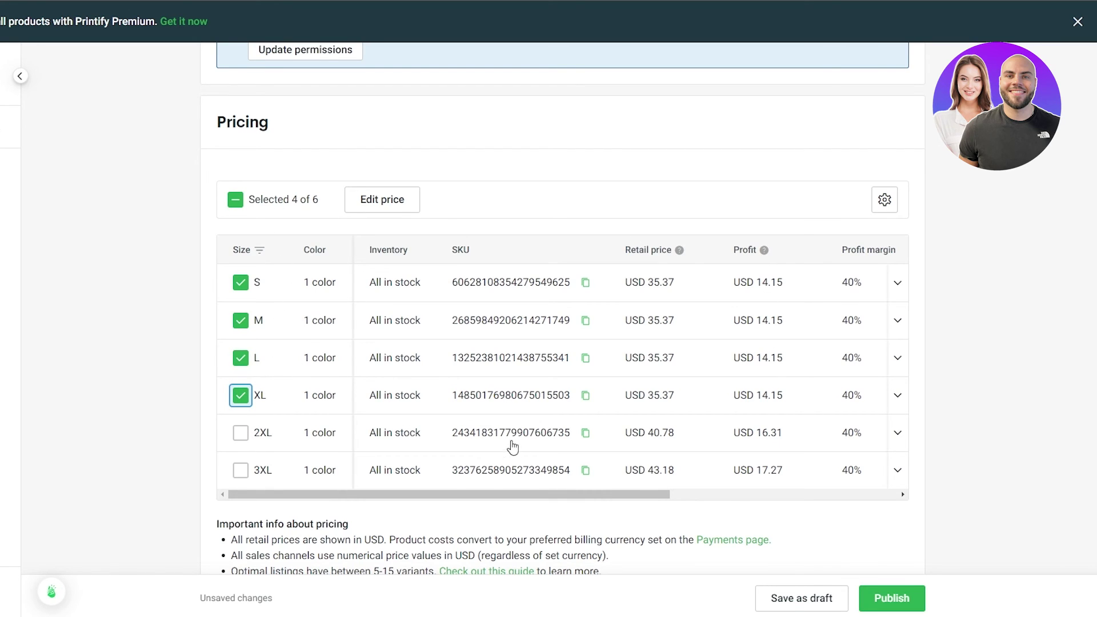
# Open the pricing column options and the Edit price dialog, closing both unchanged.
pyautogui.moveTo(509, 494); pyautogui.dragTo(869, 506)
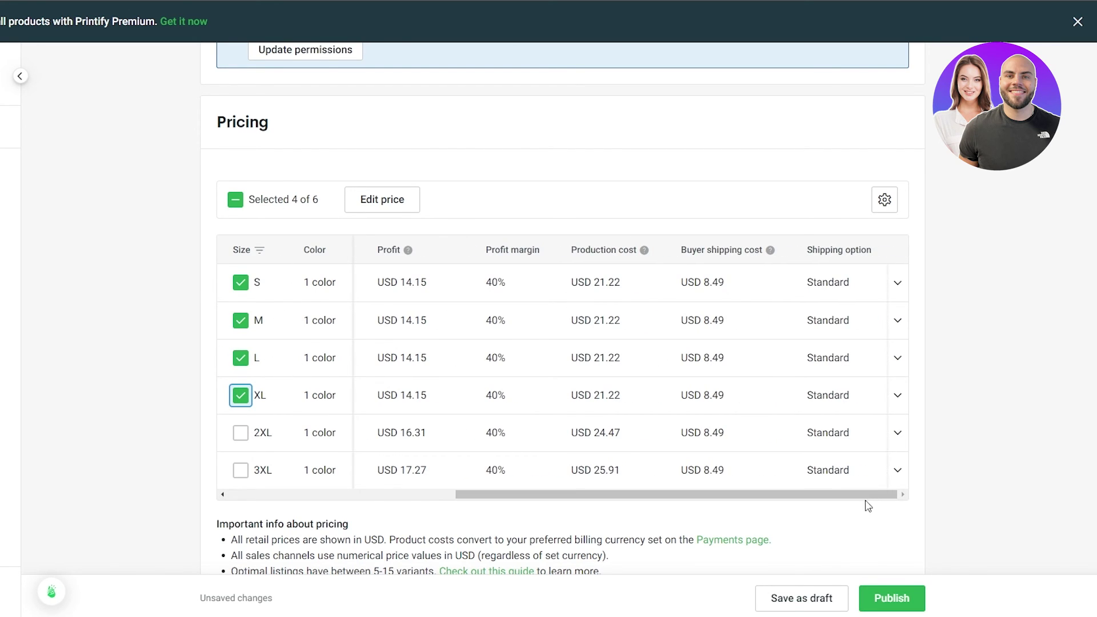
pyautogui.click(891, 210)
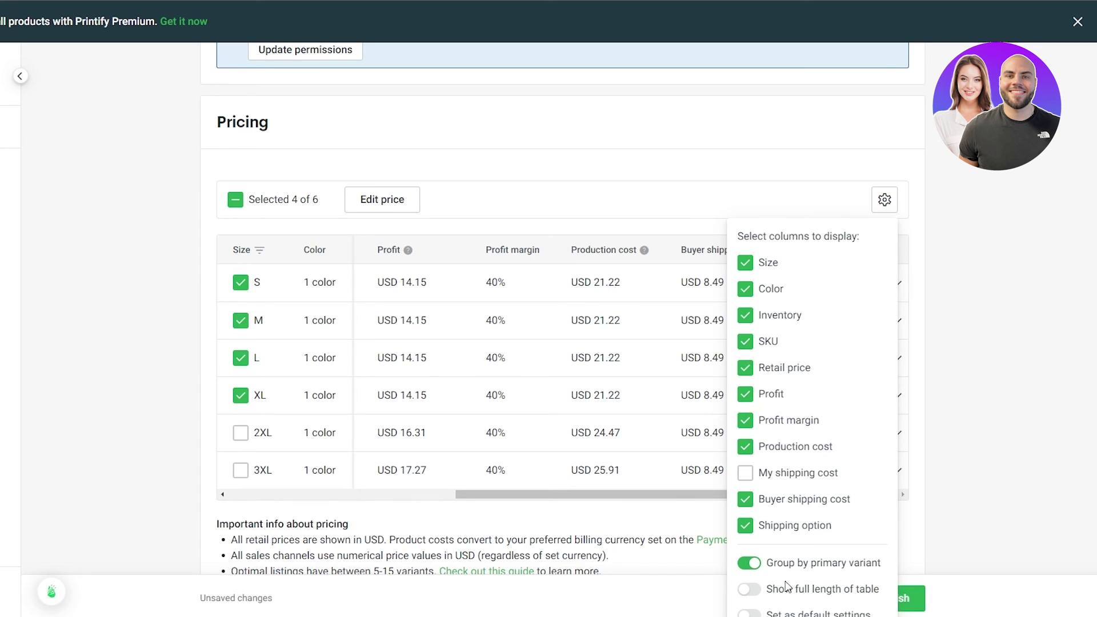
pyautogui.click(772, 215)
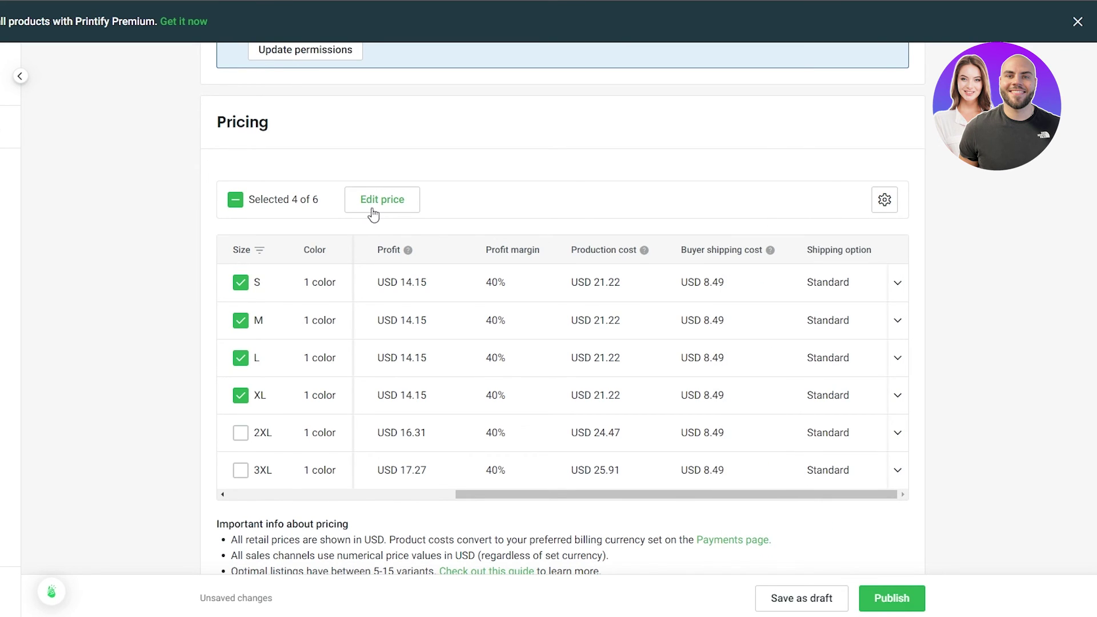
pyautogui.click(396, 214)
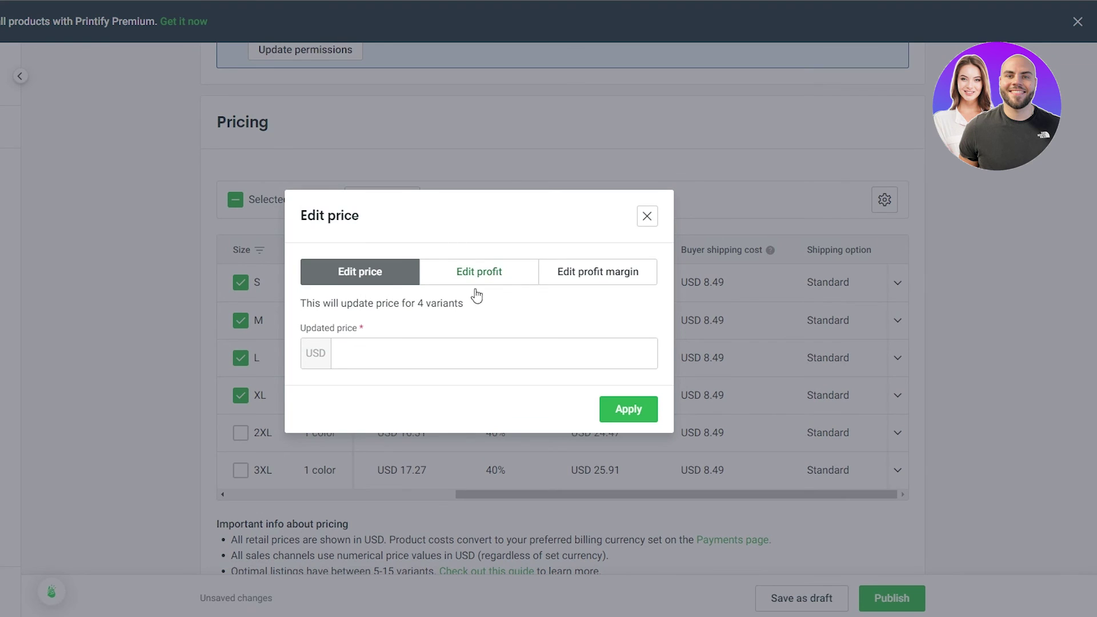
pyautogui.click(645, 216)
pyautogui.scroll(-7, 283, 416)
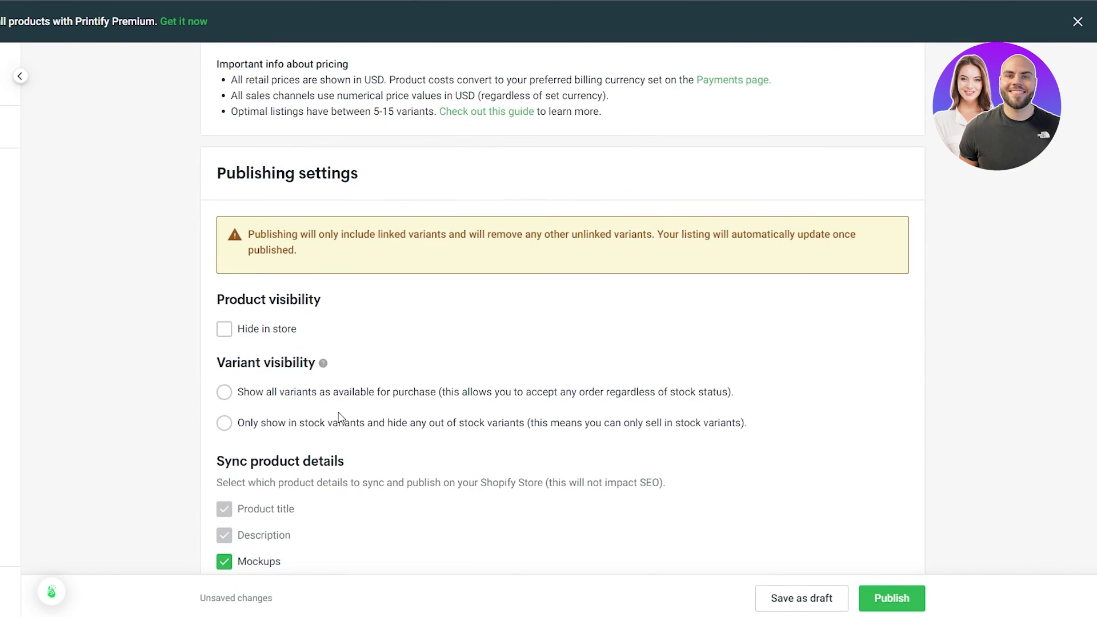
pyautogui.scroll(-2, 265, 354)
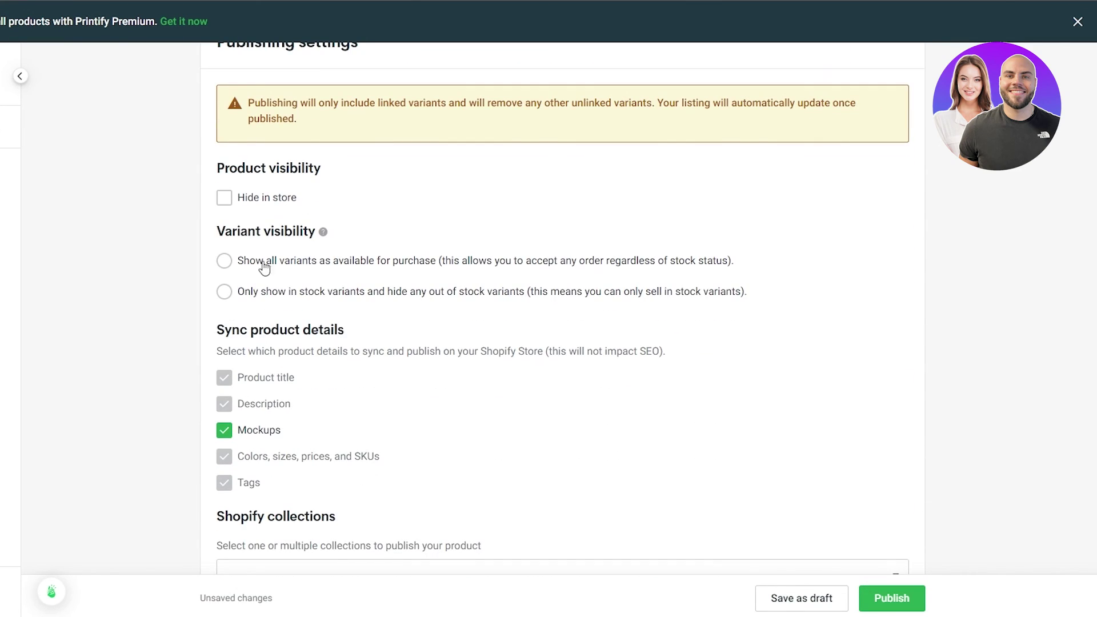
pyautogui.scroll(-1, 289, 331)
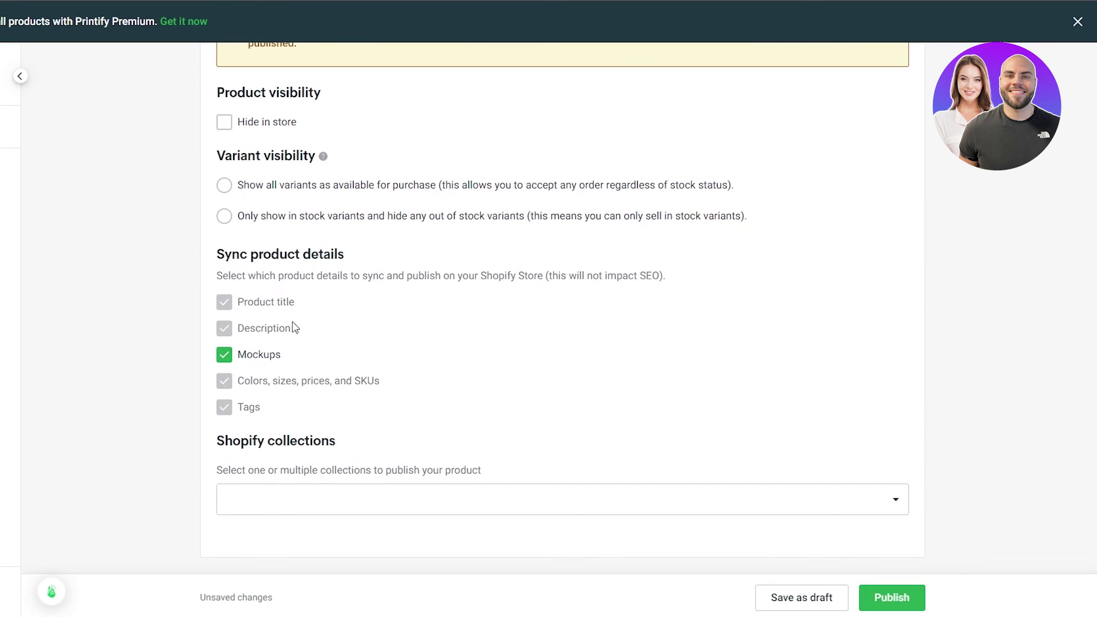
pyautogui.scroll(15, 295, 328)
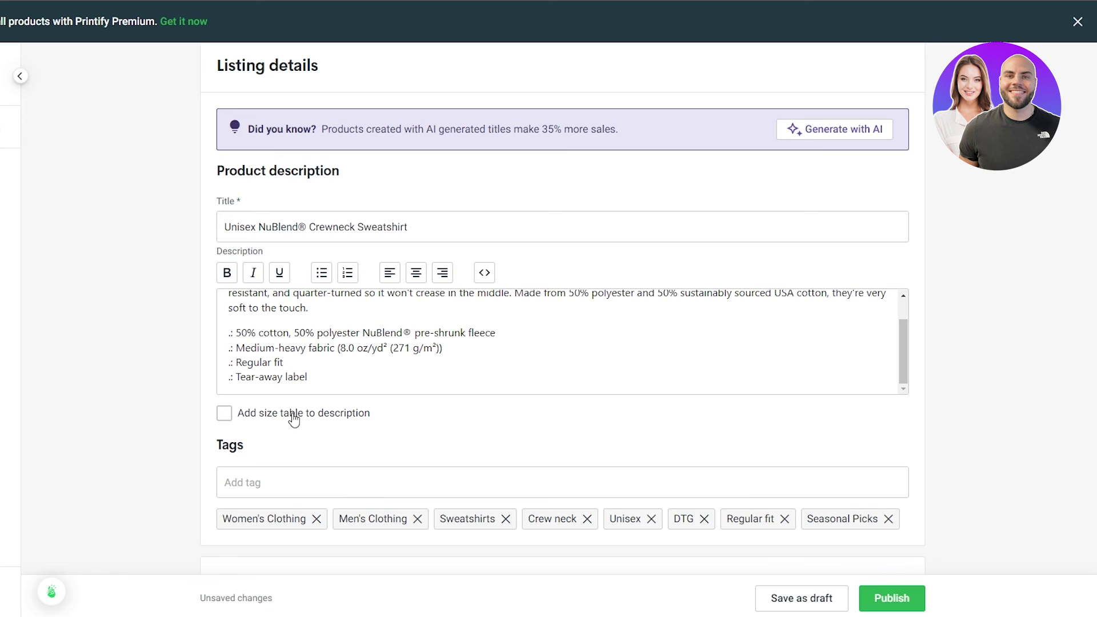
# Add a metric (centimetre) size table for S–3XL to the sweatshirt description.
pyautogui.scroll(3, 228, 292)
pyautogui.scroll(-2, 229, 400)
pyautogui.click(228, 482)
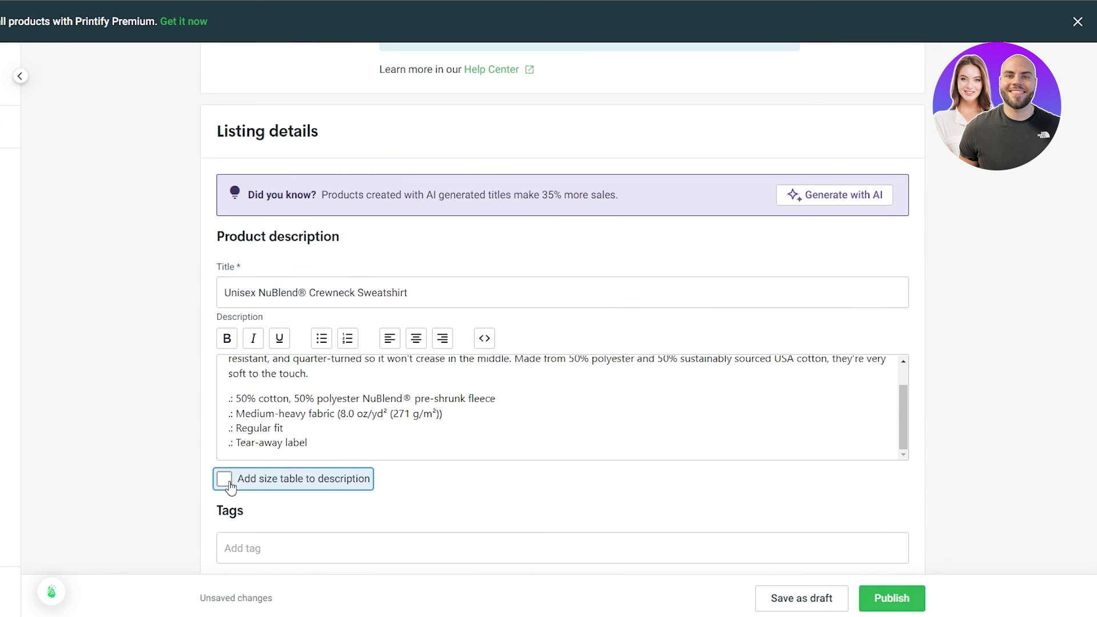
pyautogui.scroll(-3, 436, 399)
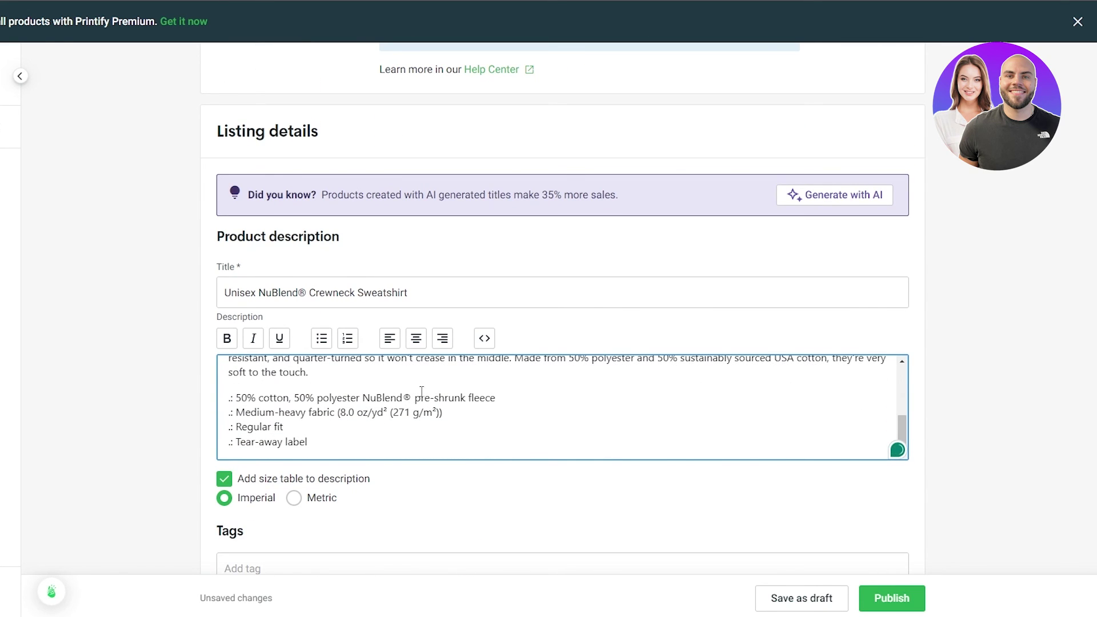
pyautogui.scroll(-3, 299, 296)
pyautogui.click(293, 301)
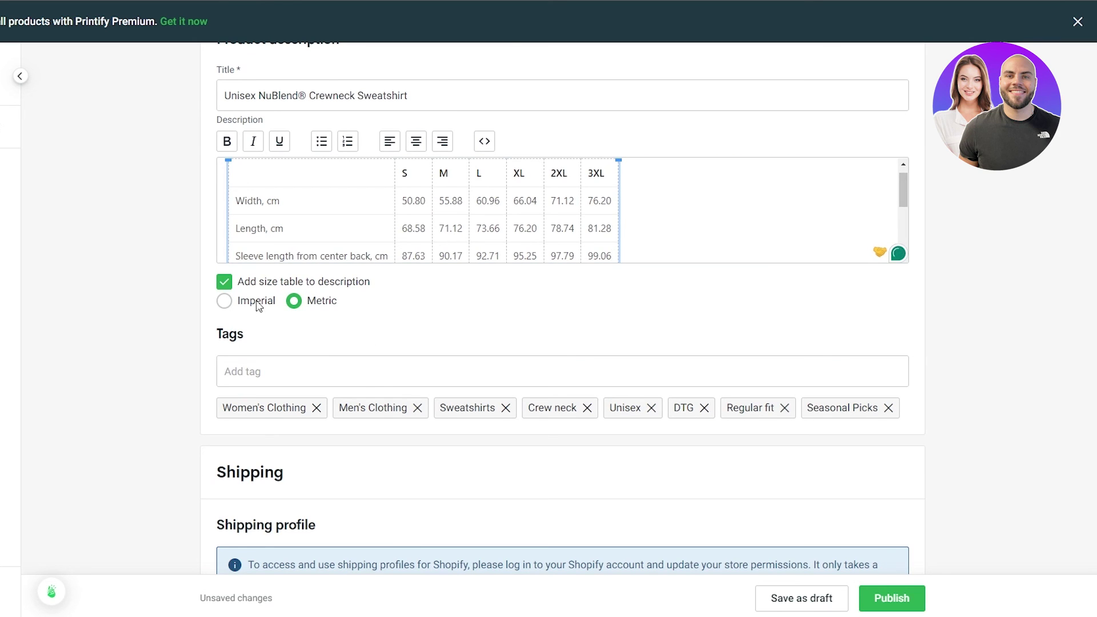
pyautogui.scroll(-6, 346, 280)
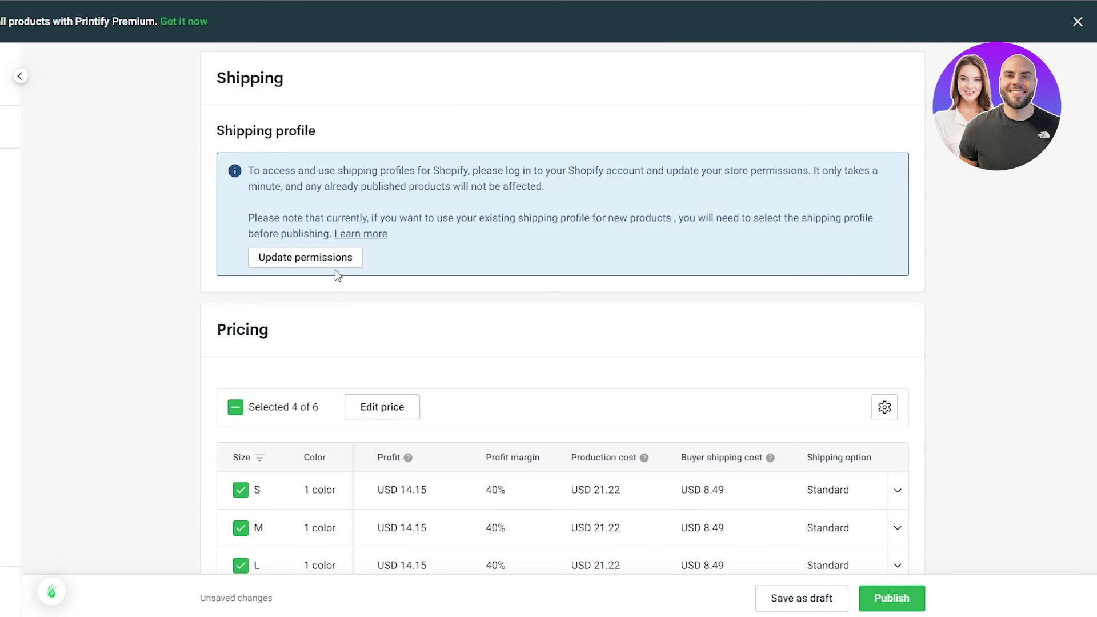
pyautogui.scroll(-14, 338, 275)
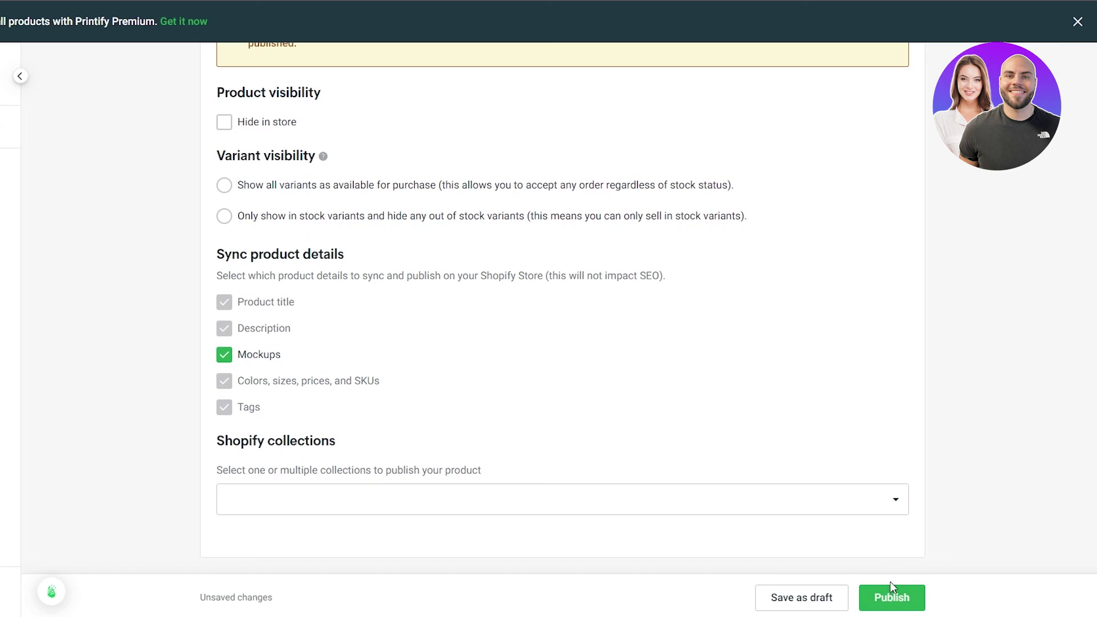
# Publish the sweatshirt listing, then choose Add a new store from the My Store list.
pyautogui.click(897, 604)
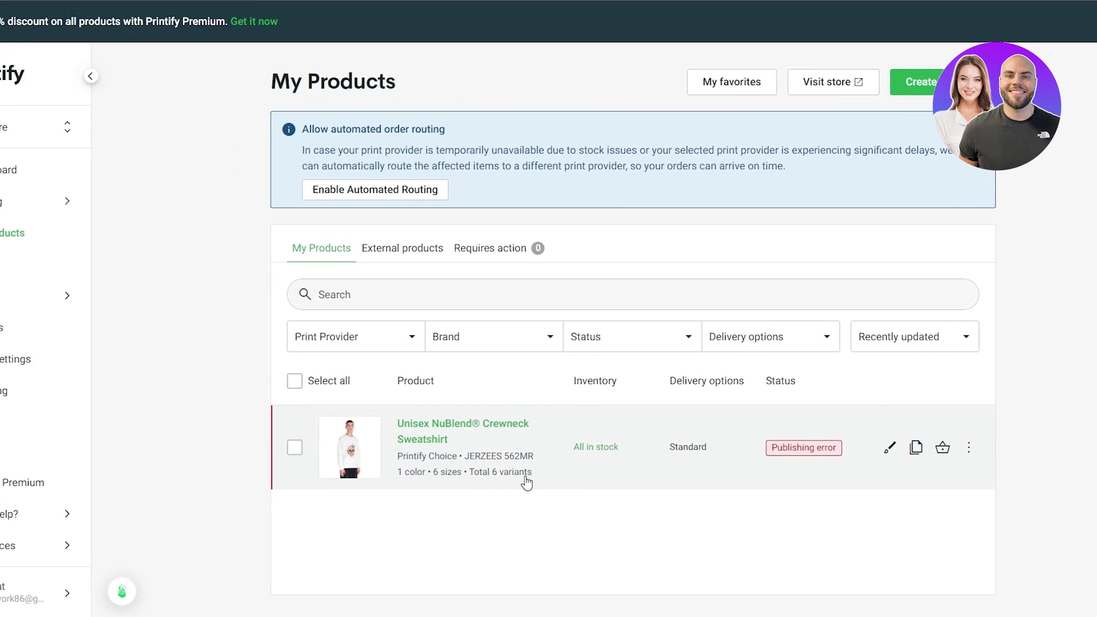
pyautogui.click(84, 130)
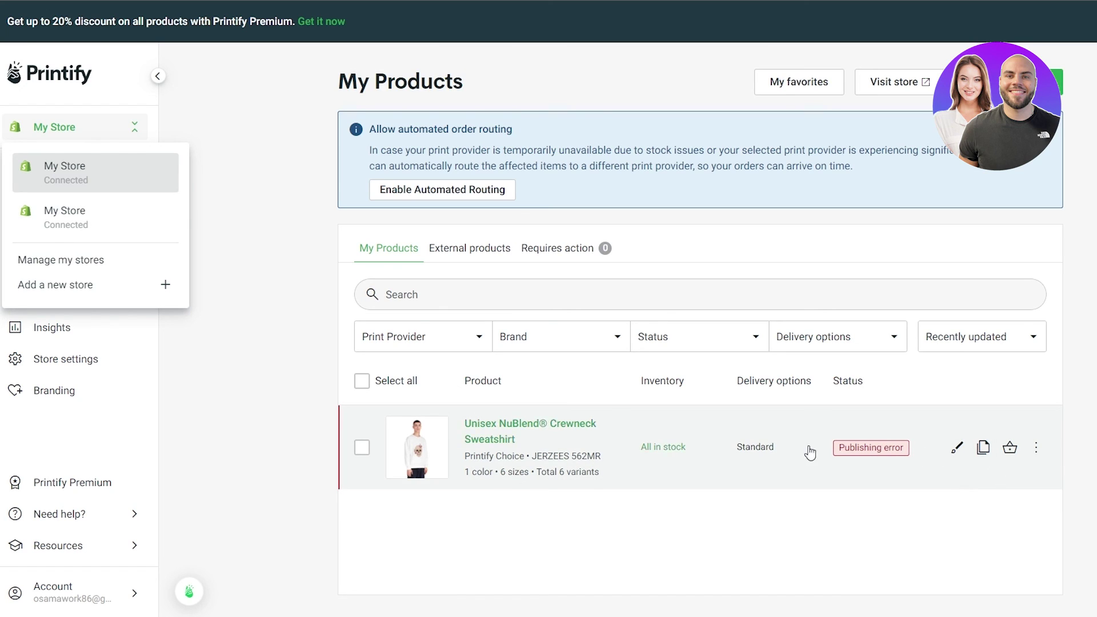
pyautogui.click(80, 282)
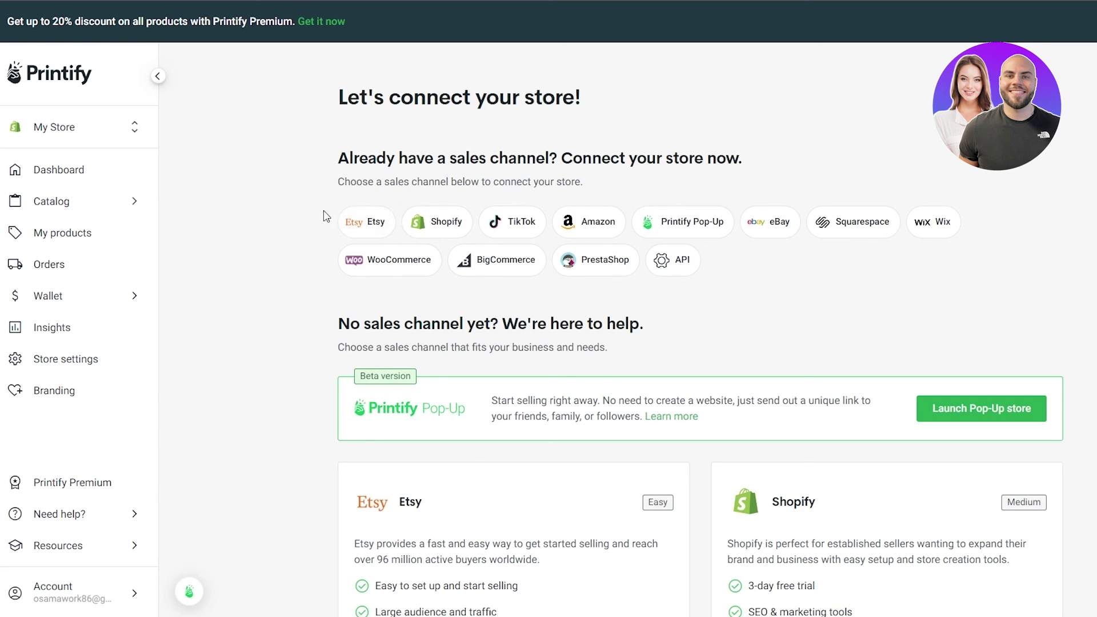
pyautogui.scroll(-2, 338, 216)
pyautogui.scroll(-2, 355, 216)
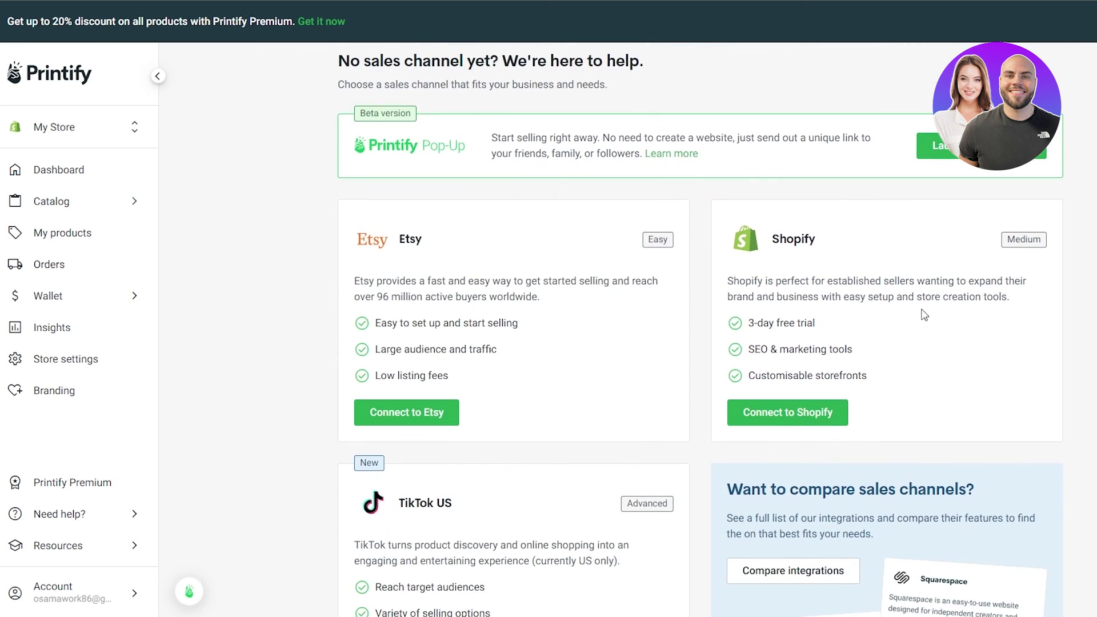
pyautogui.scroll(-1, 571, 240)
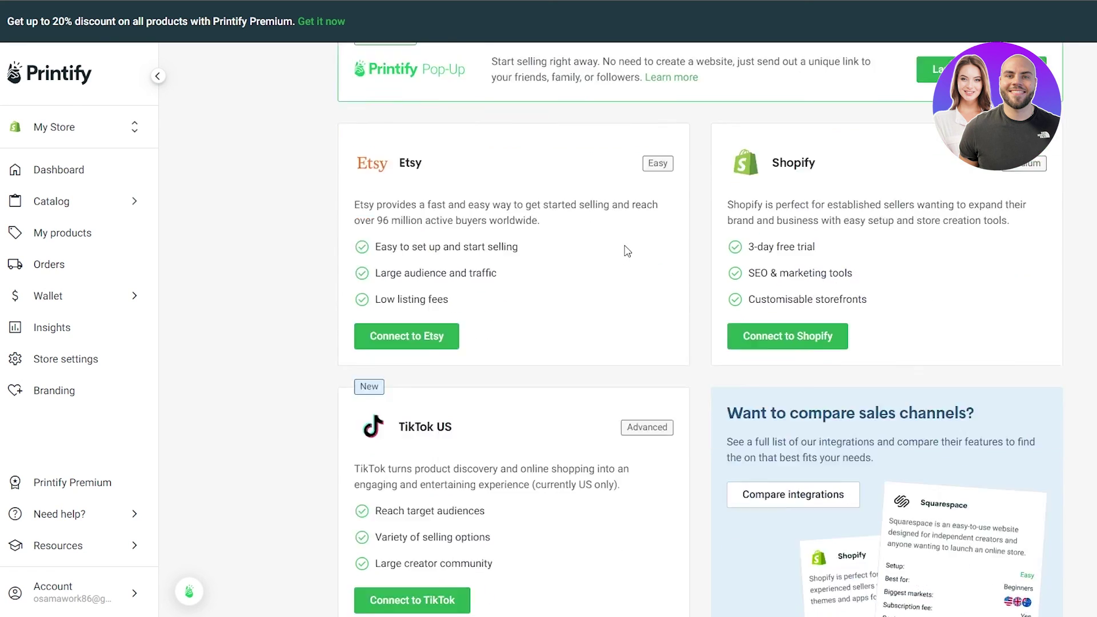
pyautogui.scroll(1, 625, 248)
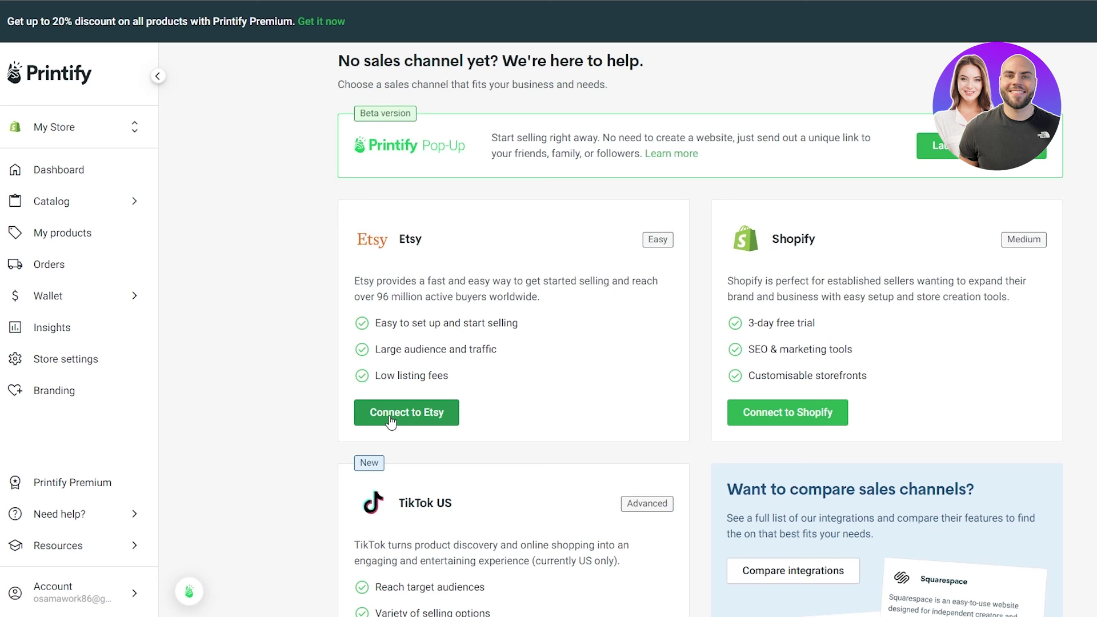
pyautogui.scroll(-5, 1039, 233)
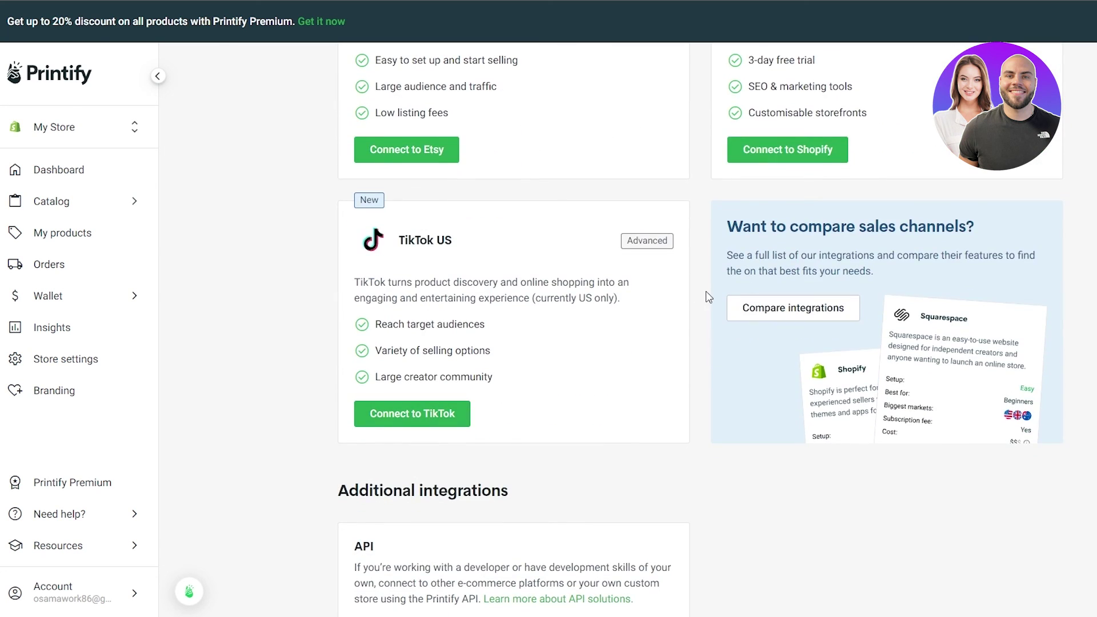
pyautogui.scroll(10, 709, 296)
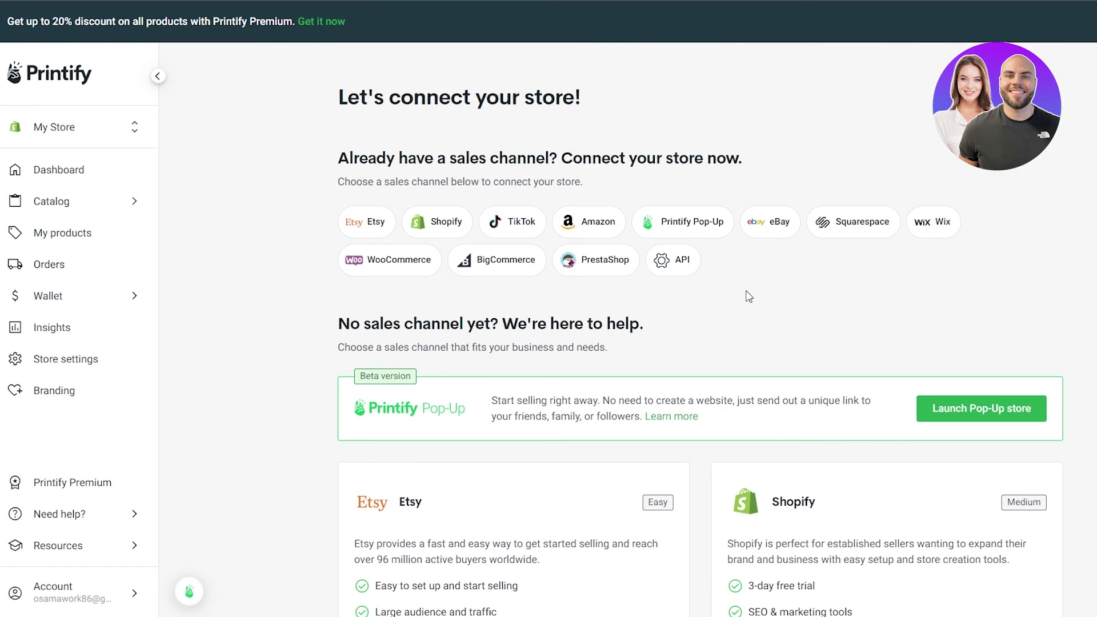
pyautogui.scroll(-5, 749, 296)
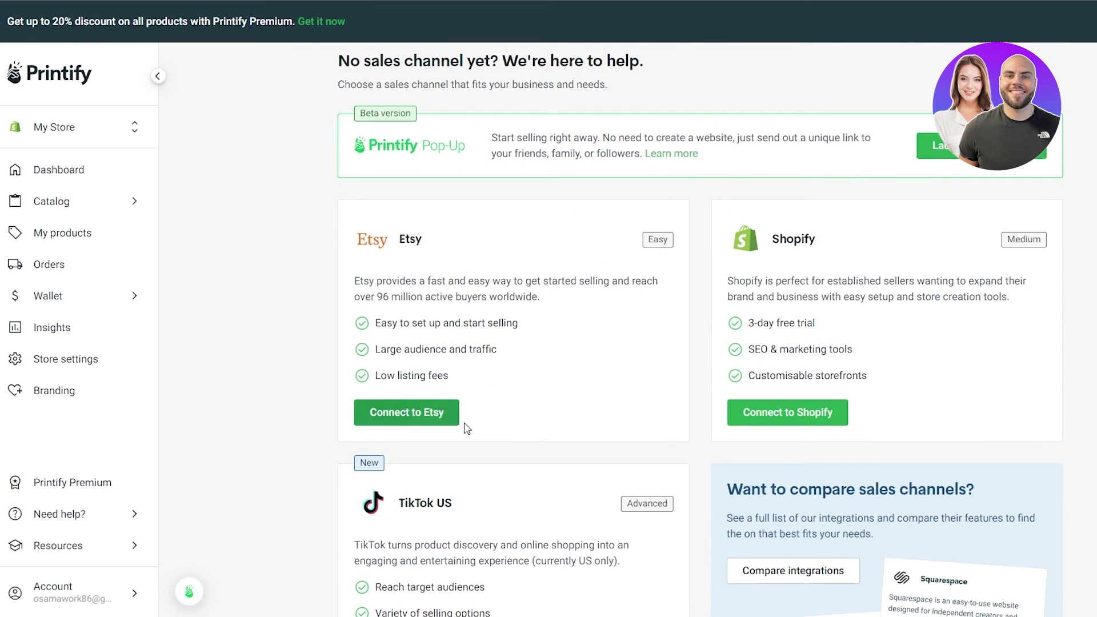